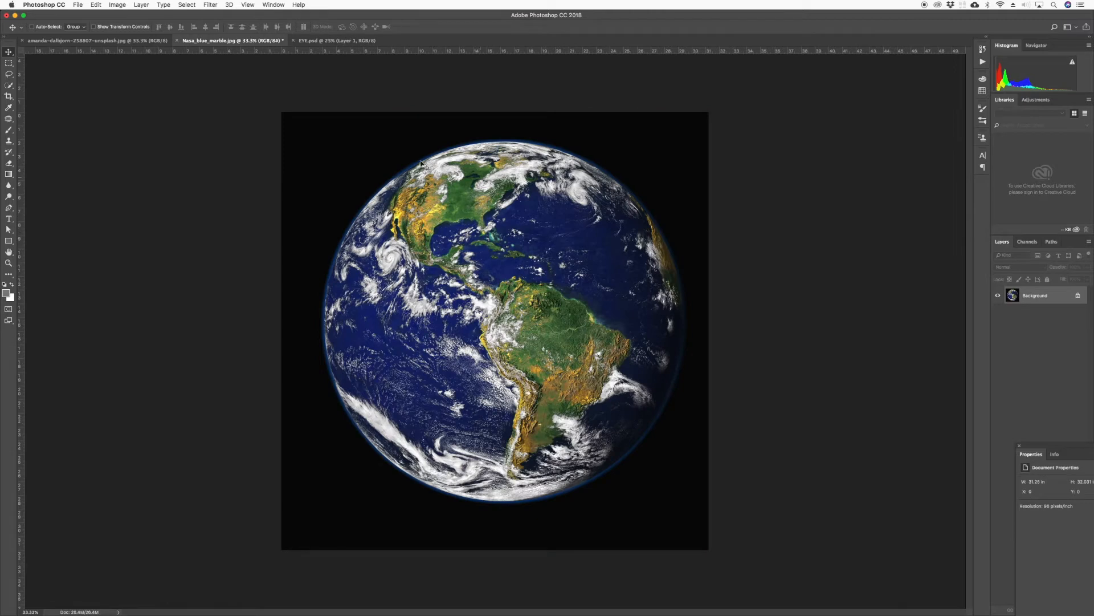
Copy the eye photo from amanda-dalbjorn-258807-unsplash.jpg into the EYE.psd document as a new layer.
click(143, 41)
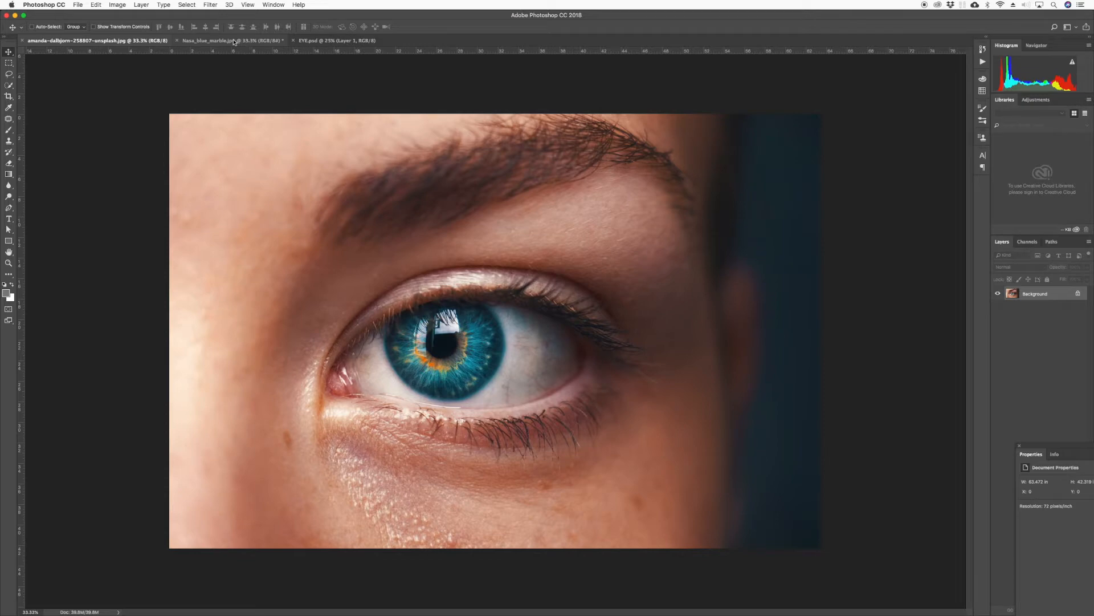
click(209, 43)
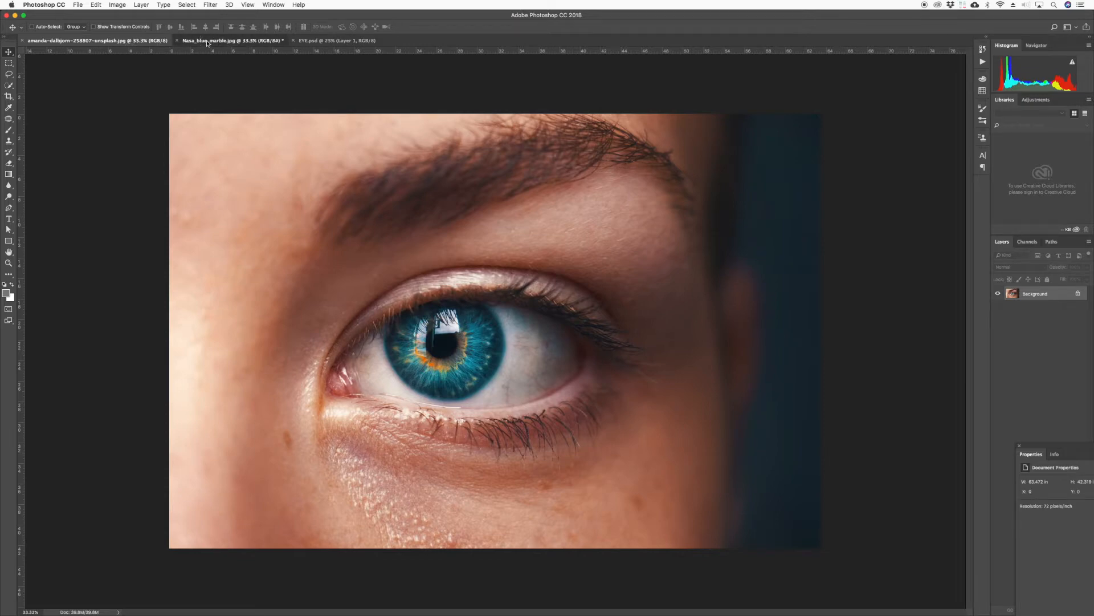
click(102, 43)
key(super+minus)
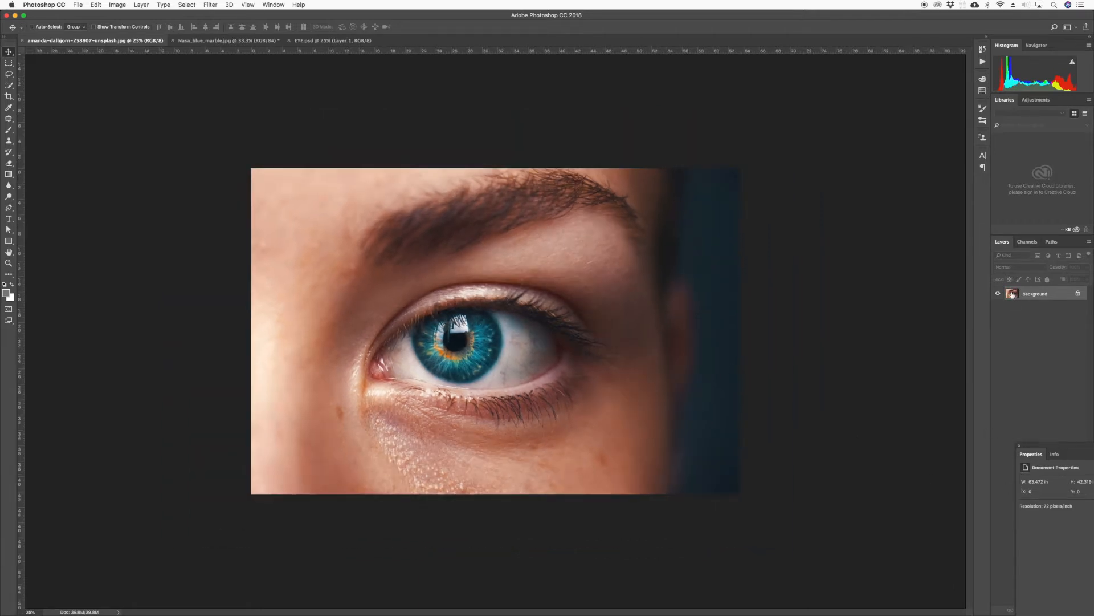
drag(1013, 295, 473, 324)
Scale the eye photo layer up proportionally to about 137% so it fills the canvas, and shift it slightly sideways.
key(super+t)
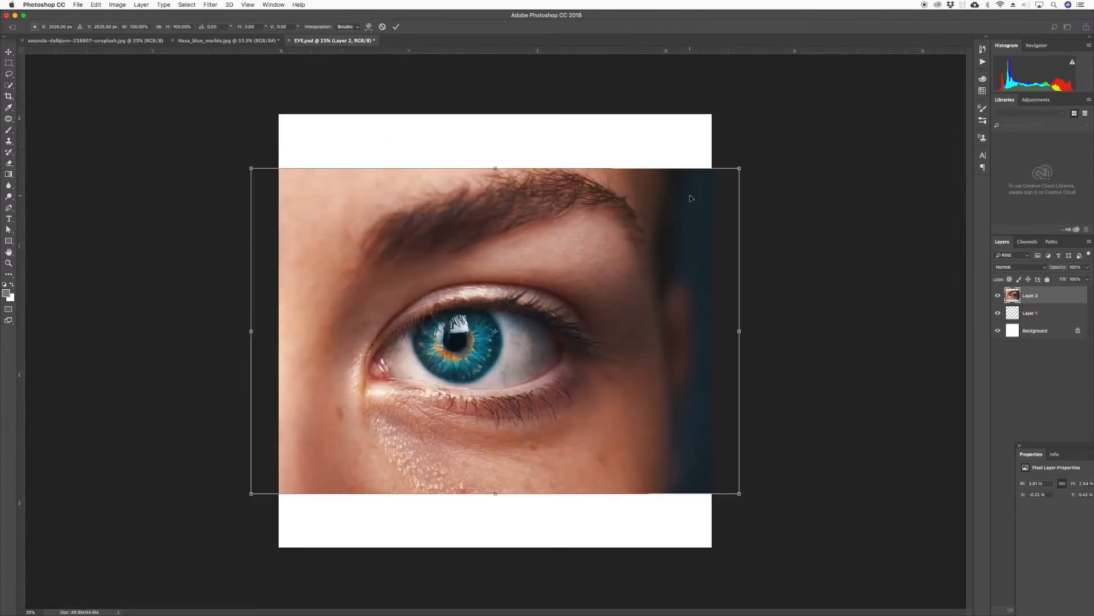
drag(739, 169, 829, 108)
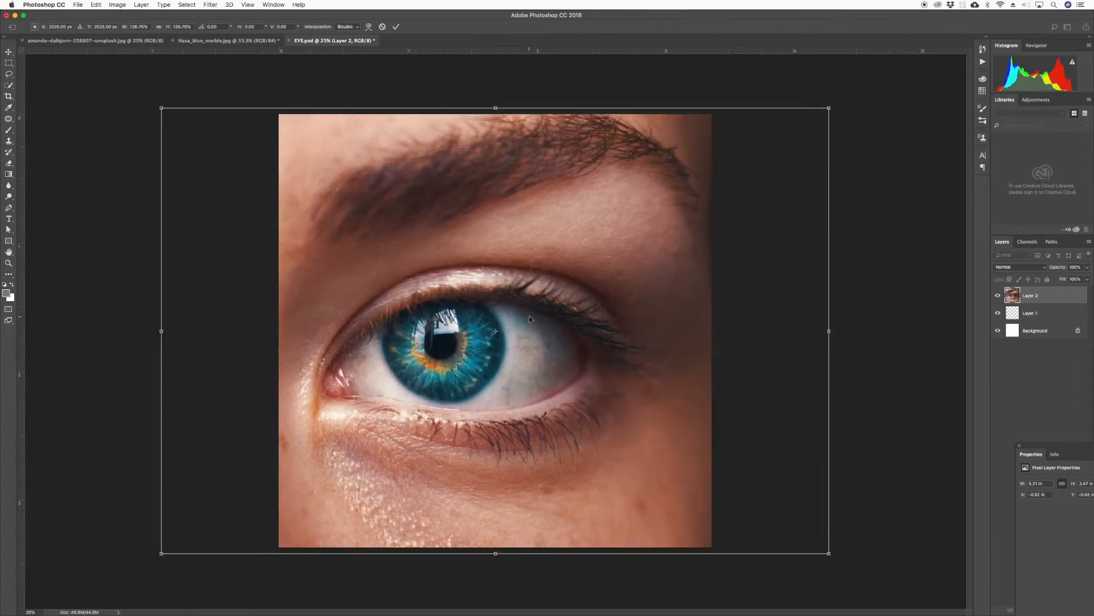
key(Return)
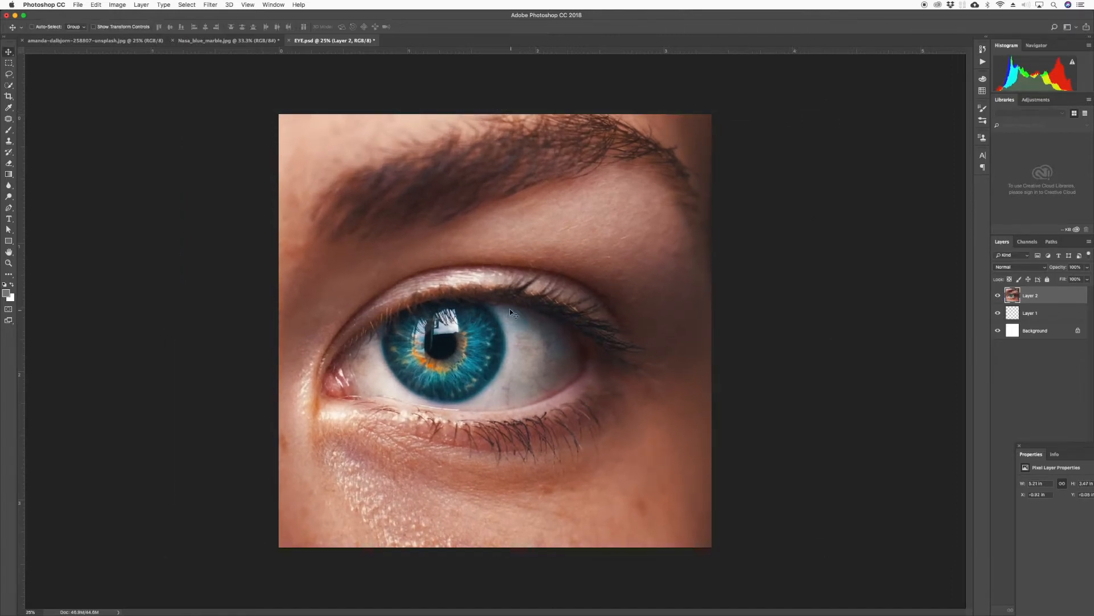
drag(505, 300, 501, 300)
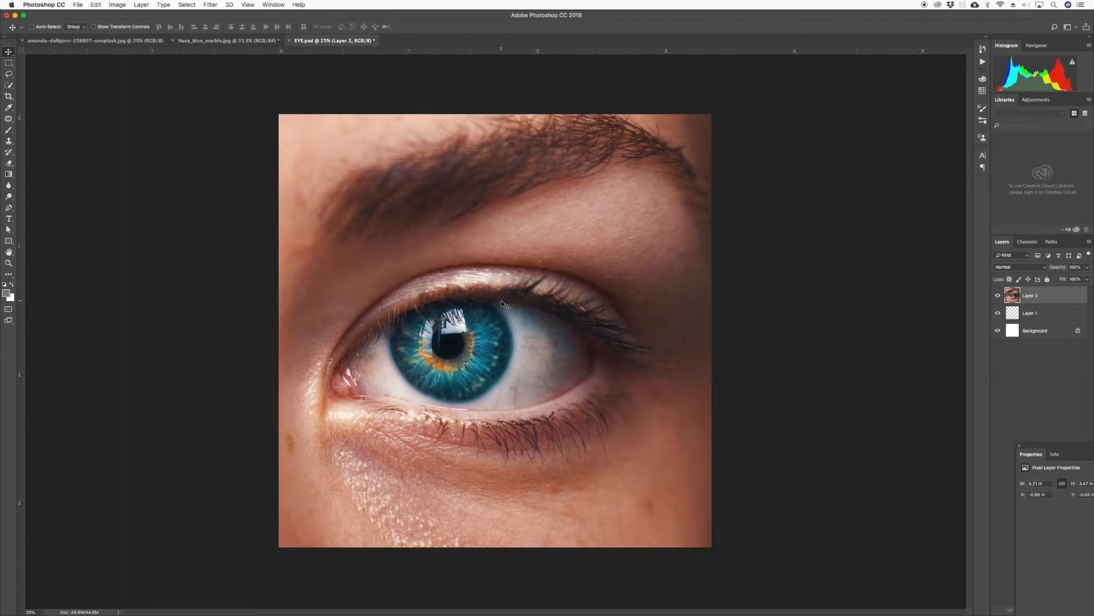
Switch to the Nasa_blue_marble.jpg document.
click(208, 42)
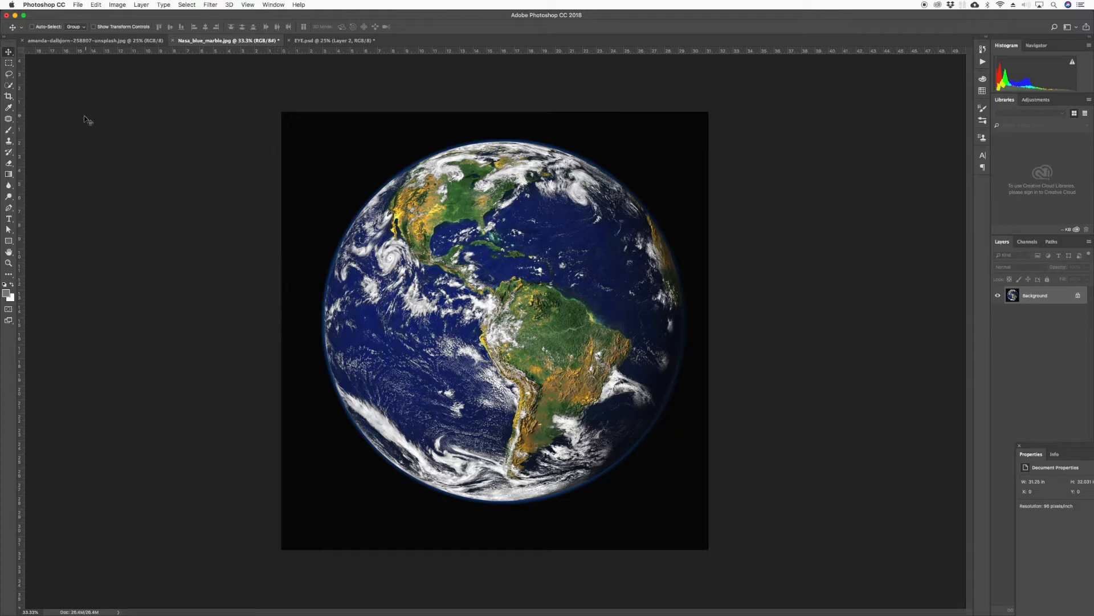
click(8, 87)
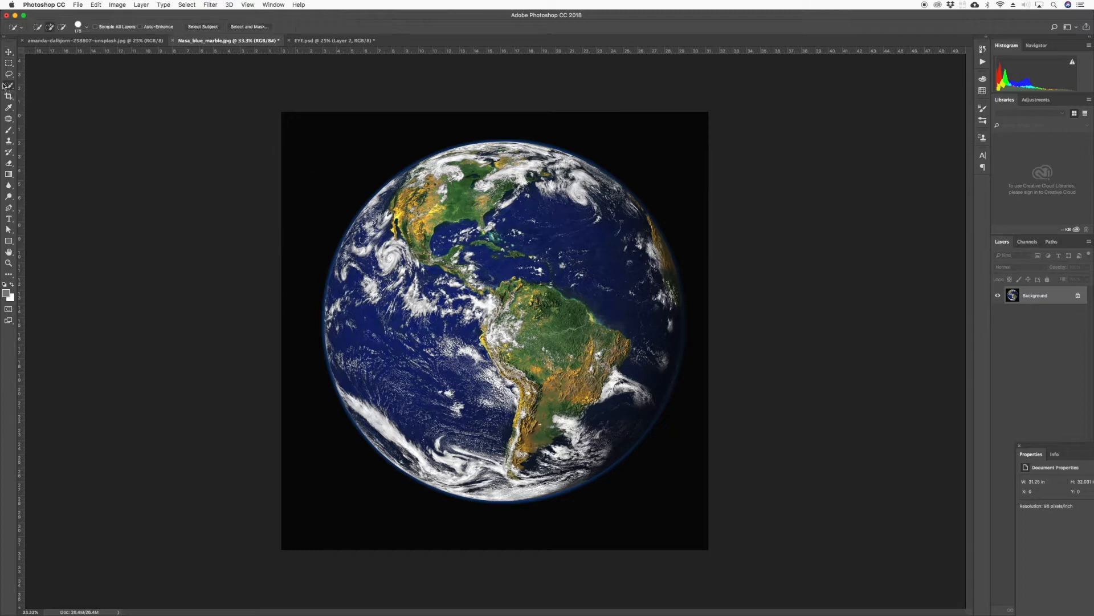
mouse_move(632, 130)
mouse_down()
mouse_move(688, 165)
mouse_move(704, 196)
mouse_up()
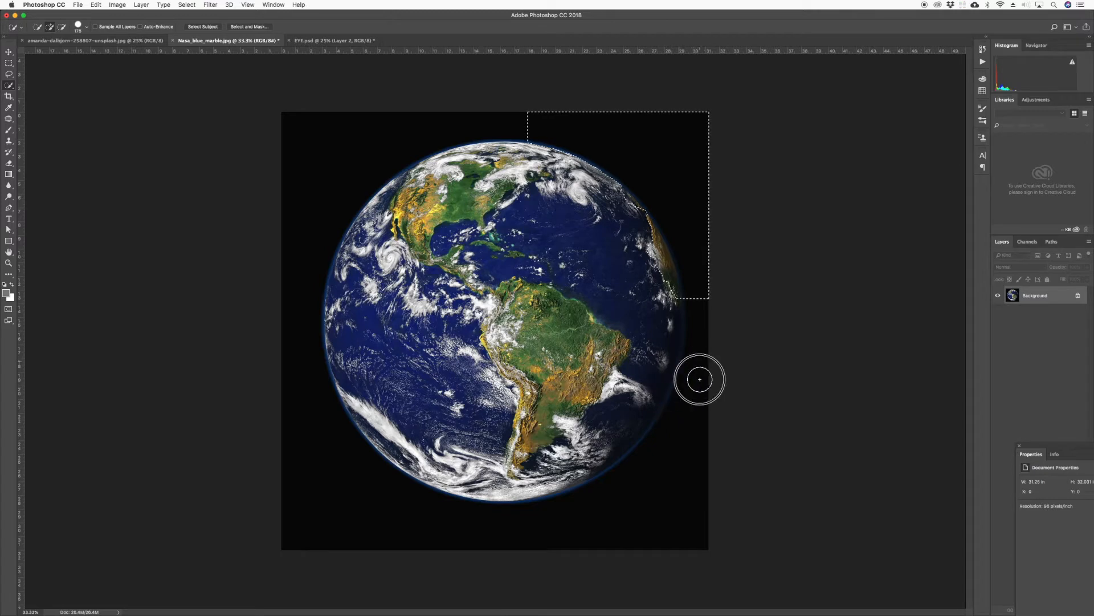
mouse_move(699, 379)
mouse_down()
mouse_move(607, 524)
mouse_move(450, 552)
mouse_move(330, 489)
mouse_move(308, 398)
mouse_up()
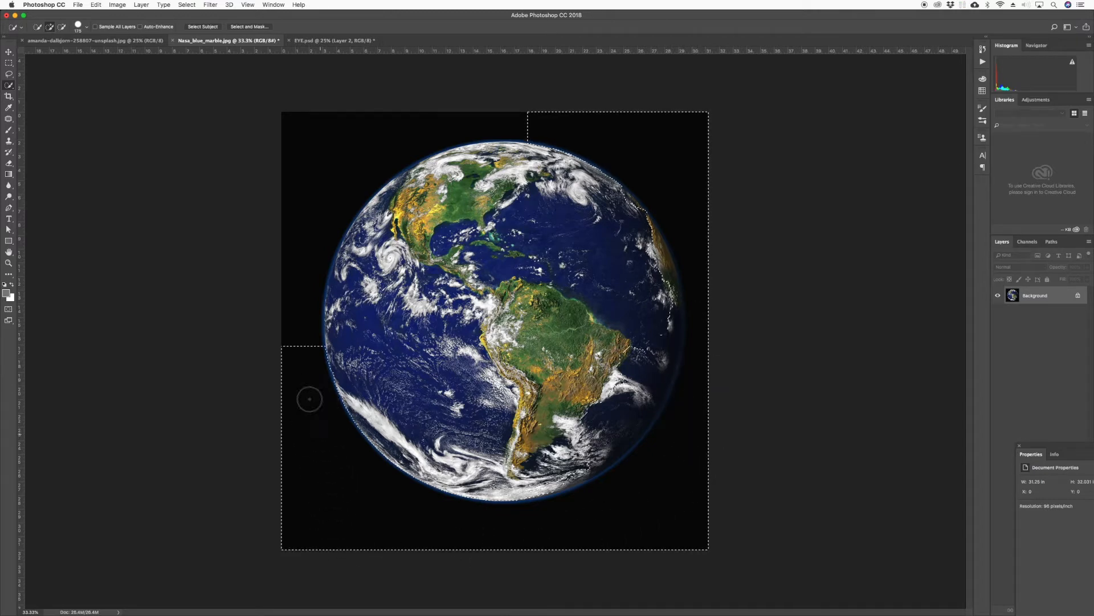
mouse_move(306, 227)
mouse_down()
mouse_move(343, 141)
mouse_move(421, 108)
mouse_move(608, 119)
mouse_move(664, 164)
mouse_move(703, 219)
mouse_move(716, 372)
mouse_move(686, 468)
mouse_move(531, 527)
mouse_move(399, 532)
mouse_move(297, 489)
mouse_move(294, 349)
mouse_up()
key(super+d)
drag(371, 112, 397, 117)
key(super+d)
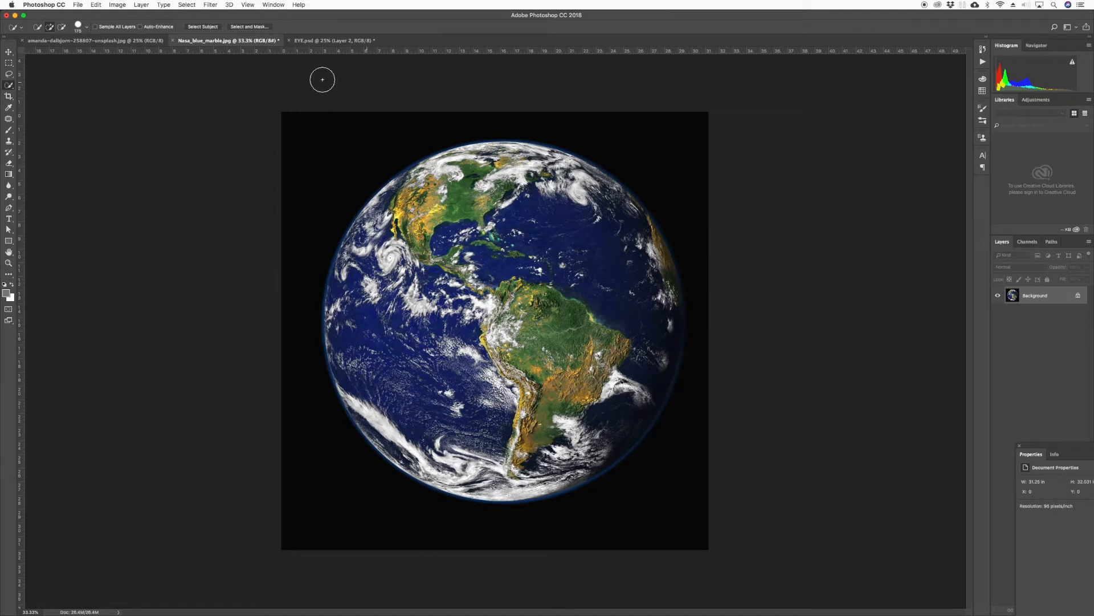
Place two horizontal and two vertical guides touching the upper, lower and side edges of the Earth.
mouse_move(310, 51)
mouse_down()
mouse_move(358, 68)
mouse_move(351, 52)
mouse_move(371, 141)
mouse_up()
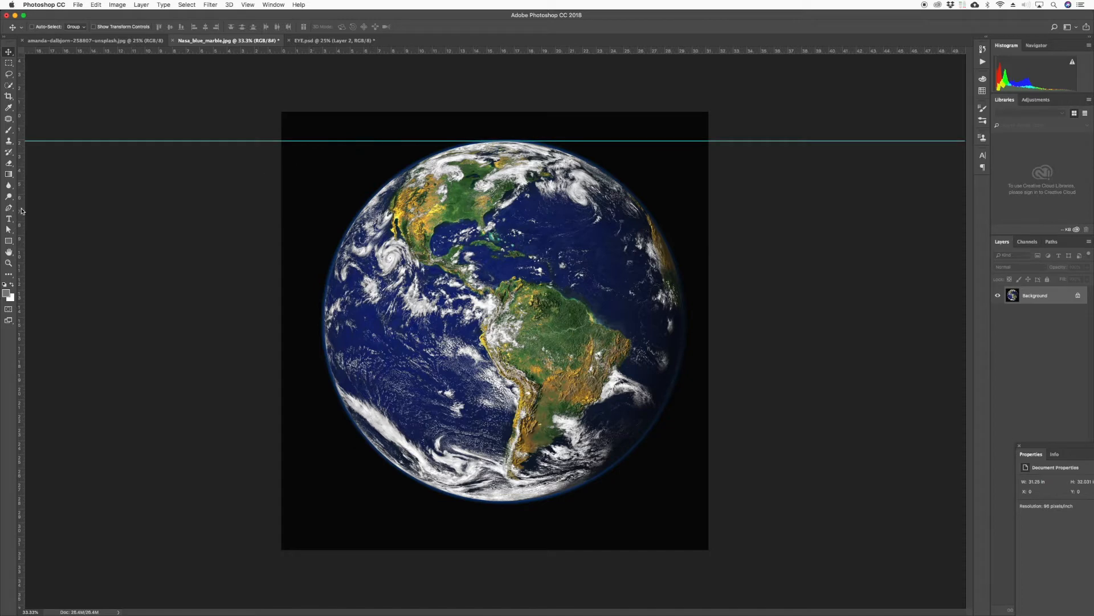
drag(21, 211, 322, 207)
drag(402, 54, 519, 502)
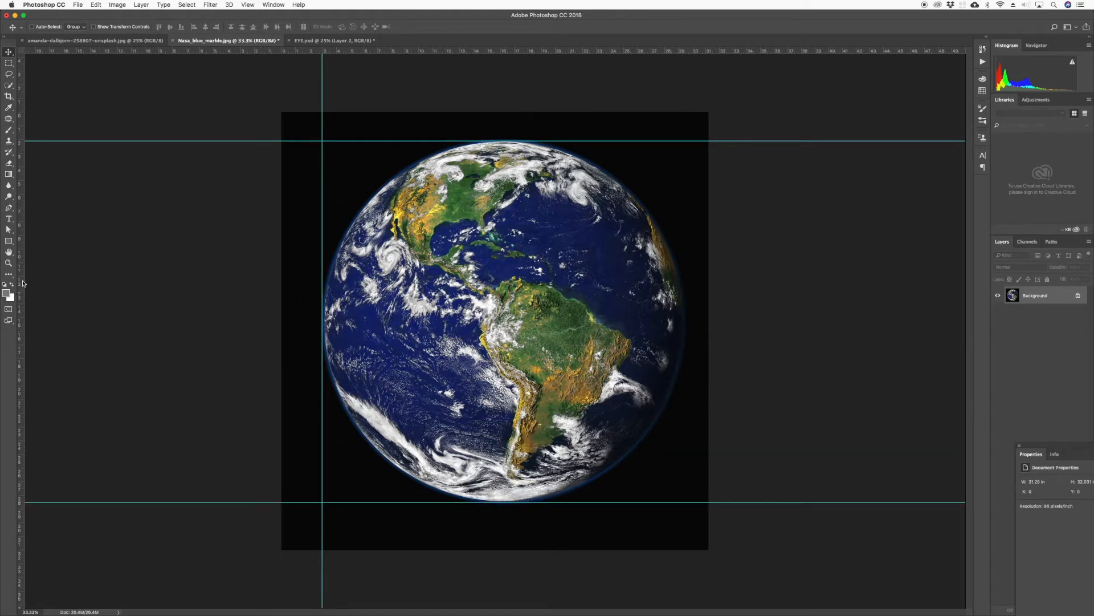
drag(23, 283, 685, 282)
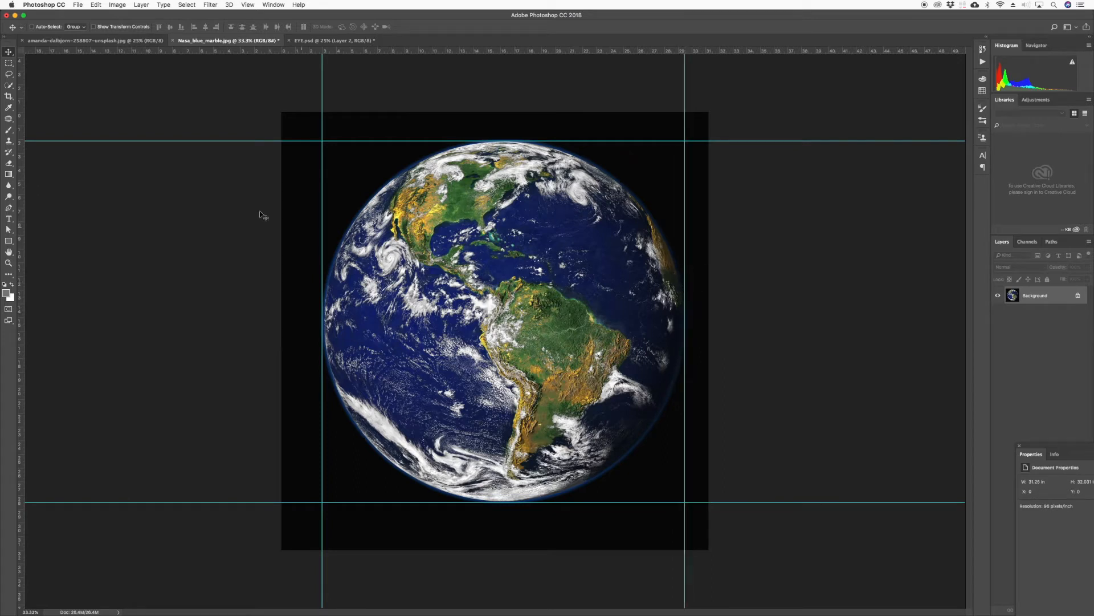
Add horizontal and vertical guides through the Earth's center, using the transform box of a temporary rectangular selection around the globe.
click(9, 64)
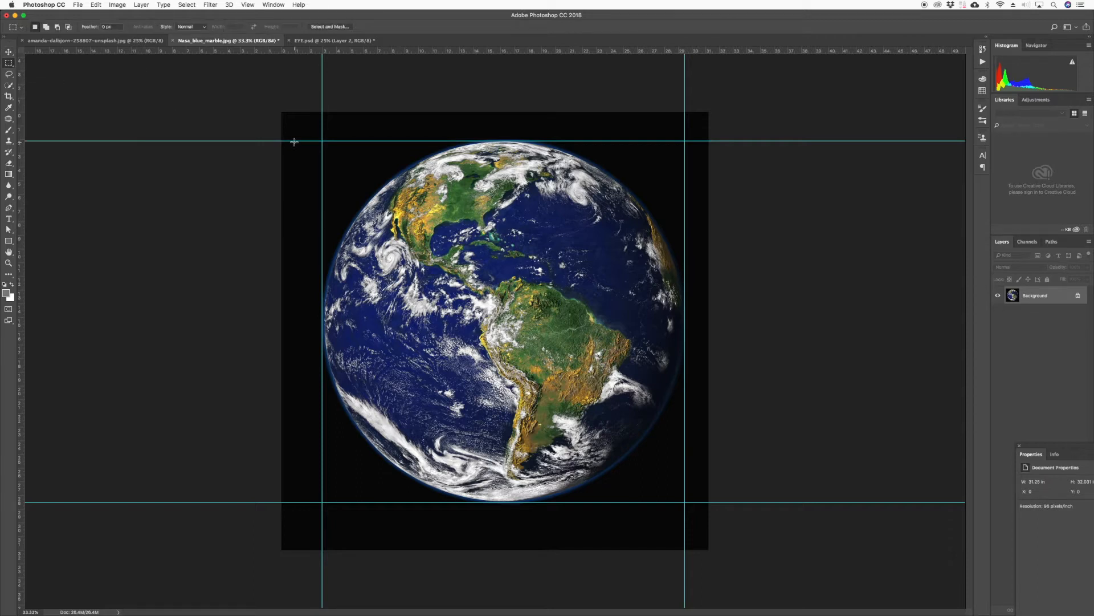
drag(323, 141, 685, 501)
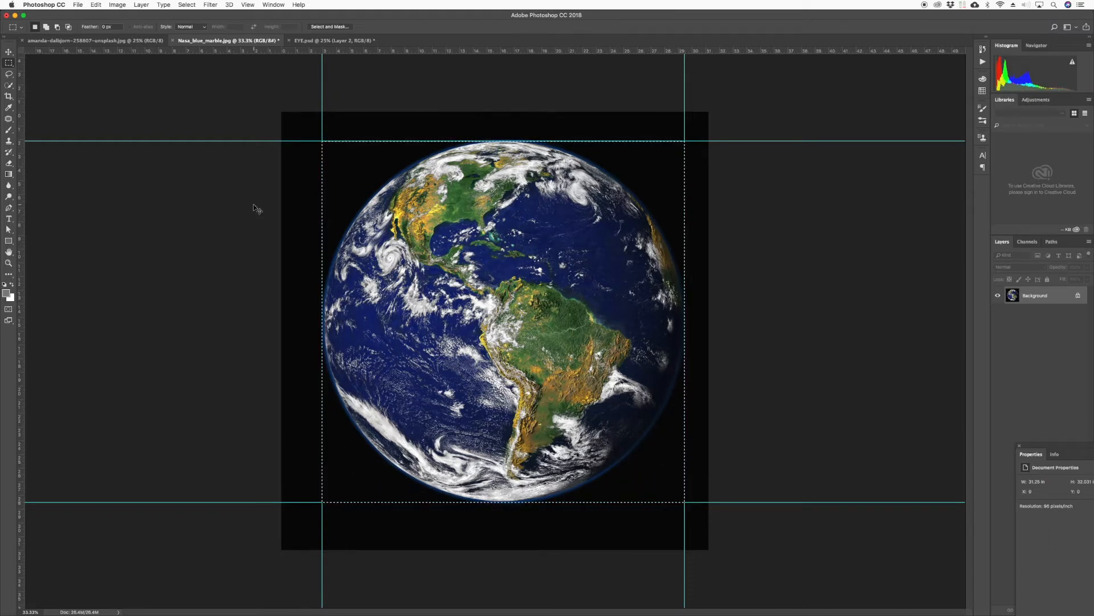
key(super+t)
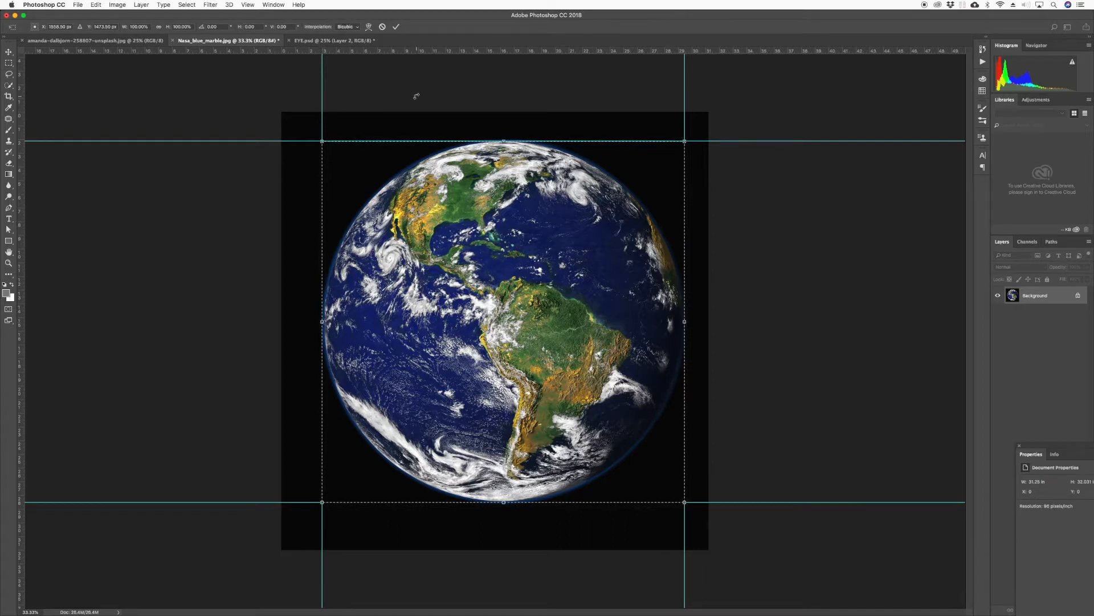
drag(400, 53, 580, 327)
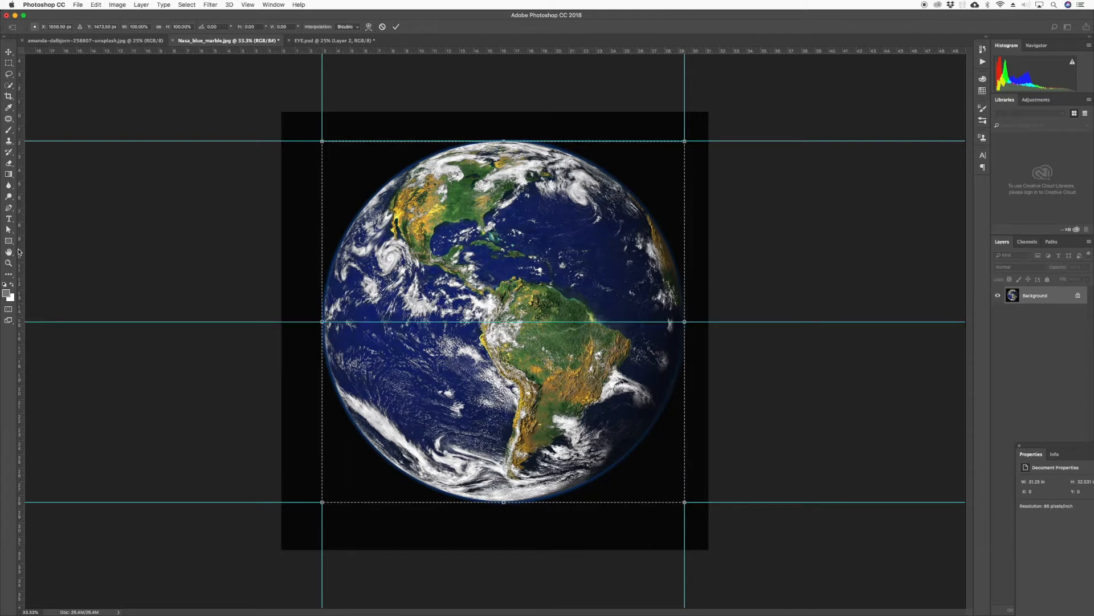
drag(22, 249, 504, 243)
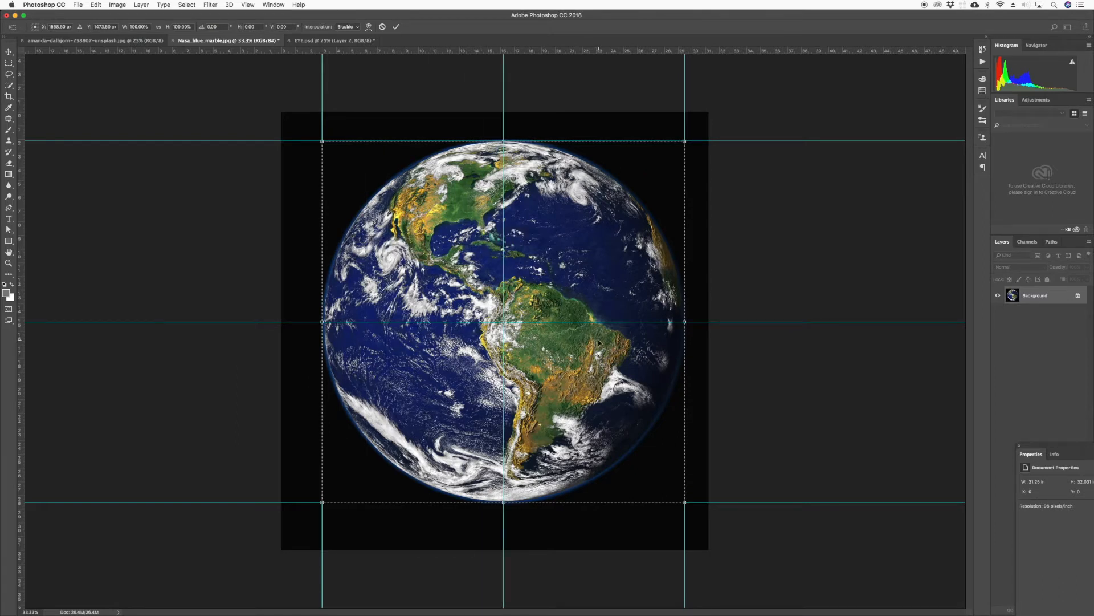
key(Return)
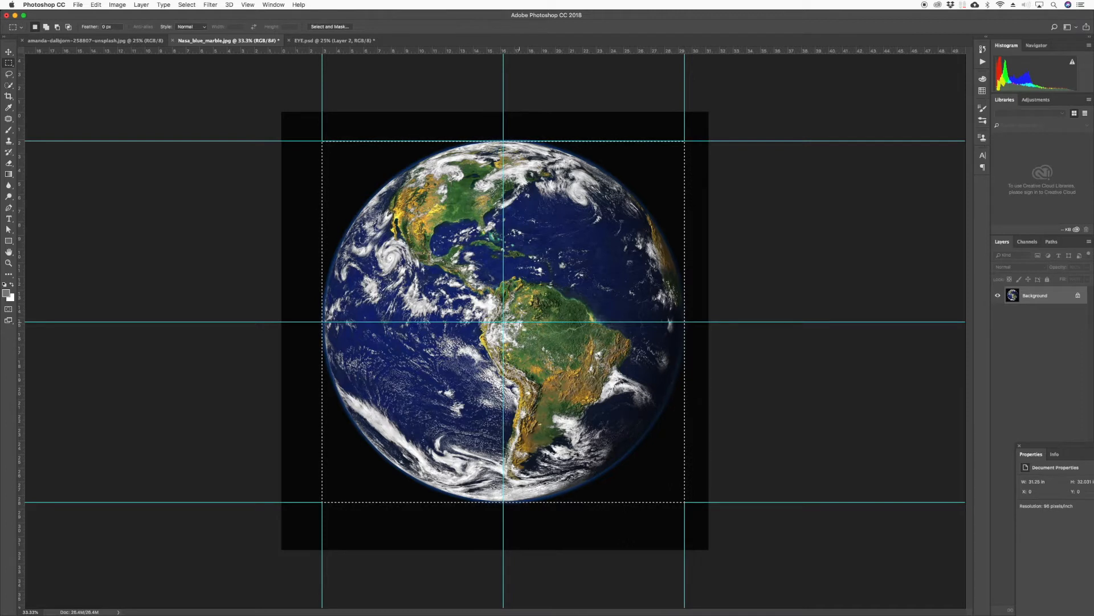
key(super+d)
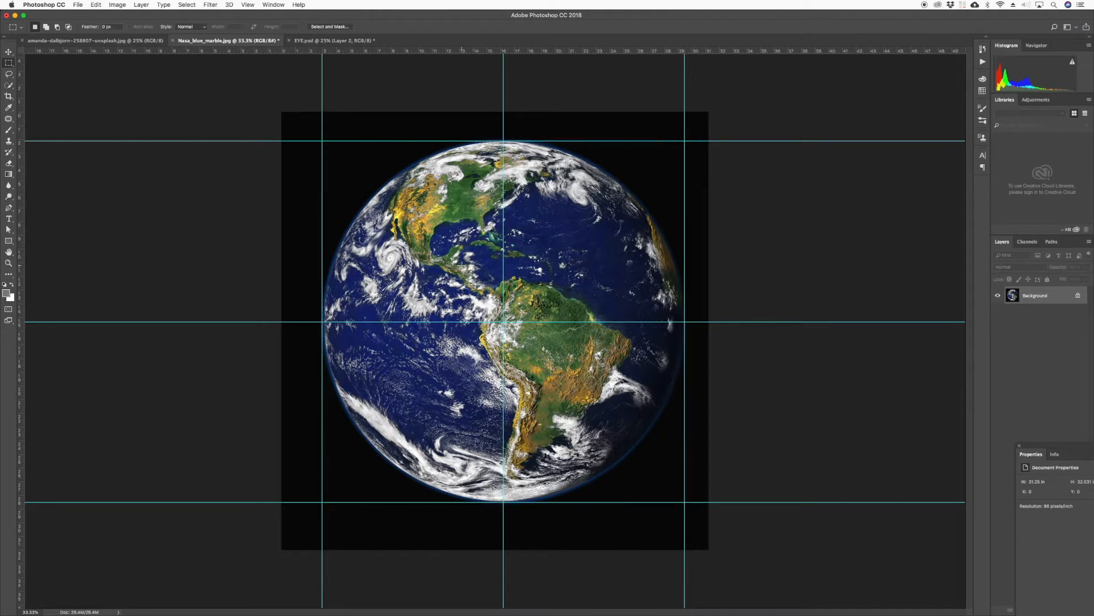
Select the Earth with a circular Elliptical Marquee drawn outward from the center guide intersection, and hide the guides.
right_click(9, 64)
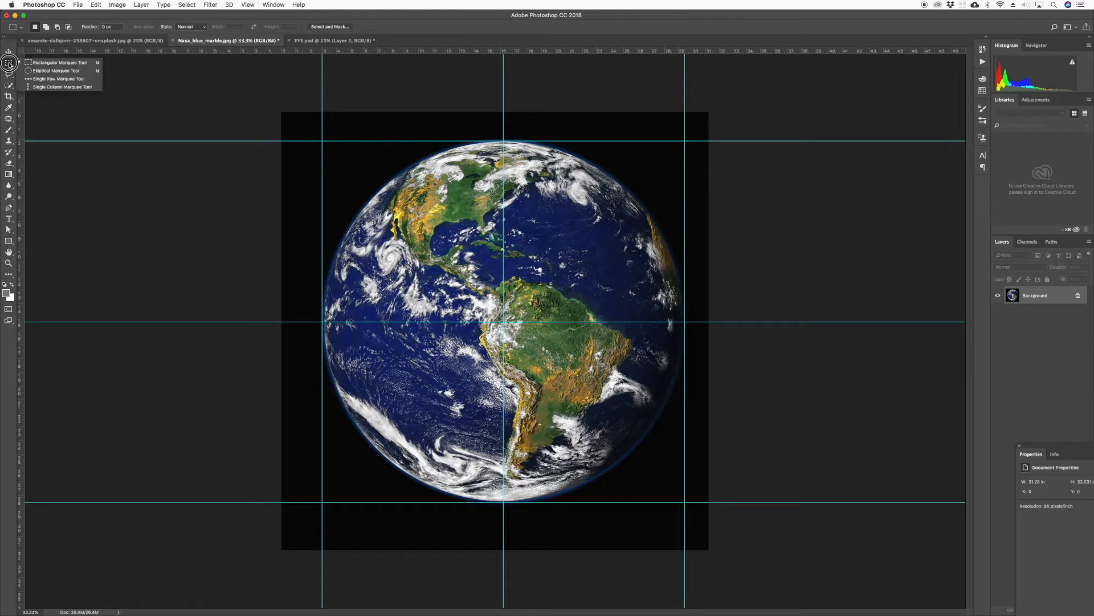
click(51, 71)
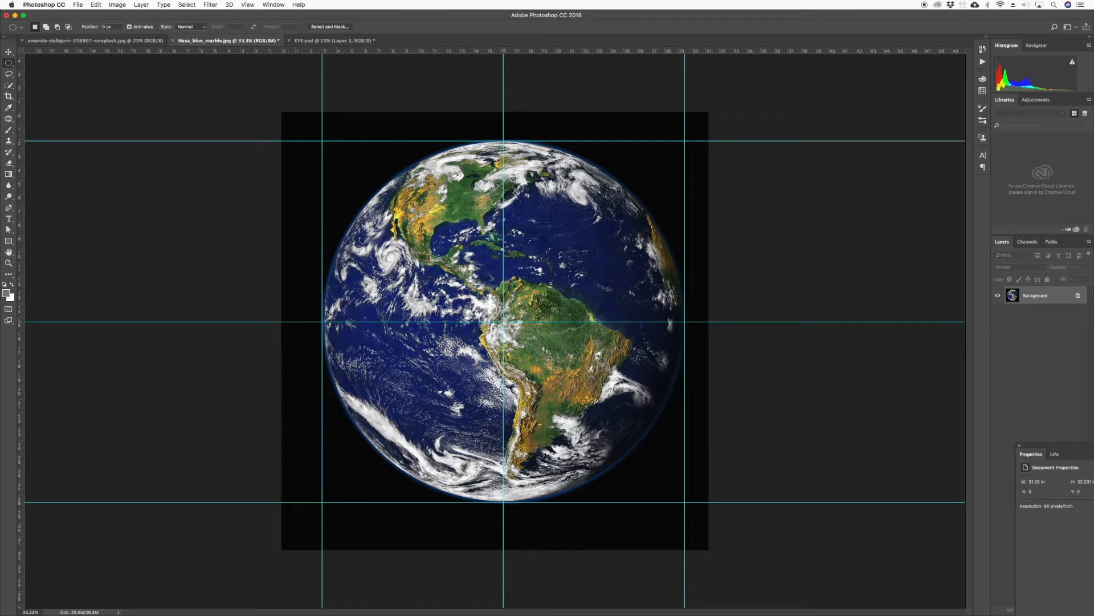
drag(504, 322, 687, 558)
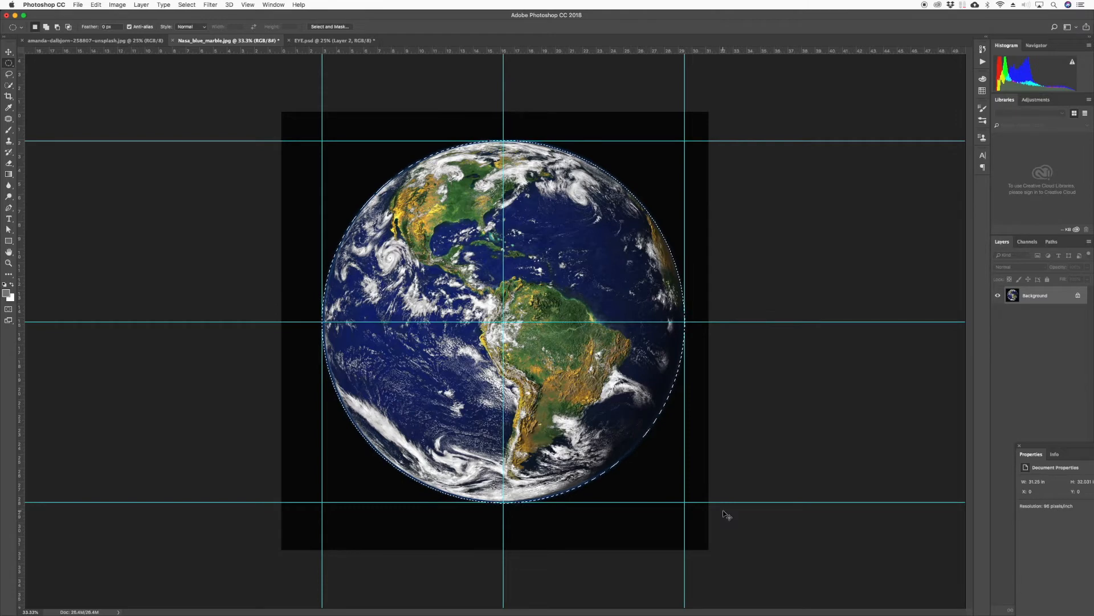
key(super+apostrophe)
key(super+apostrophe)
key(super+semicolon)
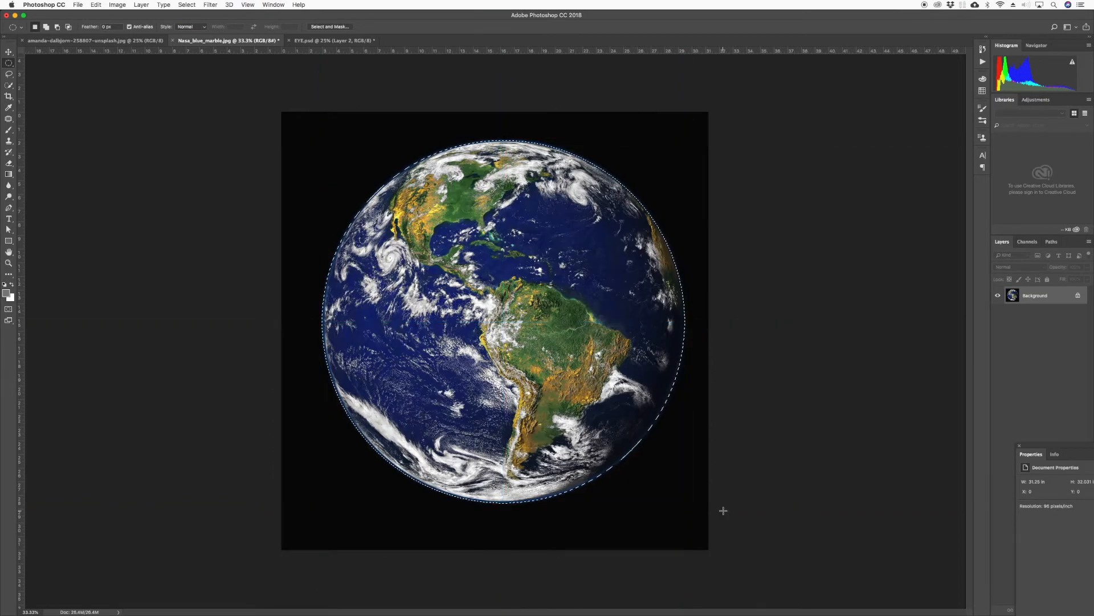
key(super+semicolon)
key(super+semicolon)
Mask the Earth layer with the circular selection and copy the cut-out globe into EYE.psd above the eye photo.
click(1020, 447)
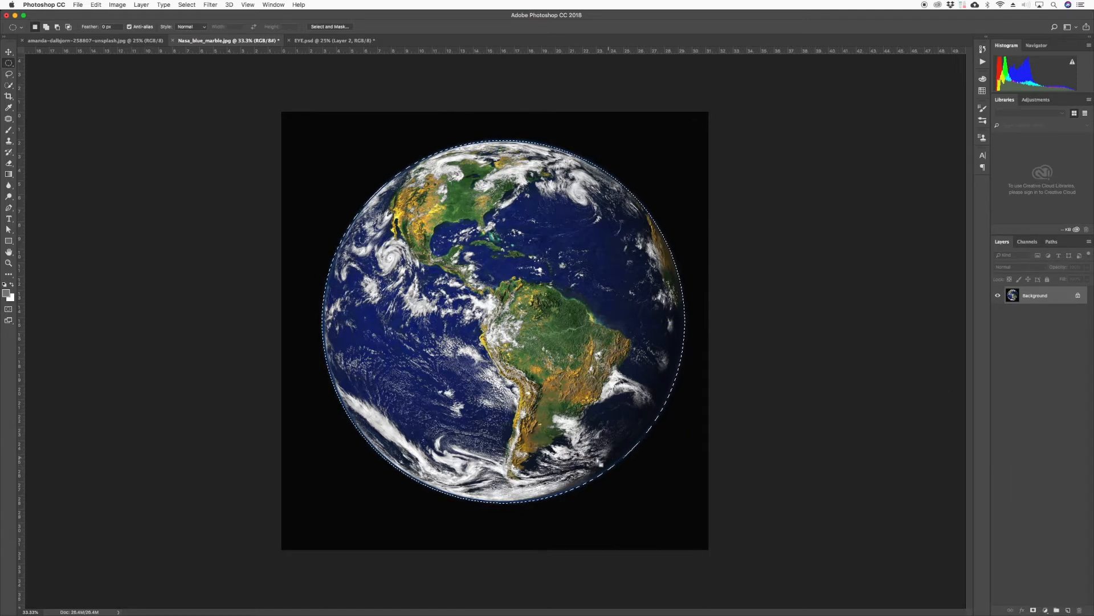
click(1033, 611)
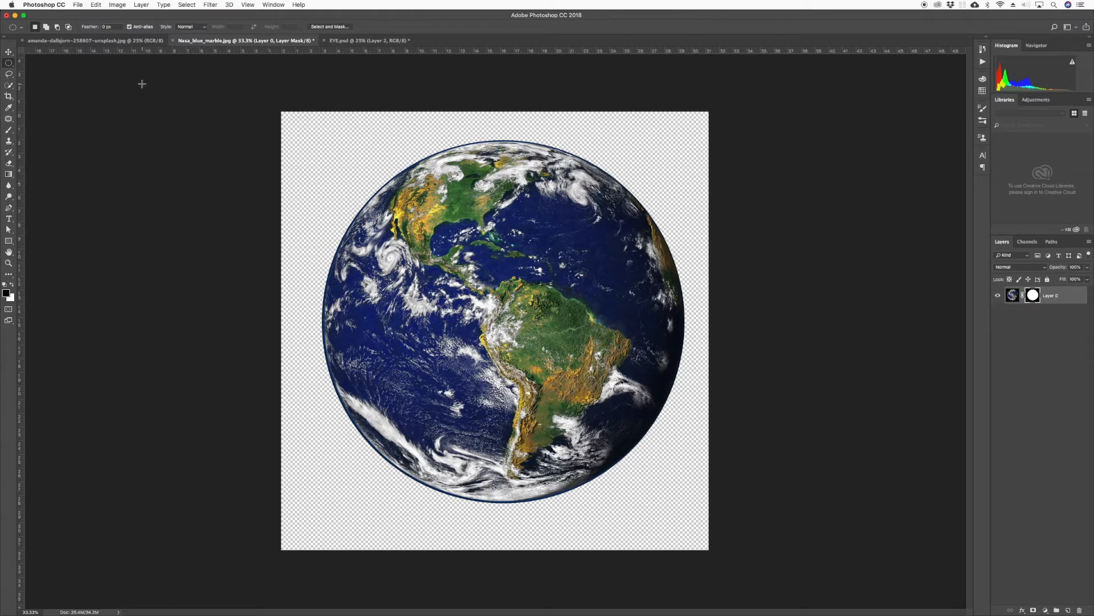
click(10, 53)
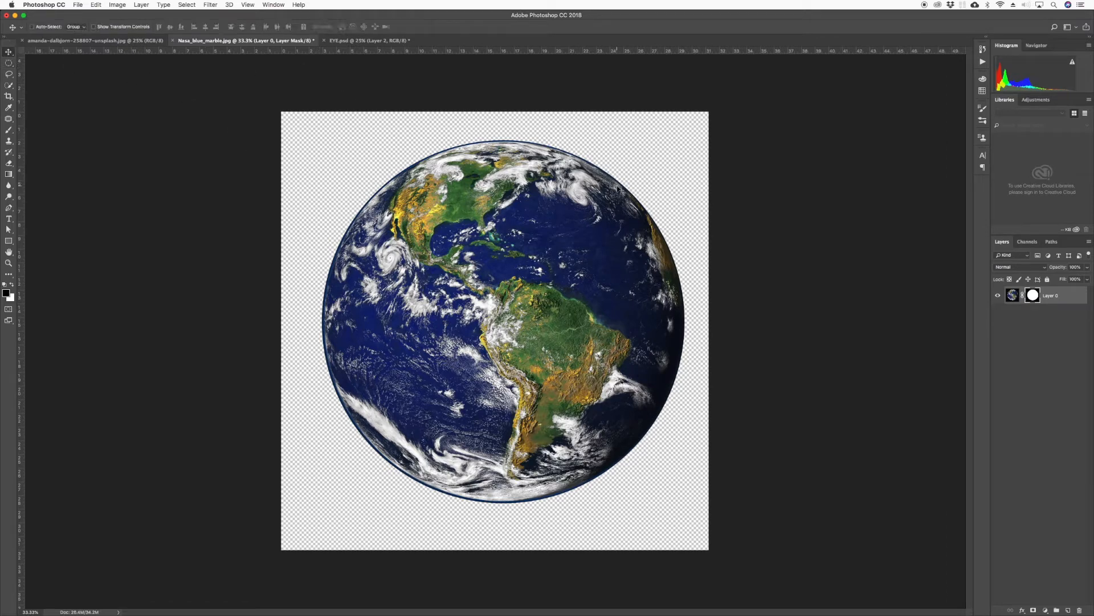
drag(1012, 295, 451, 346)
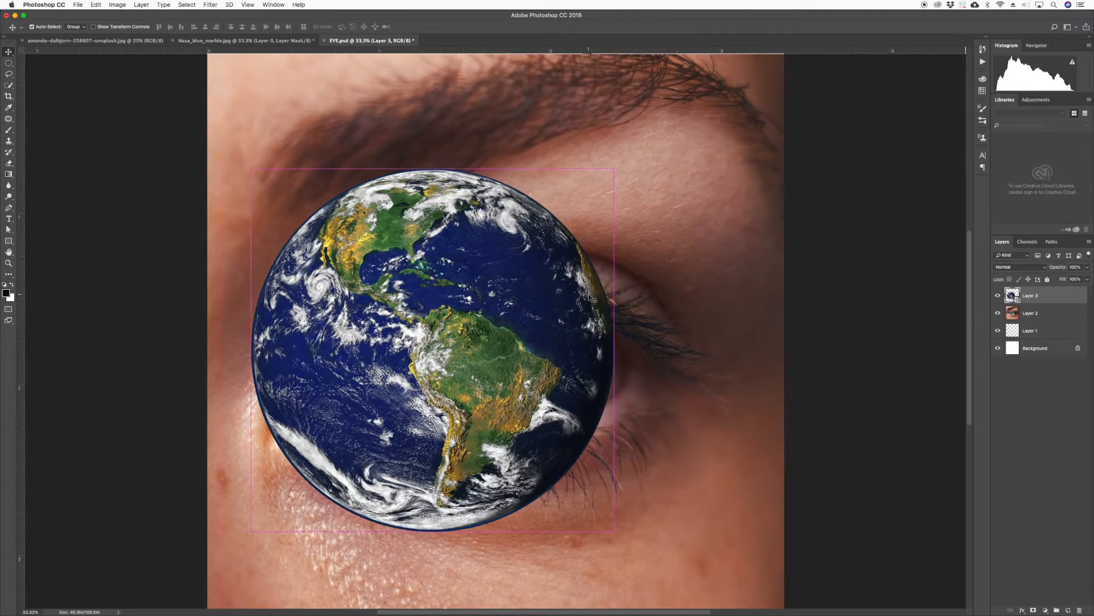
Scale the Earth layer down proportionally to about 49% and position it over the iris of the eye.
key(ctrl+t)
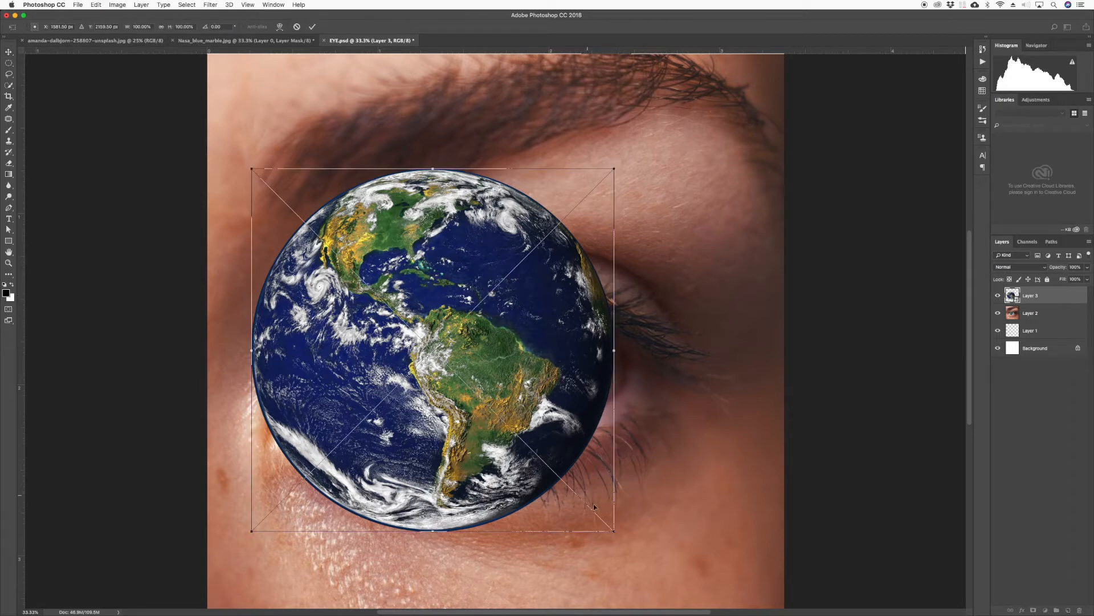
drag(617, 531, 557, 472)
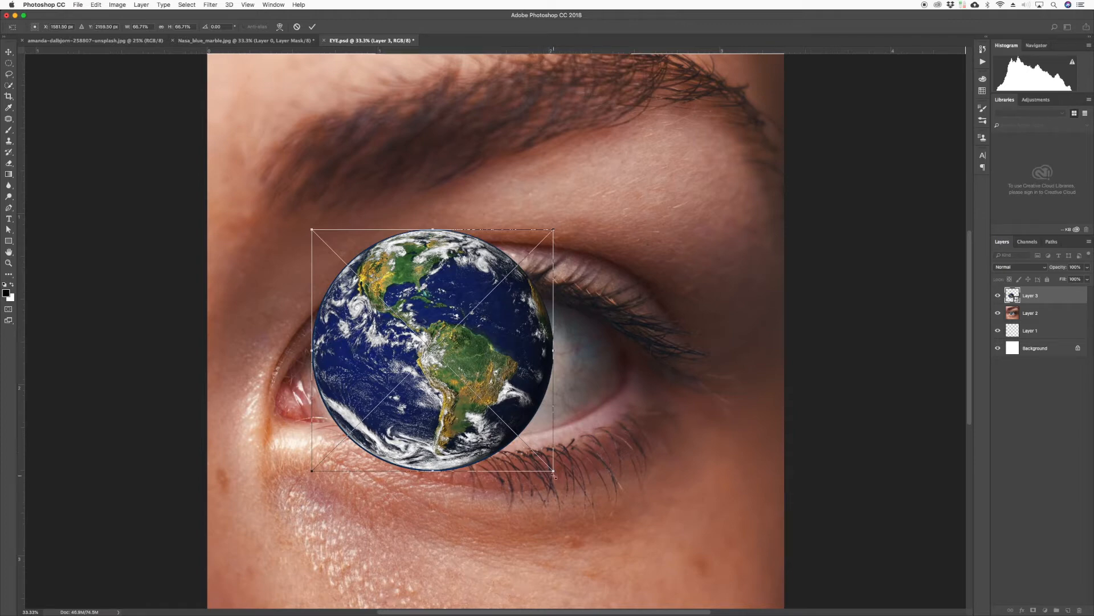
drag(556, 476, 523, 434)
mouse_move(491, 329)
mouse_down()
mouse_move(535, 291)
mouse_move(484, 318)
mouse_move(486, 336)
mouse_up()
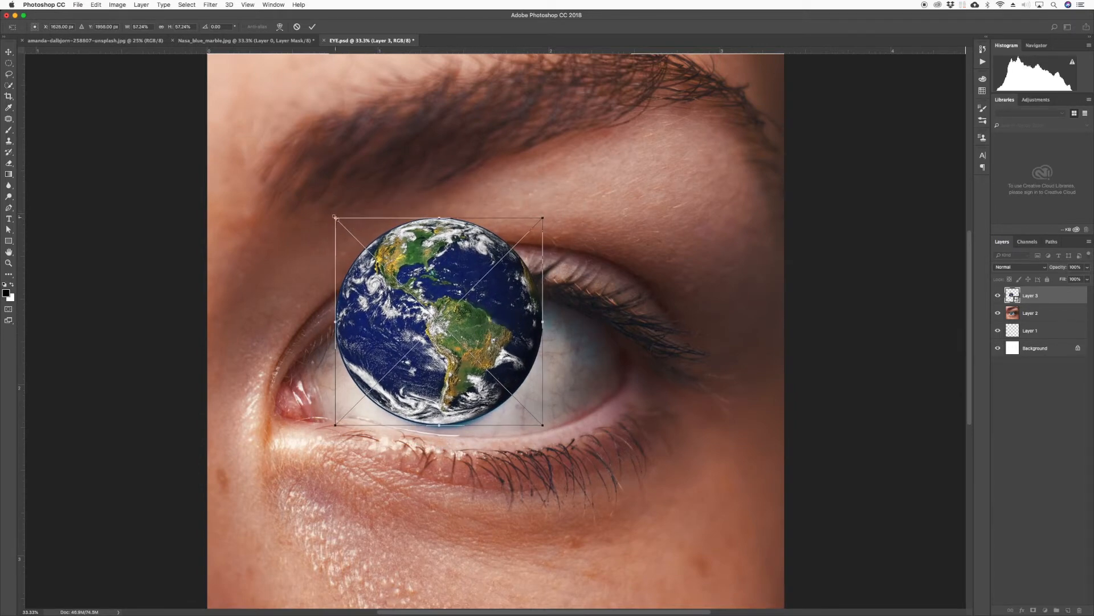
drag(335, 218, 360, 242)
drag(429, 279, 423, 277)
drag(536, 243, 529, 249)
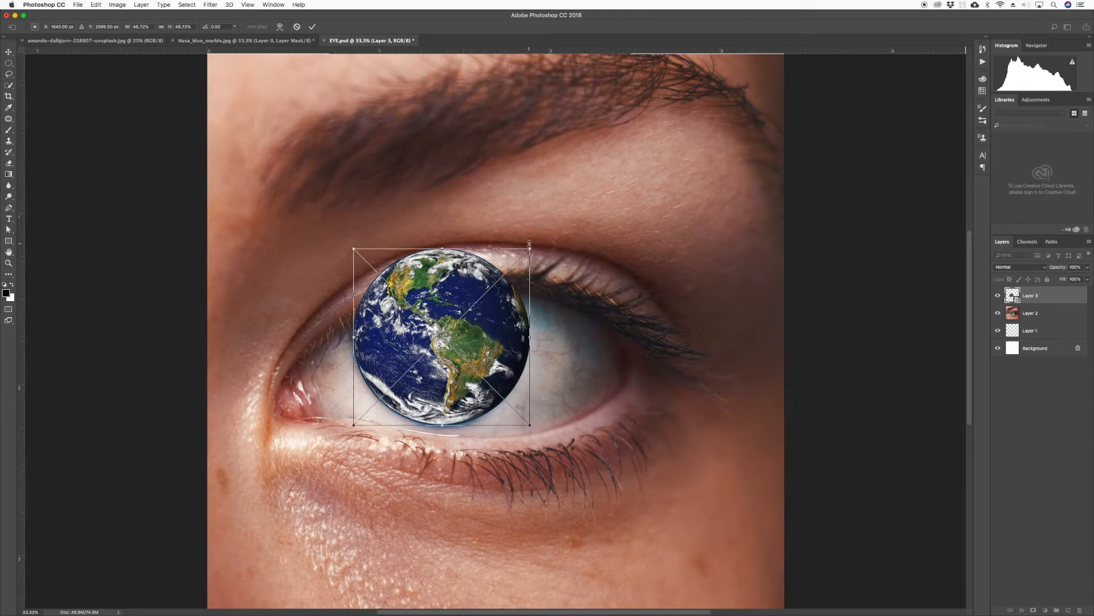
key(Return)
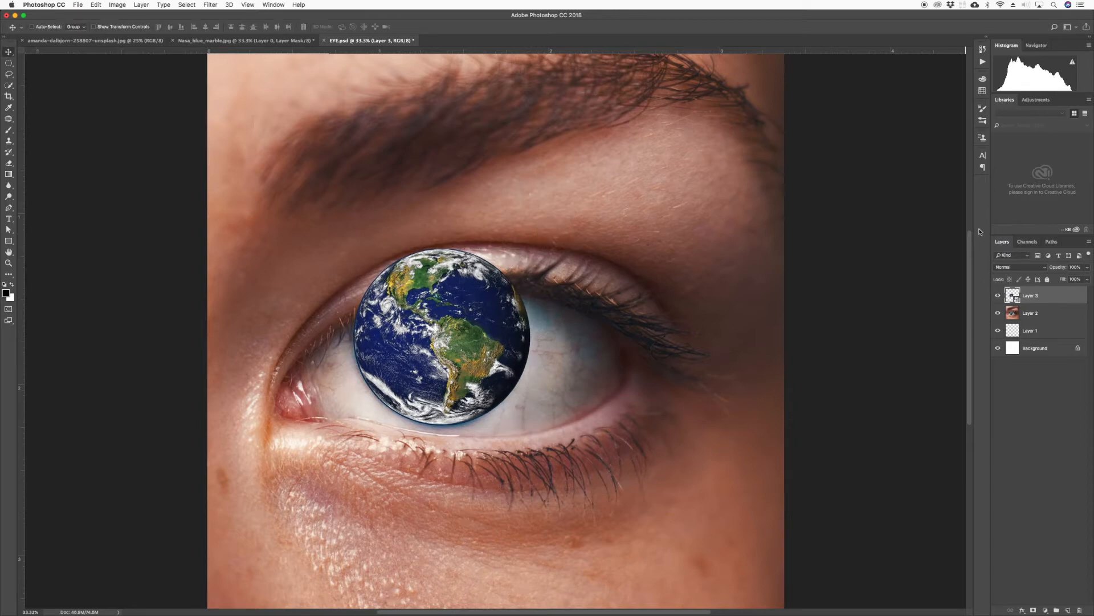
Scale the Earth layer to about 46.6% to match the iris while at 41% opacity, and restore its opacity to 100%.
click(1088, 268)
drag(1085, 279, 1065, 279)
drag(549, 307, 549, 308)
key(ctrl+t)
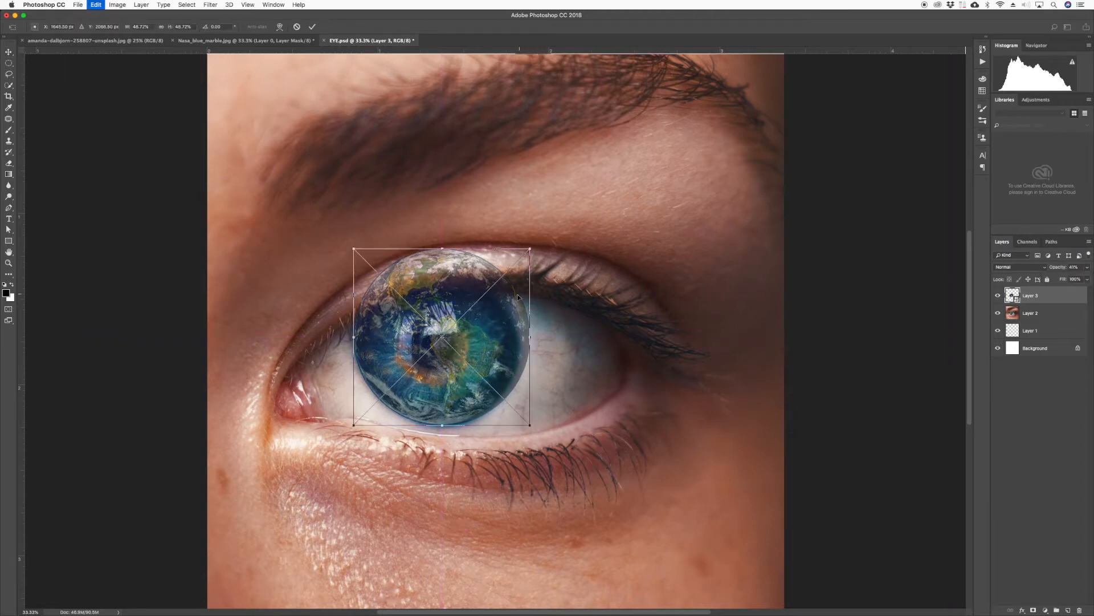
drag(530, 249, 522, 256)
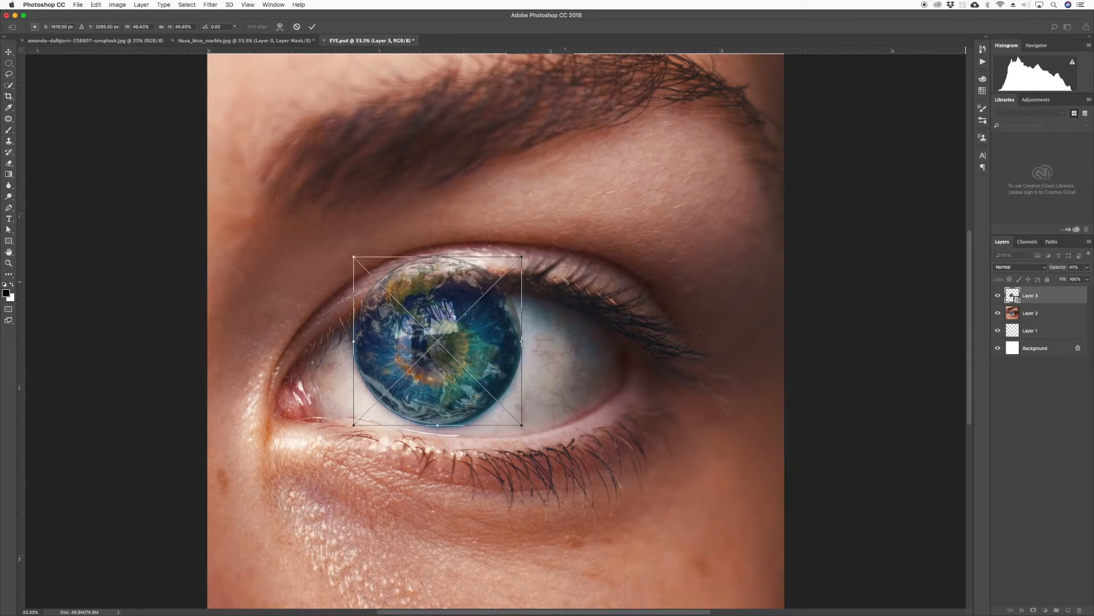
key(Return)
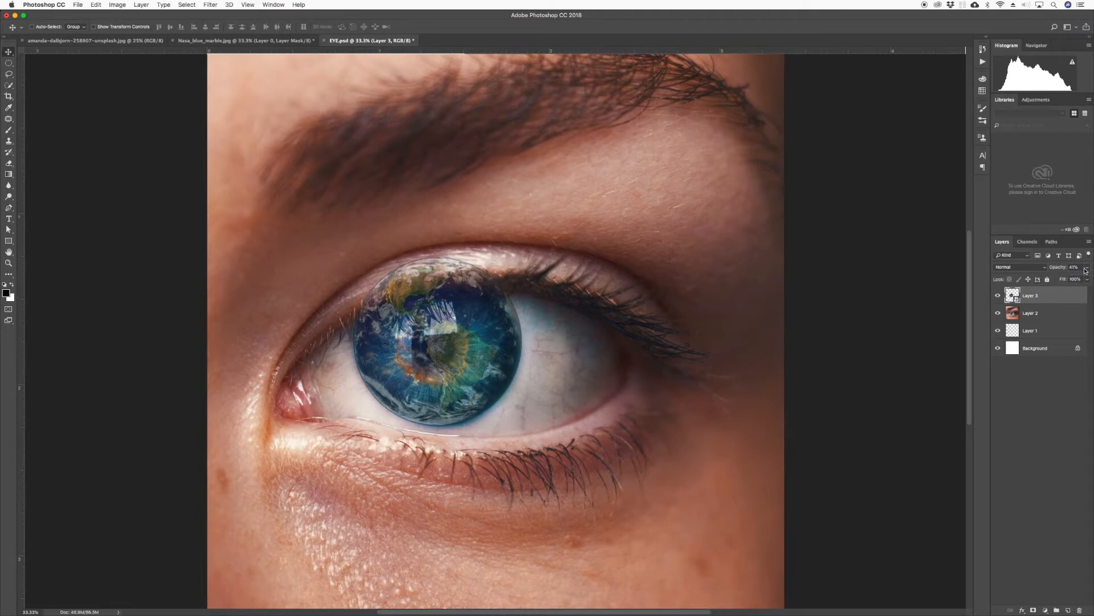
click(1060, 268)
text(100)
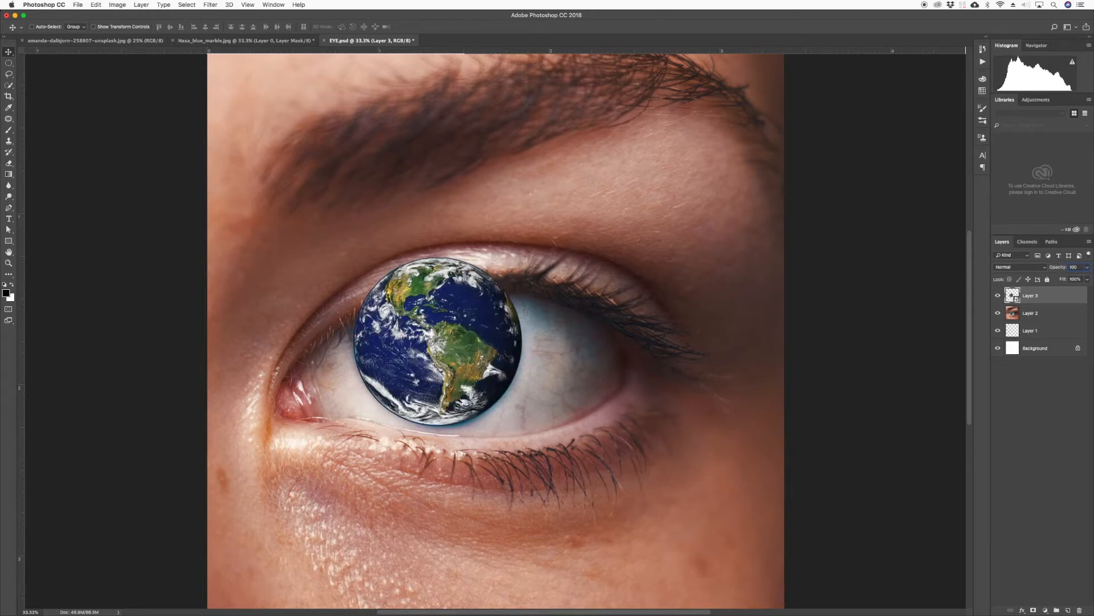
Compare the eye with and without the Earth layer by toggling that layer's visibility.
key(ctrl+minus)
key(ctrl+minus)
key(ctrl+minus)
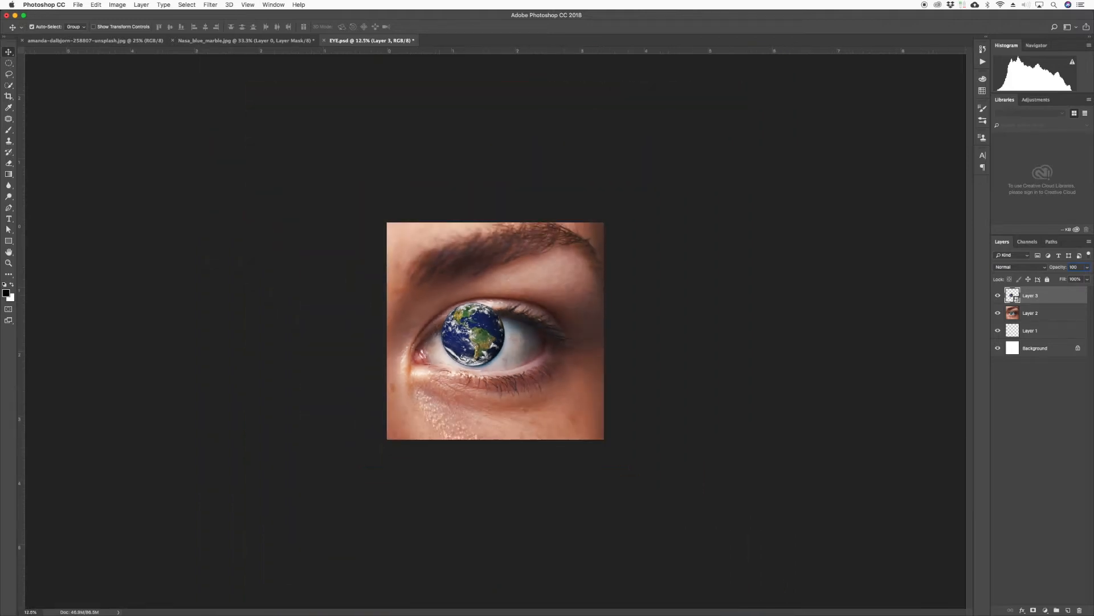
key(ctrl+plus)
key(ctrl+plus)
key(ctrl+plus)
key(ctrl+plus)
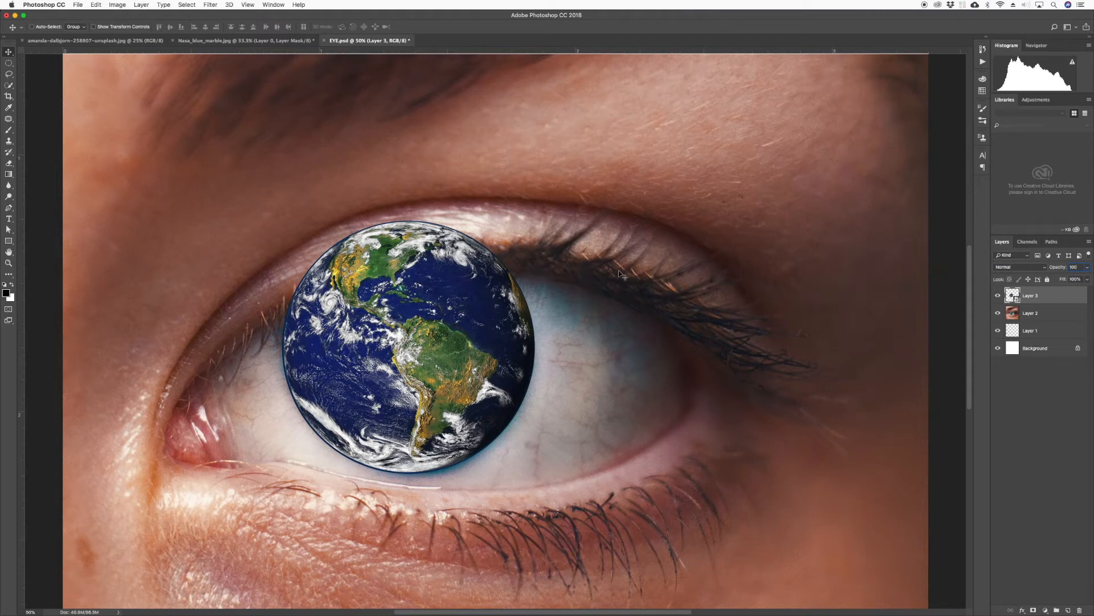
click(998, 295)
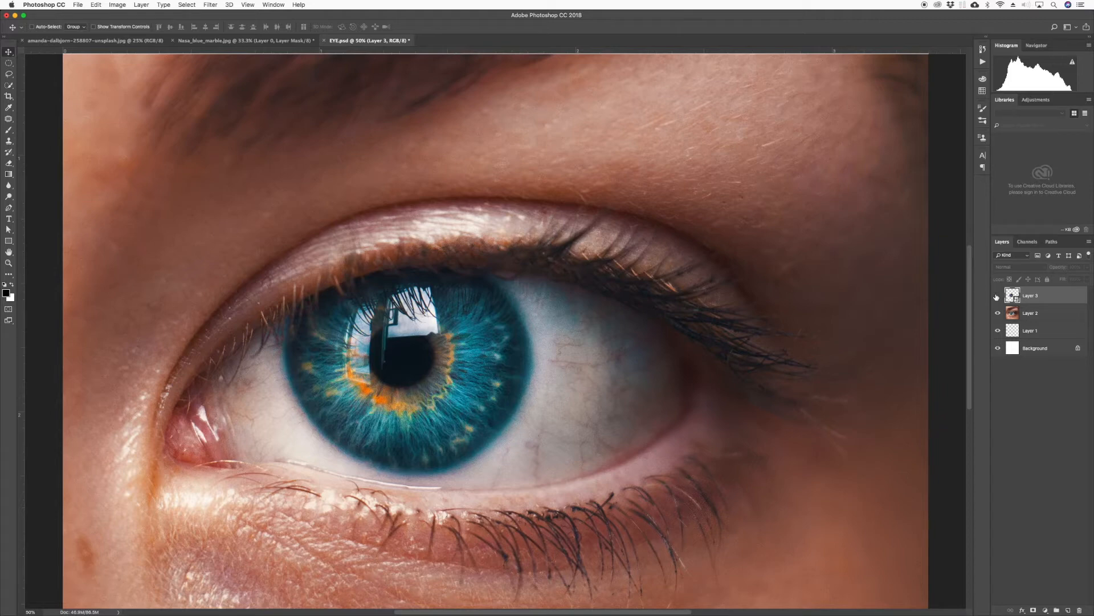
click(998, 296)
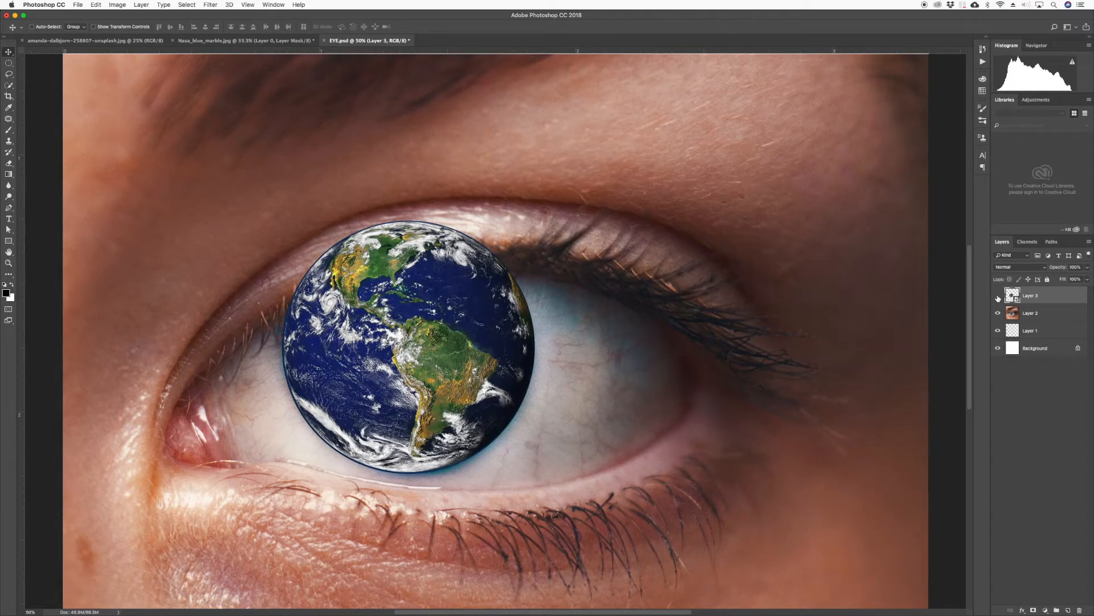
click(998, 296)
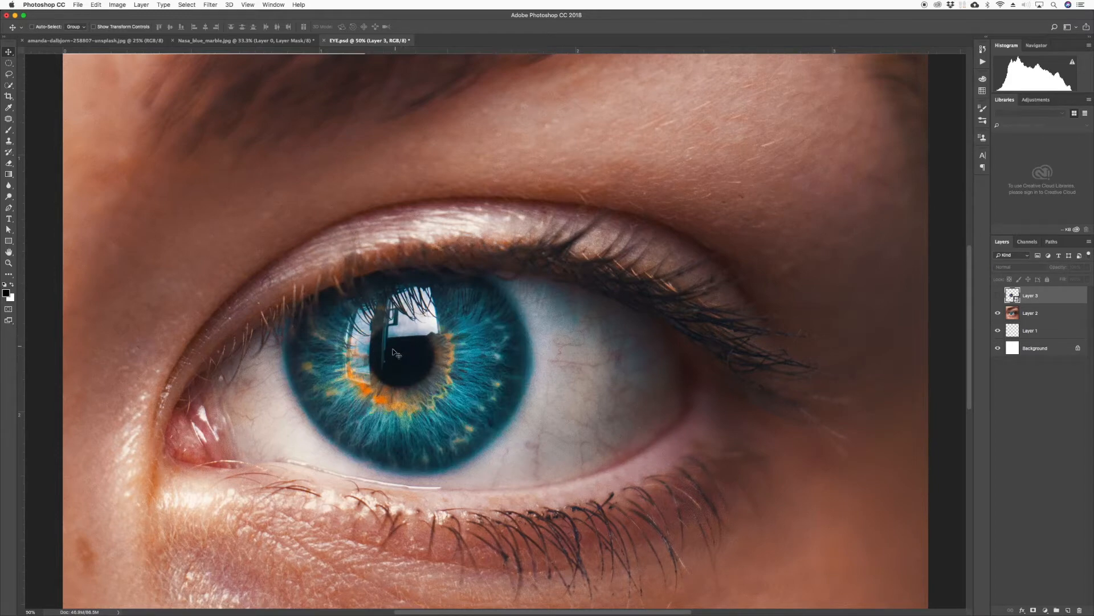
click(998, 297)
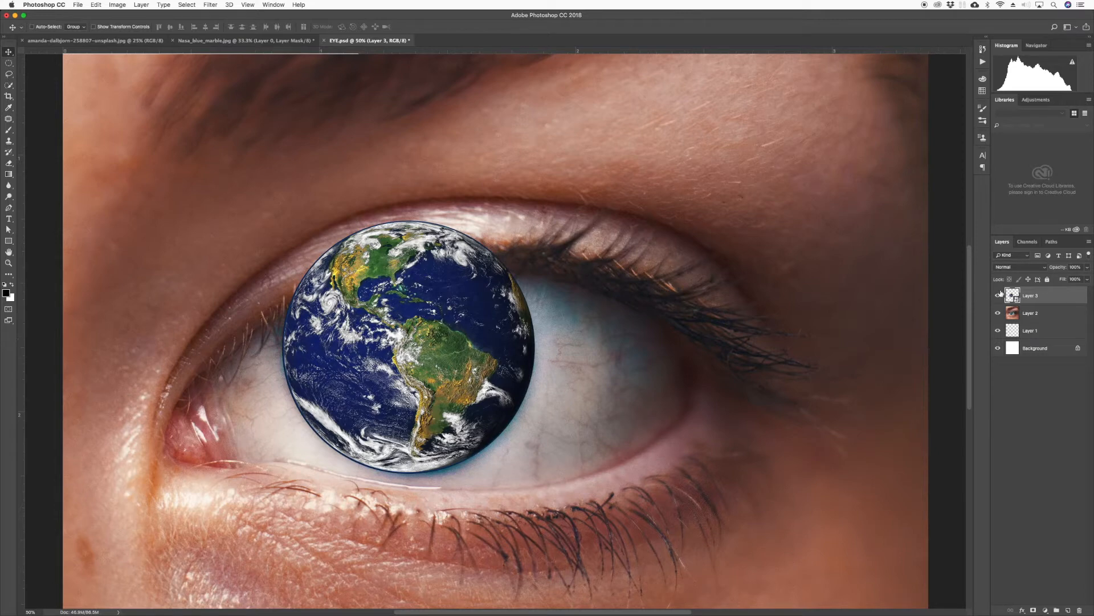
click(997, 297)
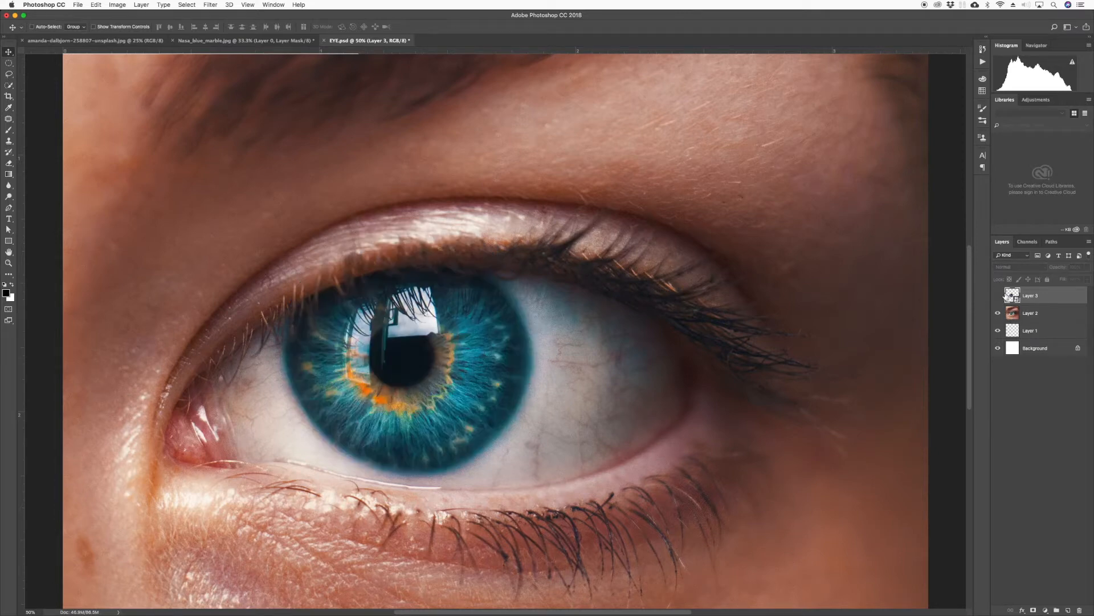
click(999, 296)
Lower the Earth layer's opacity to 23% and add a new layer named Pupil above it.
click(1090, 272)
drag(1086, 278, 1058, 280)
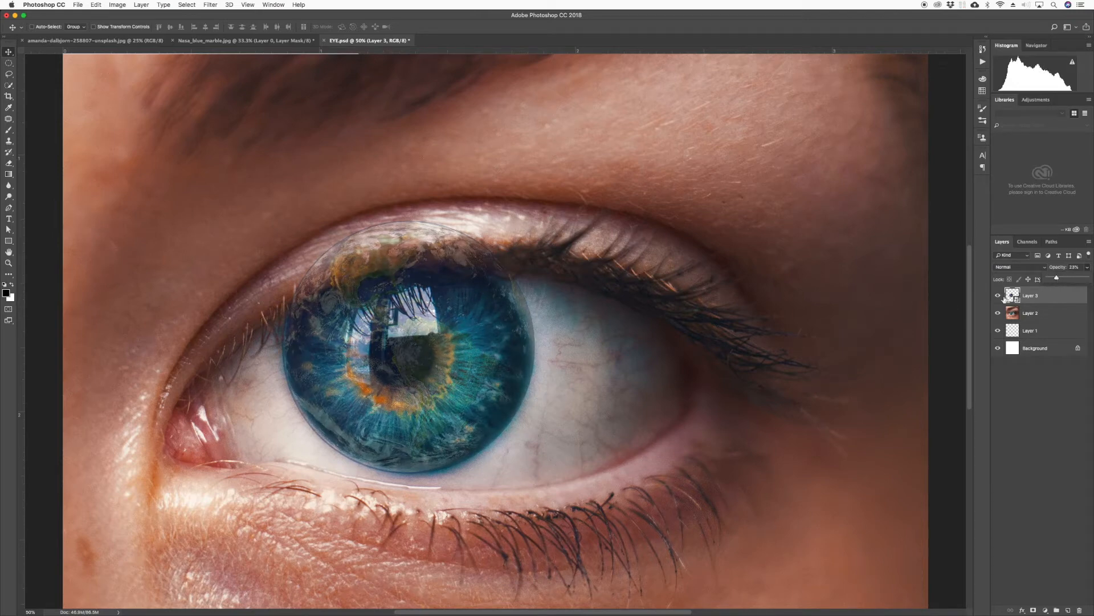
click(1025, 296)
key(super+shift+n)
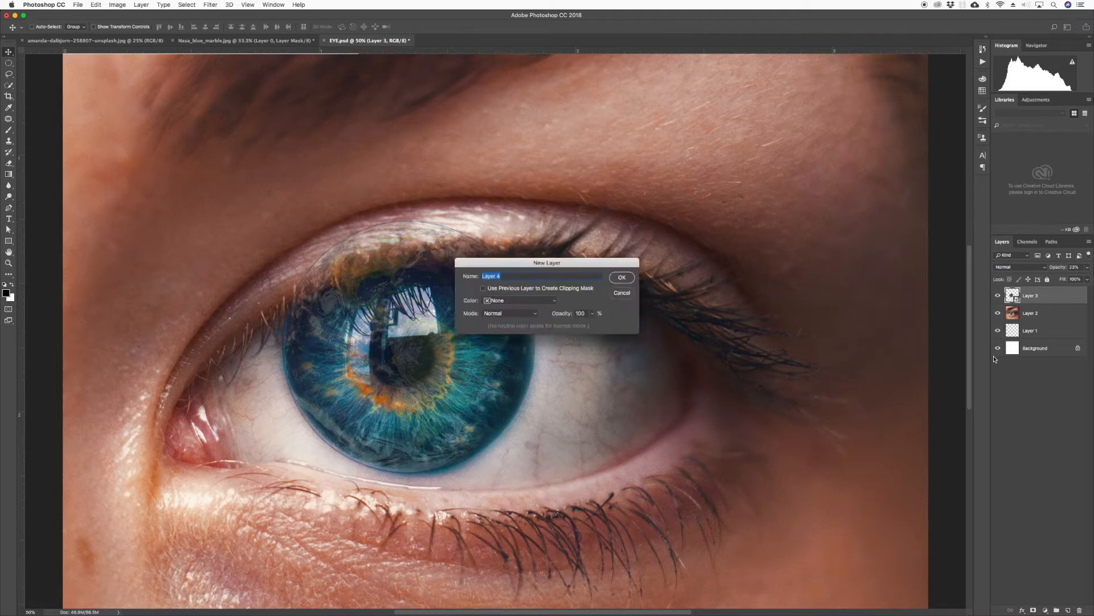
text(Pupil)
key(Return)
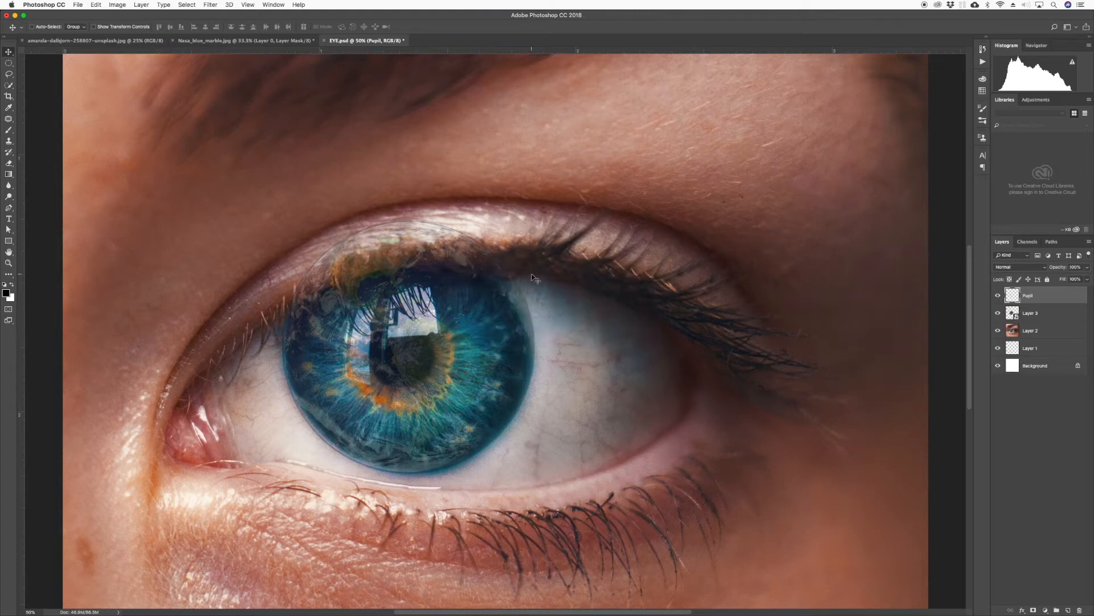
Paint a soft black spot over the eye's pupil on the Pupil layer with the Brush tool.
key(b)
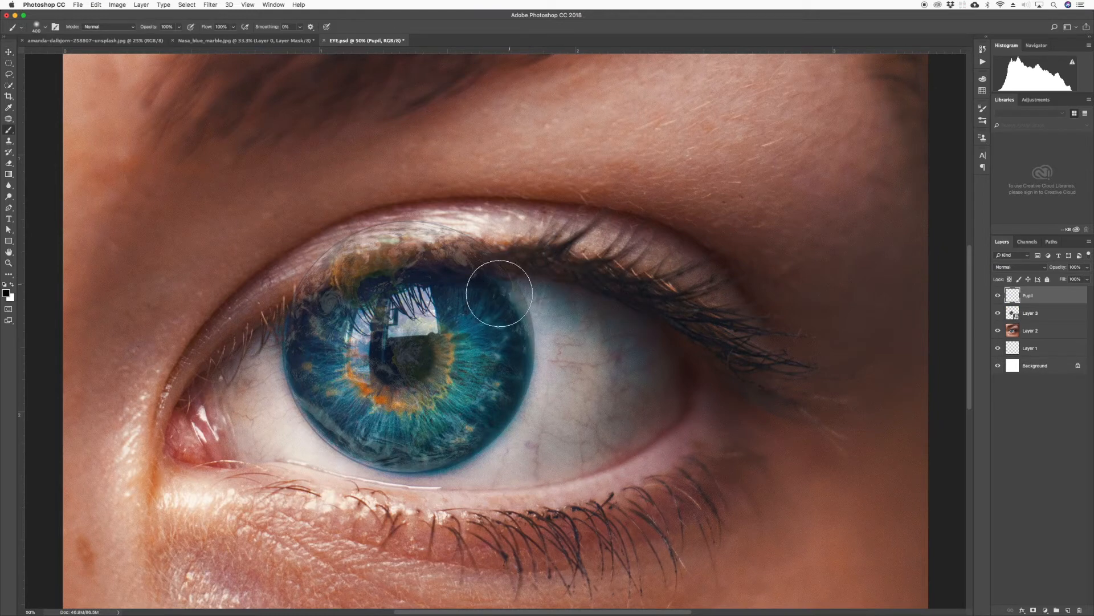
click(402, 354)
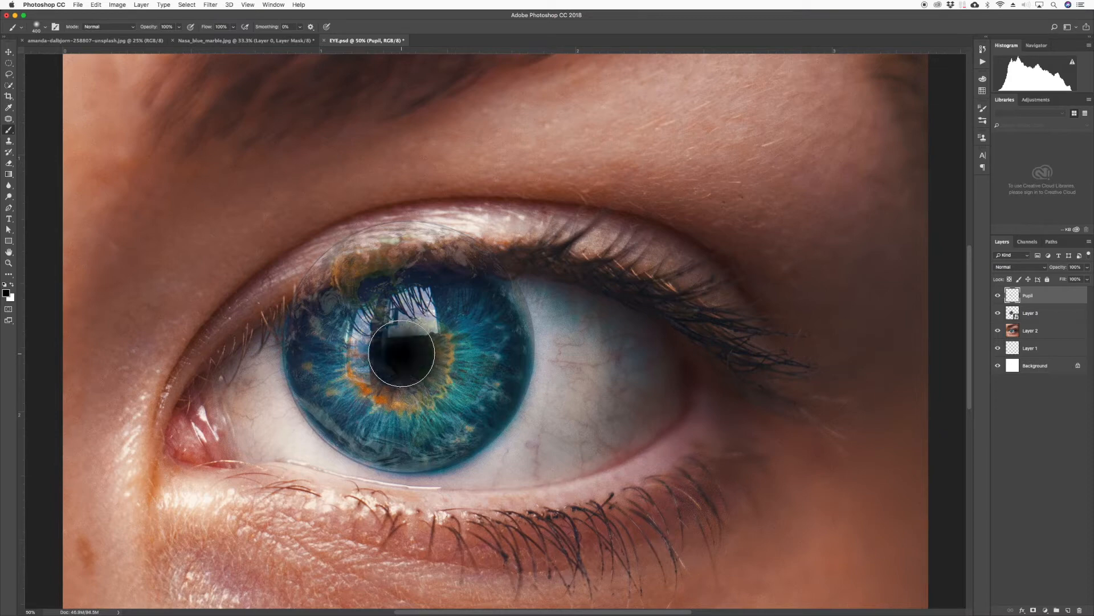
click(401, 353)
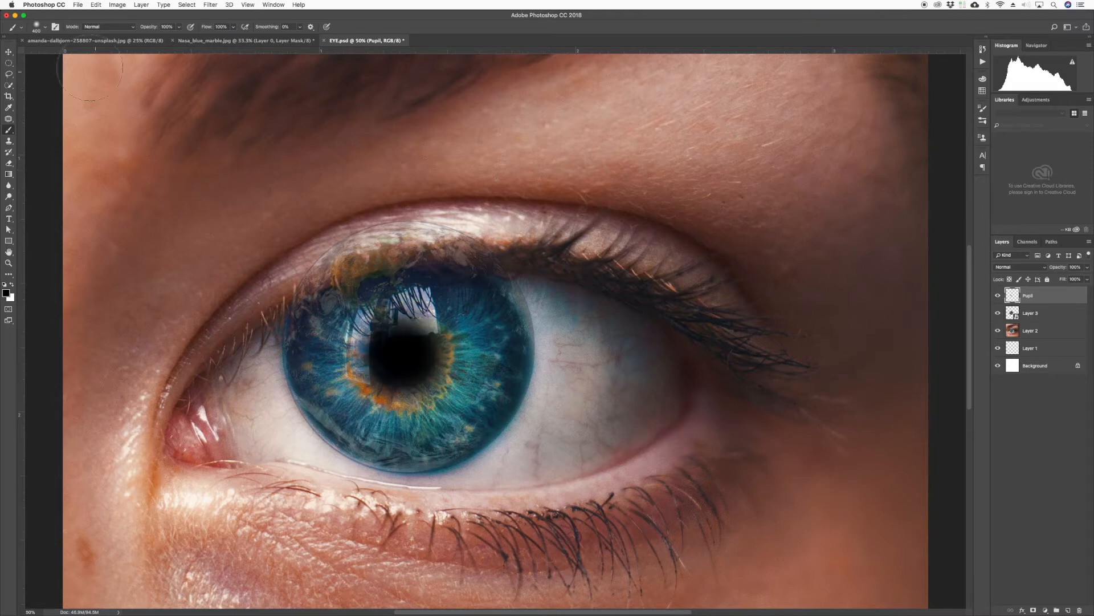
click(7, 53)
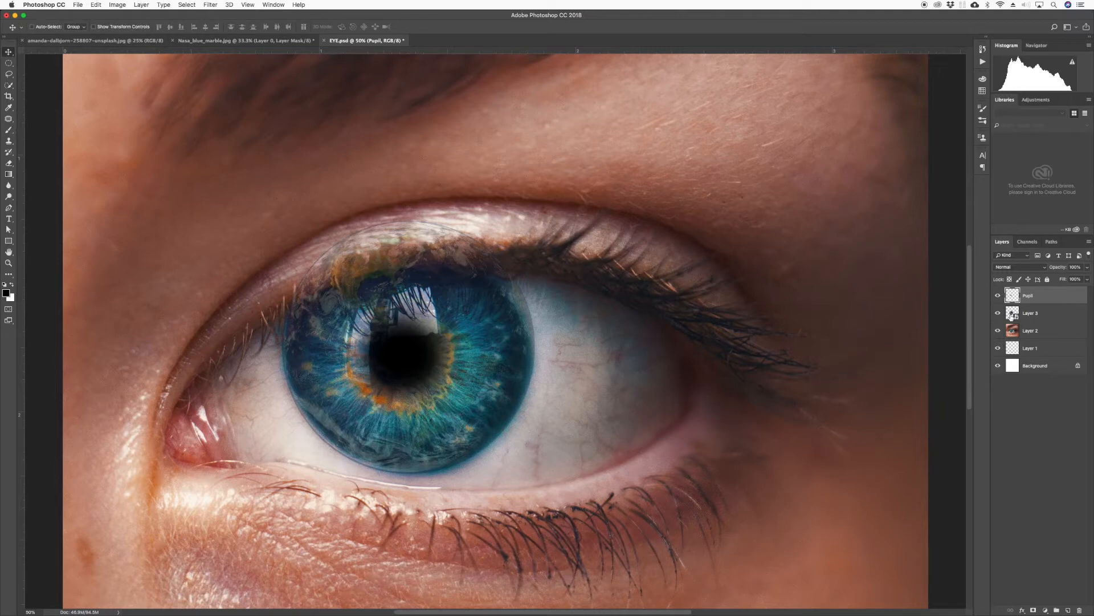
Restore the Earth layer's opacity to 100% and deselect all layers.
click(1013, 314)
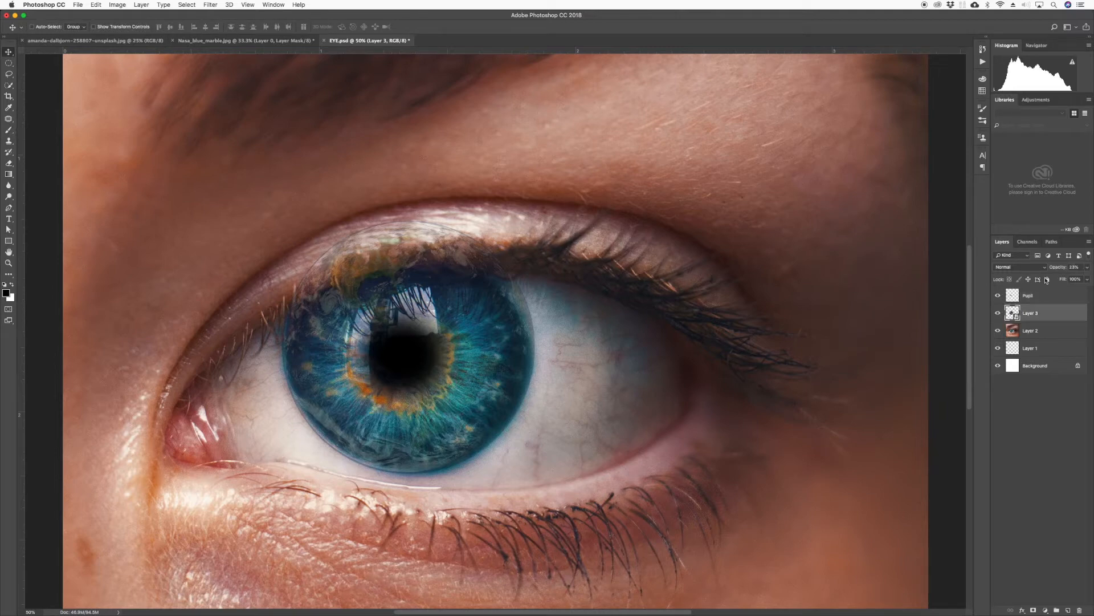
click(1089, 269)
drag(1058, 279, 1090, 283)
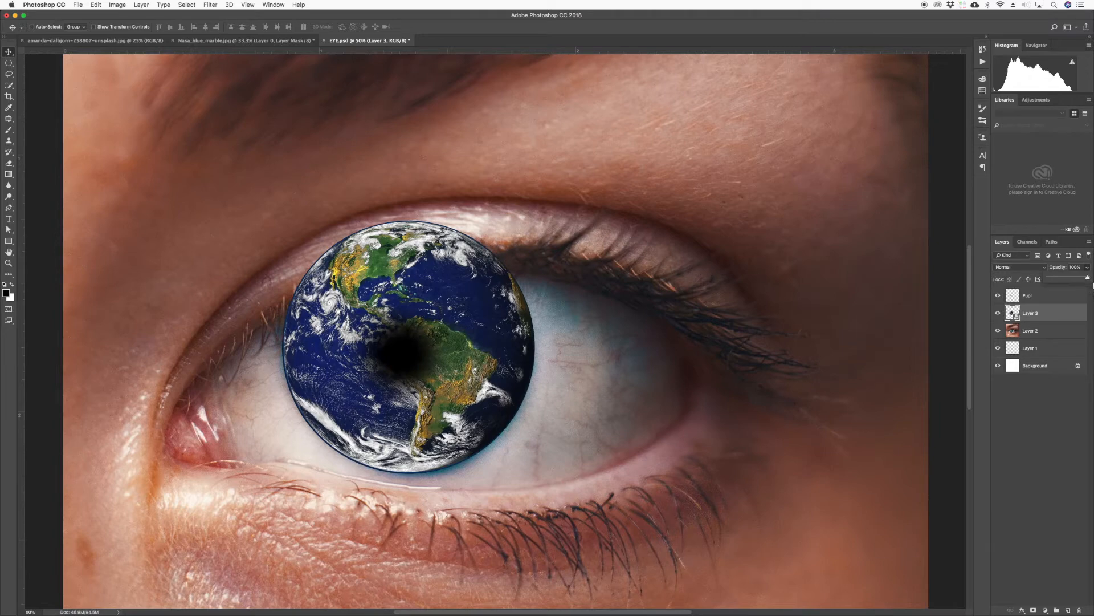
click(1031, 468)
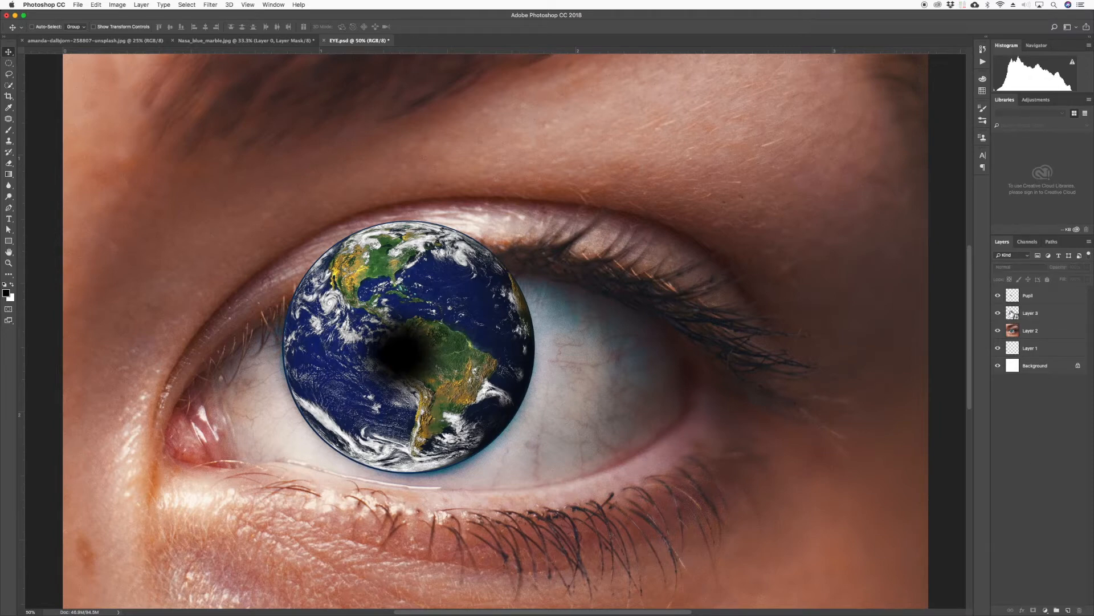
Enlarge the black pupil on the Pupil layer with another soft black brush stroke.
click(1012, 312)
click(1015, 296)
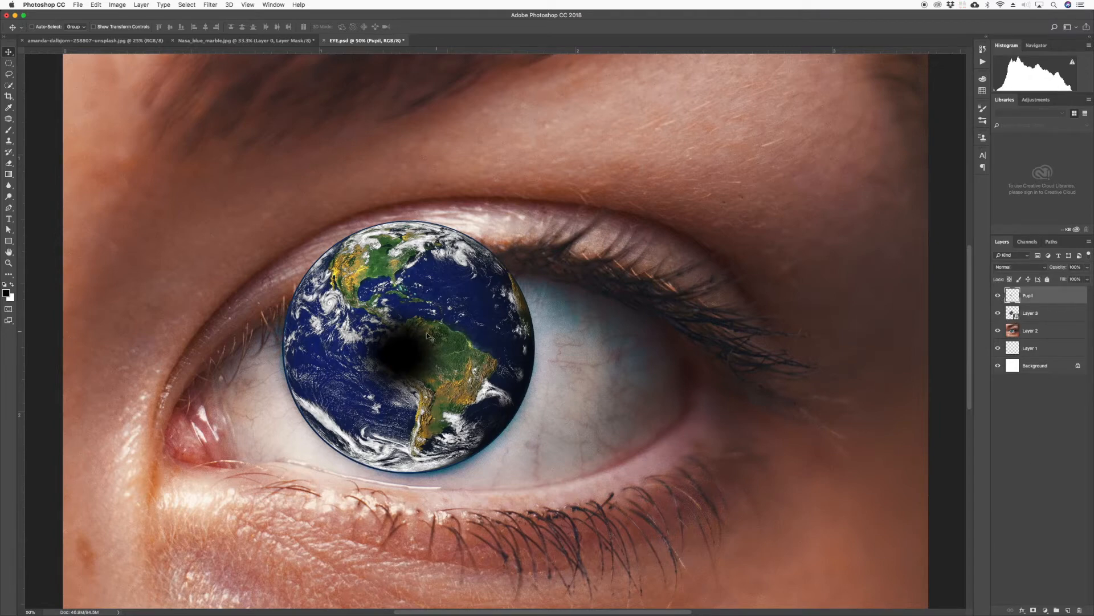
key(b)
drag(381, 341, 400, 352)
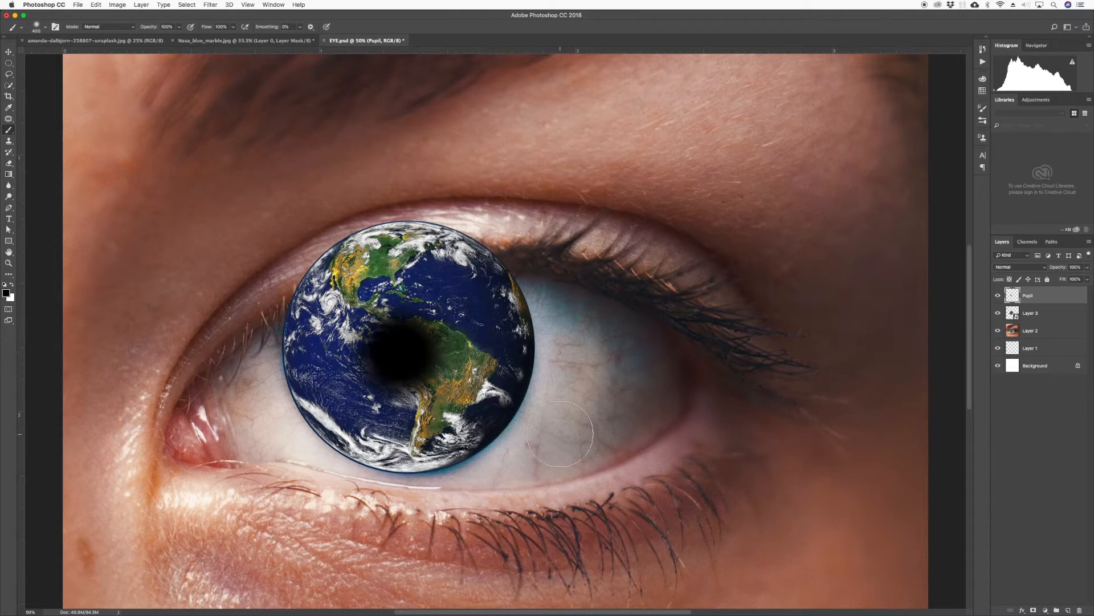
key(v)
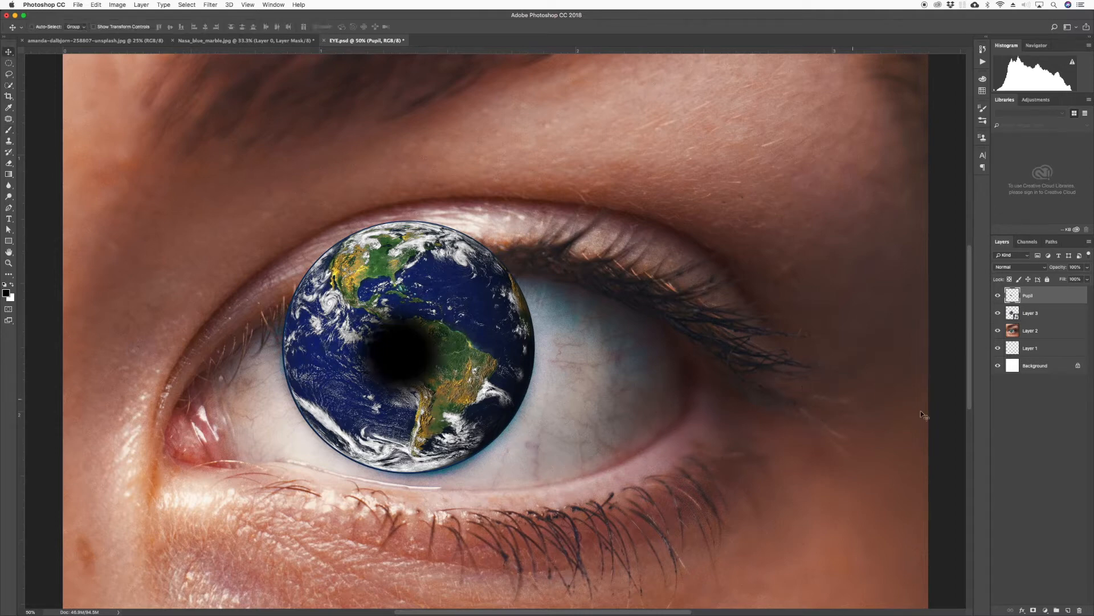
Set the Earth layer's blend mode to Screen.
key(alt+bracketleft)
key(super+minus)
key(super+equal)
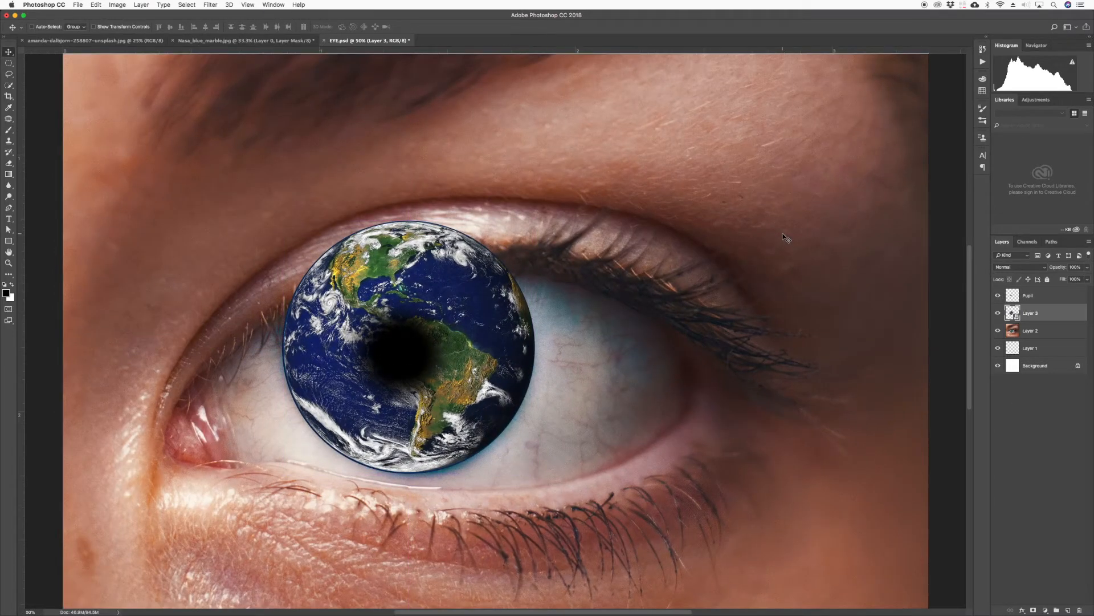
drag(488, 265, 552, 291)
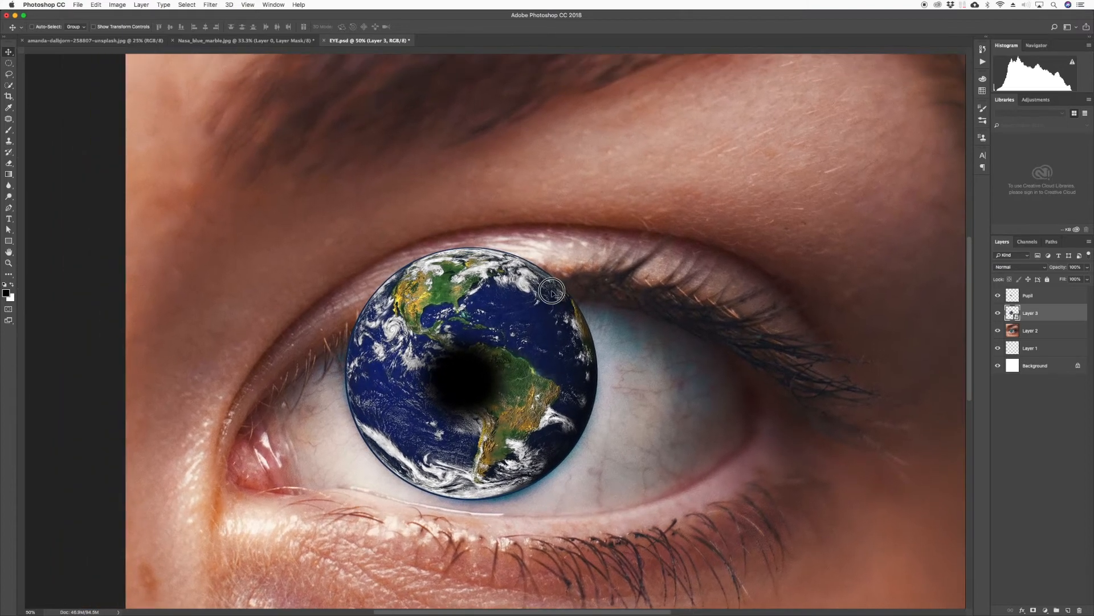
key(super+r)
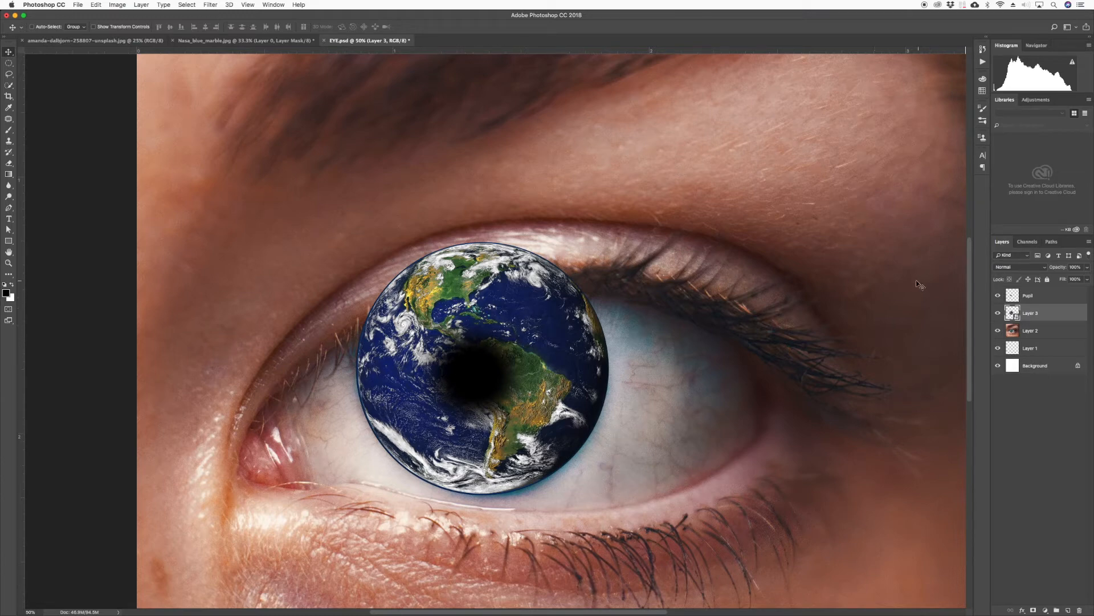
click(1015, 269)
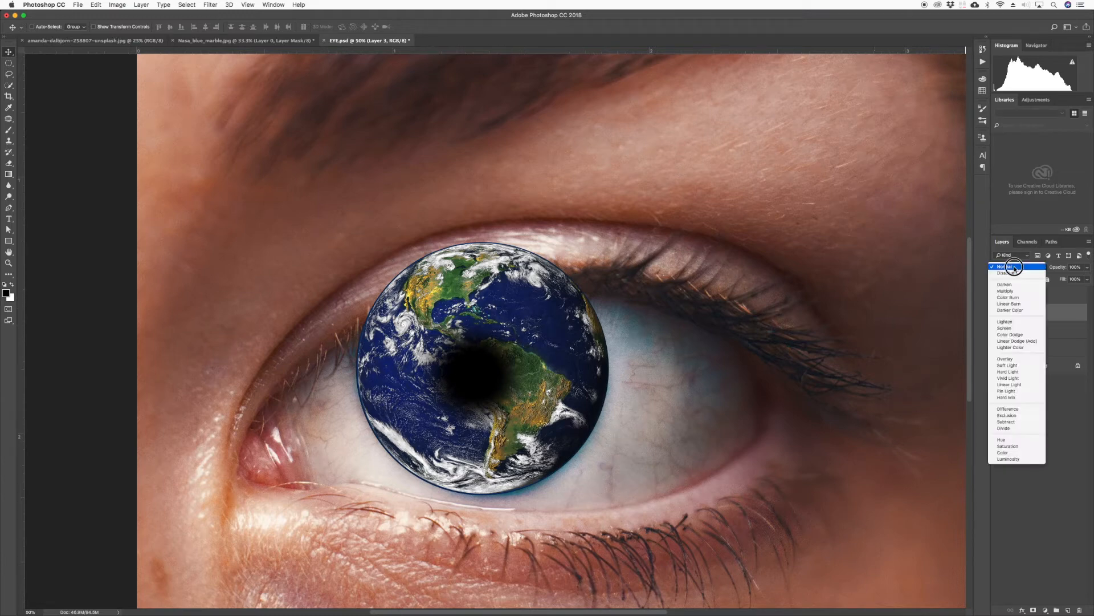
click(1015, 328)
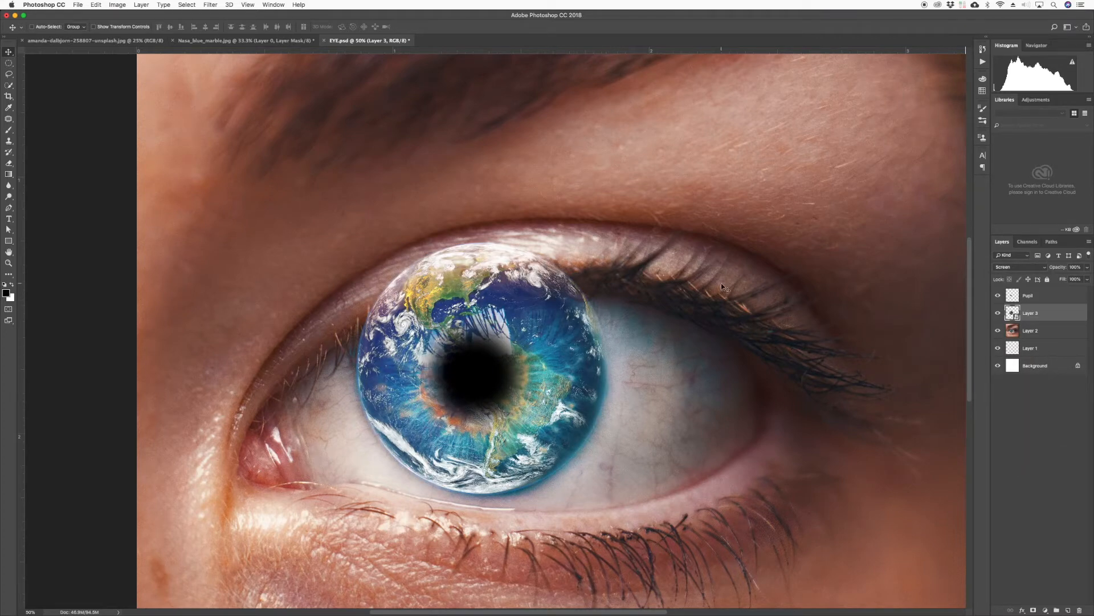
Add a layer mask to the Earth layer and reduce the size of the black brush for painting on it.
key(super+minus)
key(super+plus)
key(super+plus)
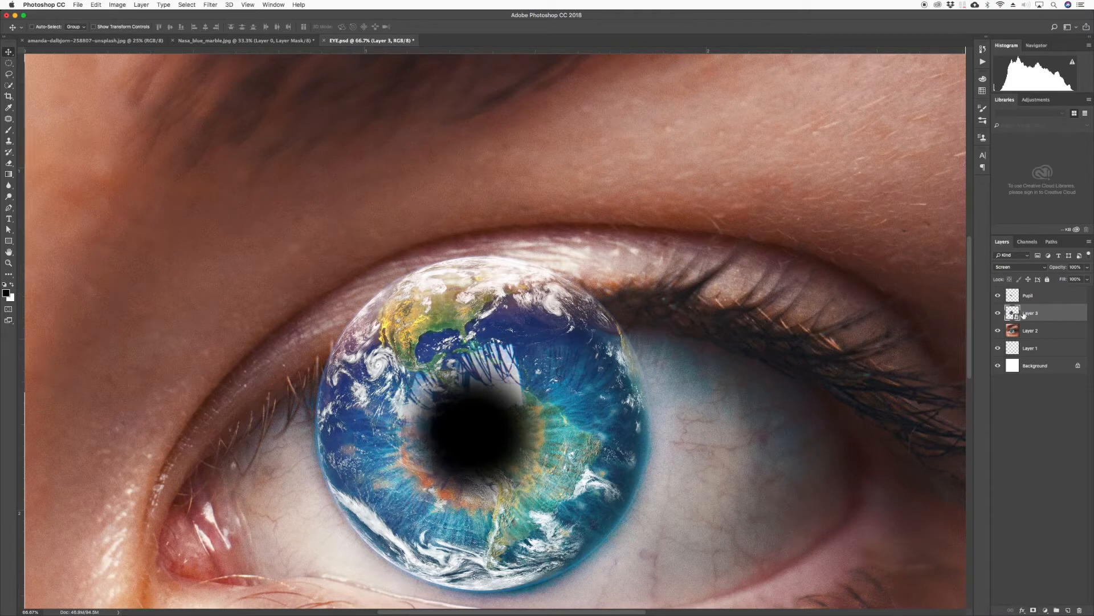
click(1034, 611)
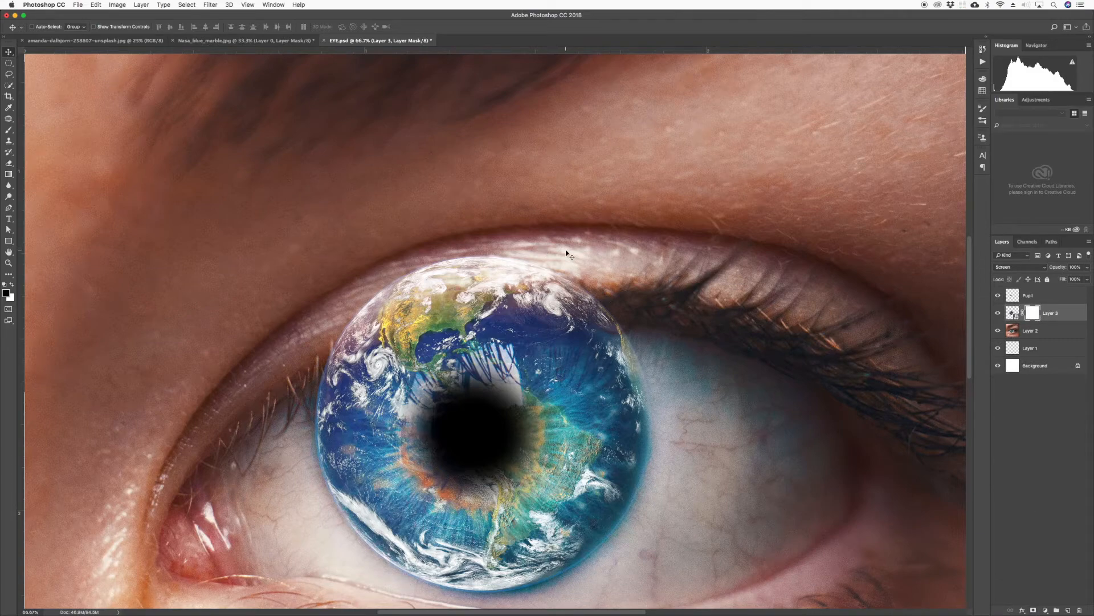
key(b)
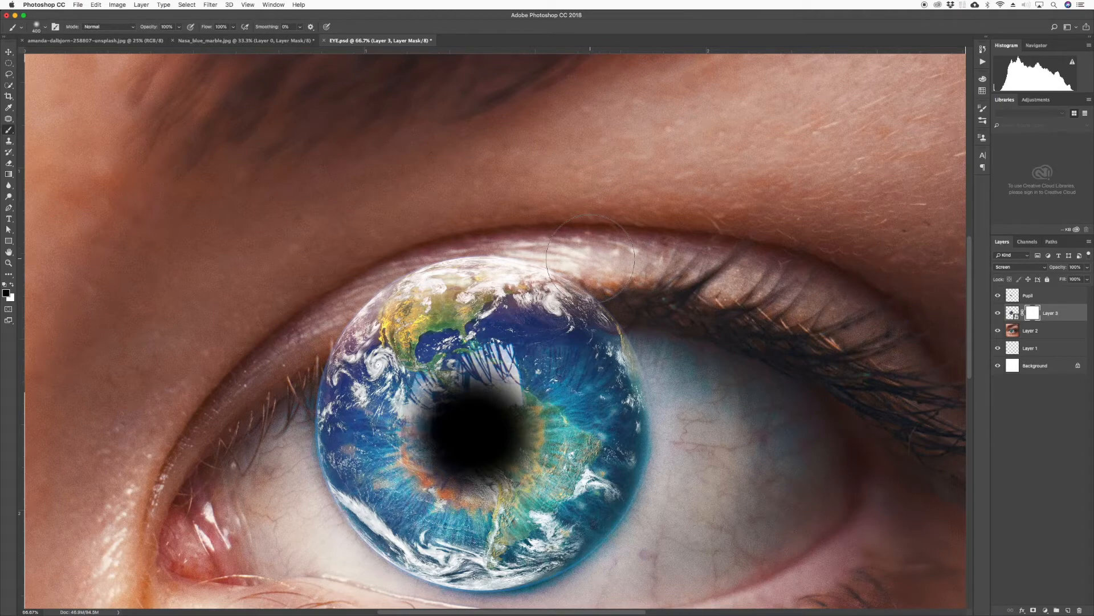
key(bracketleft)
key(bracketleft)
key(bracketleft)
key(bracketleft)
Lower the Earth layer's opacity to 33% and paint black on its mask to hide the globe over the upper eyelid.
click(1012, 312)
click(1088, 268)
drag(1086, 279, 1061, 279)
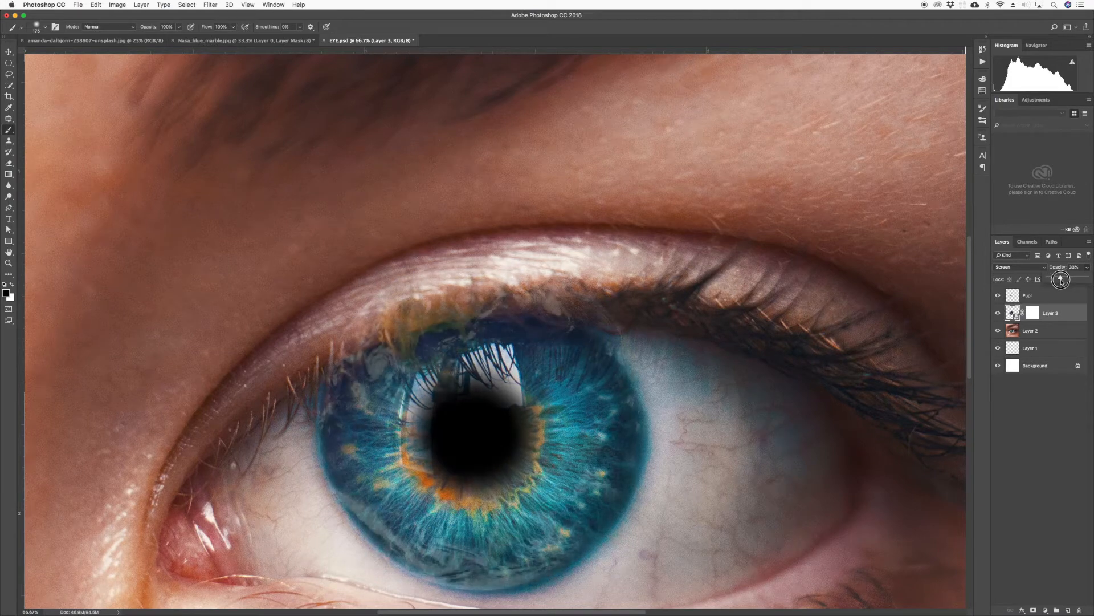
click(1032, 313)
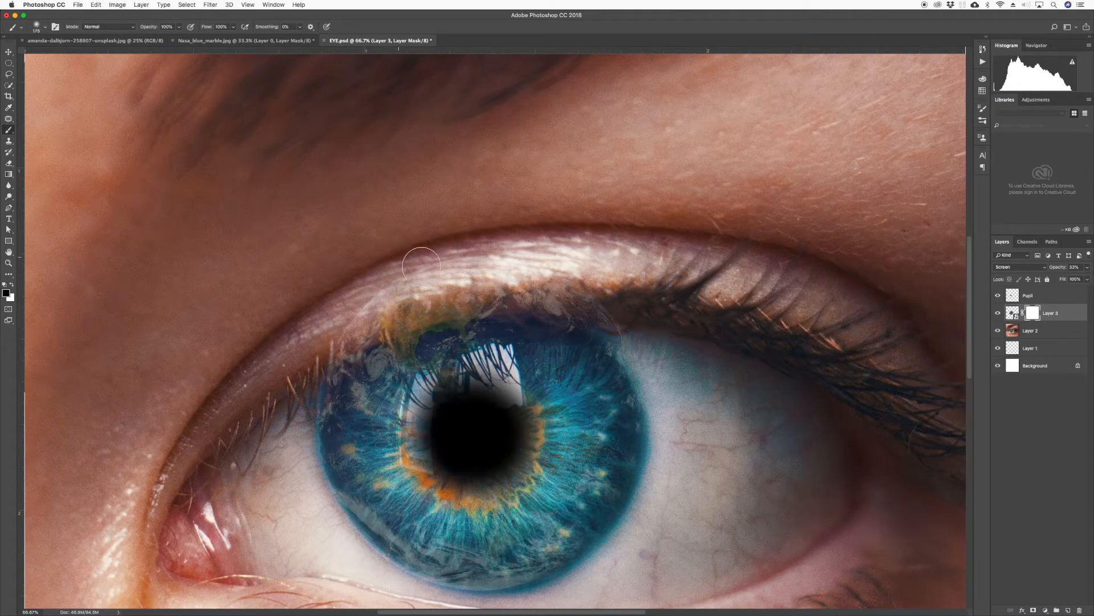
mouse_move(555, 288)
mouse_down()
mouse_move(591, 292)
mouse_move(504, 292)
mouse_move(606, 303)
mouse_move(470, 296)
mouse_move(477, 287)
mouse_move(456, 257)
mouse_move(459, 296)
mouse_move(411, 314)
mouse_move(454, 306)
mouse_move(364, 316)
mouse_move(317, 350)
mouse_move(381, 311)
mouse_up()
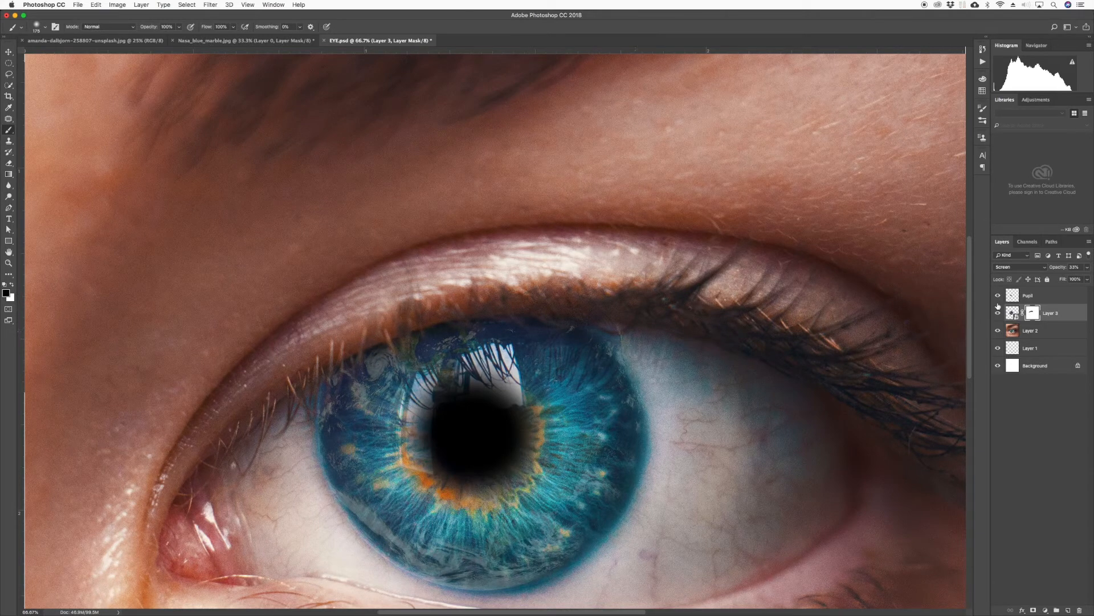
Raise the Earth layer's opacity to 100%.
click(1014, 313)
click(1089, 269)
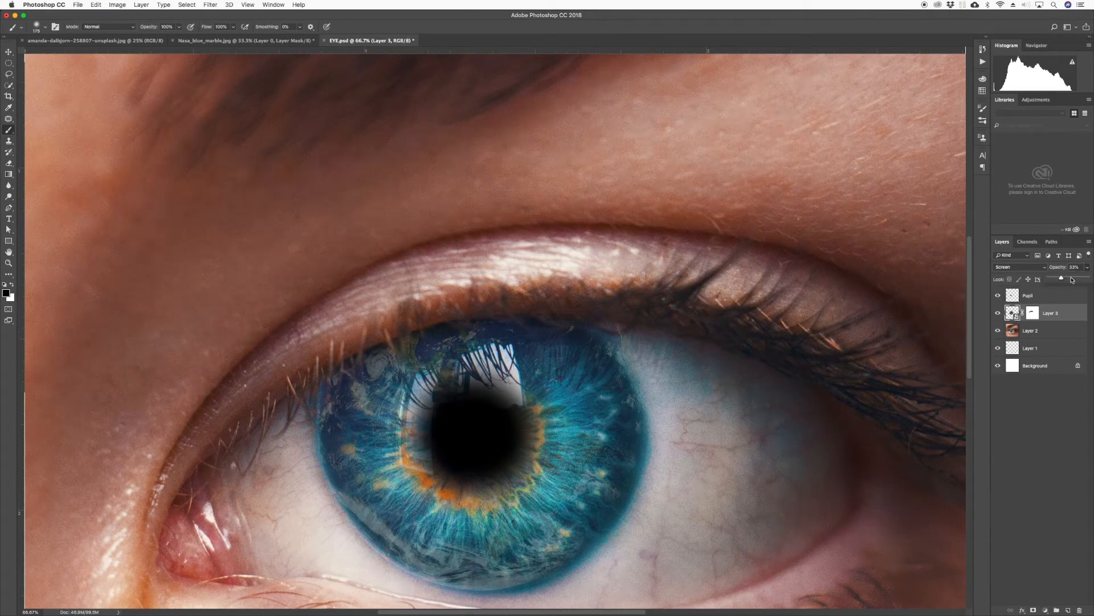
drag(1067, 279, 1090, 283)
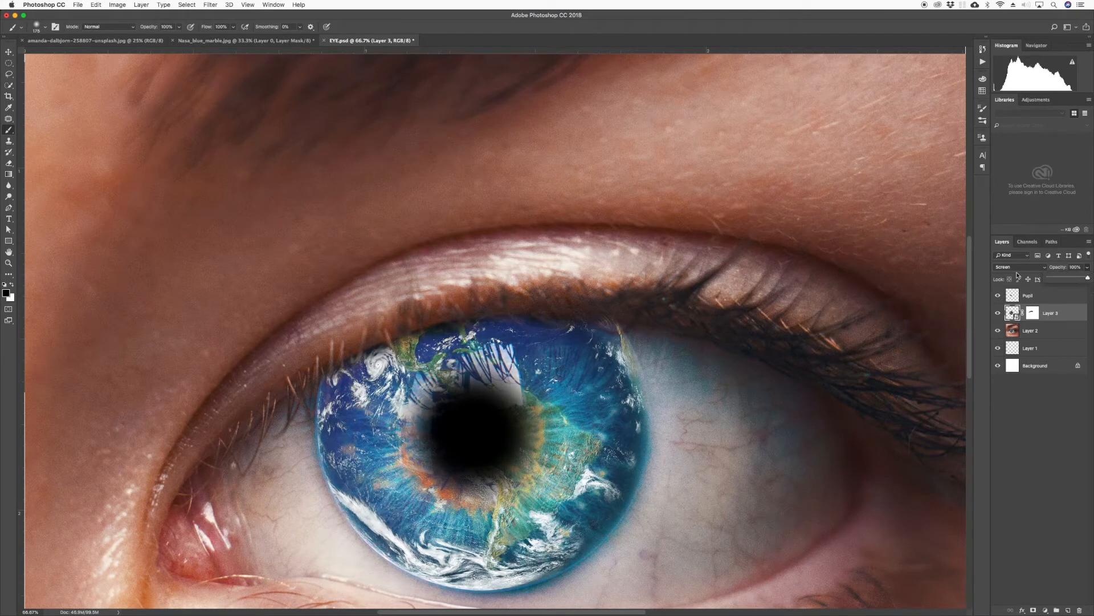
Paint black on the Earth layer's mask along the upper eyelid edge and reduce the brush size to 100.
click(1032, 313)
mouse_move(517, 276)
mouse_down()
mouse_move(606, 280)
mouse_move(558, 291)
mouse_up()
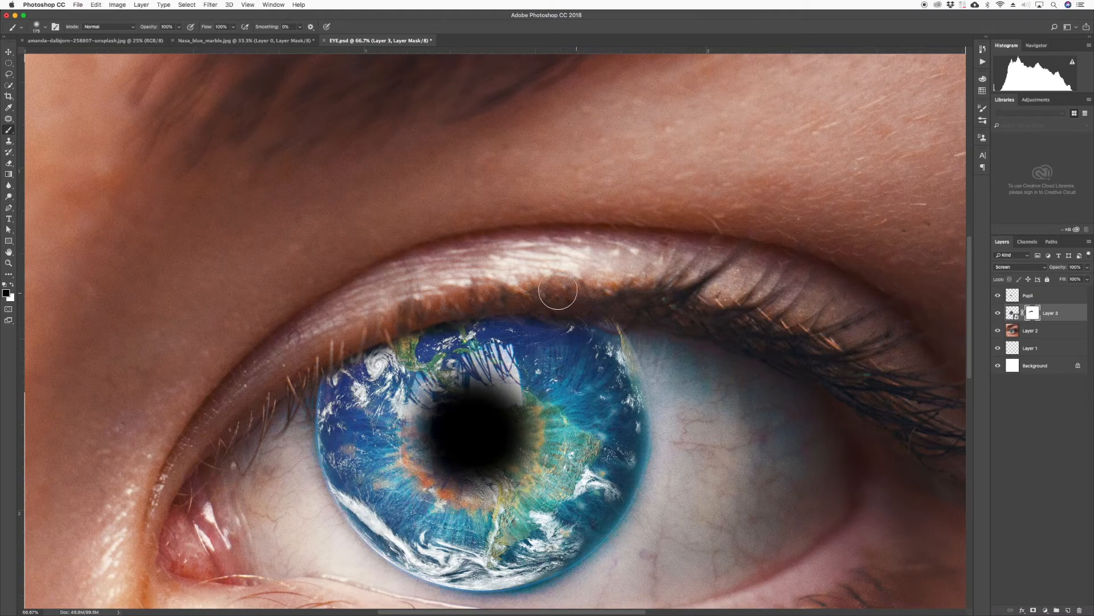
key(bracketleft)
key(bracketleft)
key(bracketleft)
Examine the Earth iris from afar and close up, and compare the eye with the Earth layer hidden and shown.
key(super+minus)
key(super+minus)
key(super+minus)
key(super+minus)
key(super+minus)
key(super+minus)
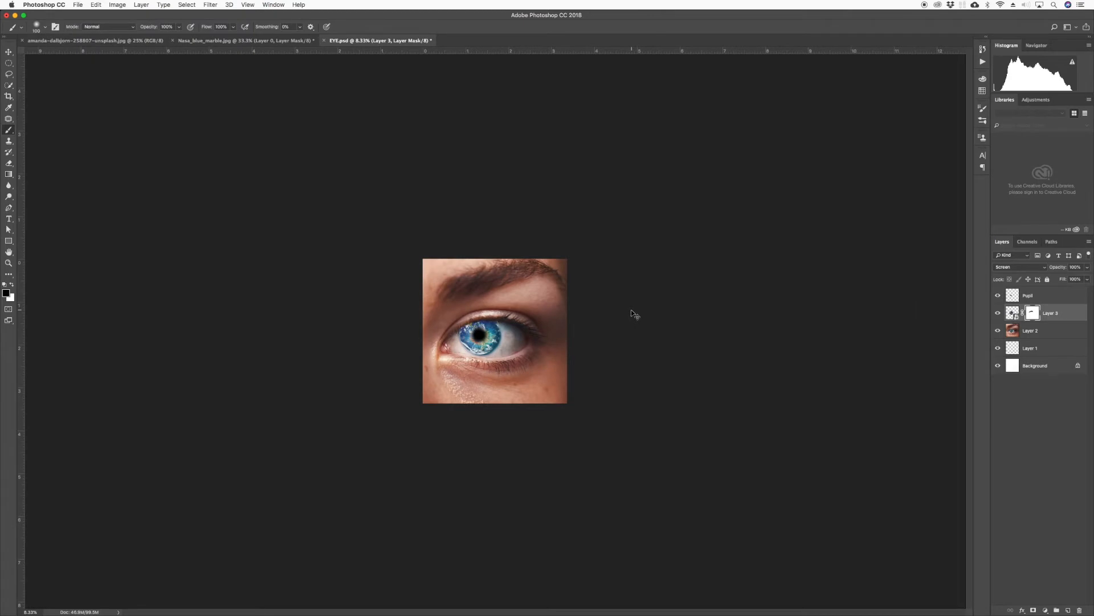
key(super+equal)
key(super+equal)
key(super+equal)
key(super+equal)
key(super+equal)
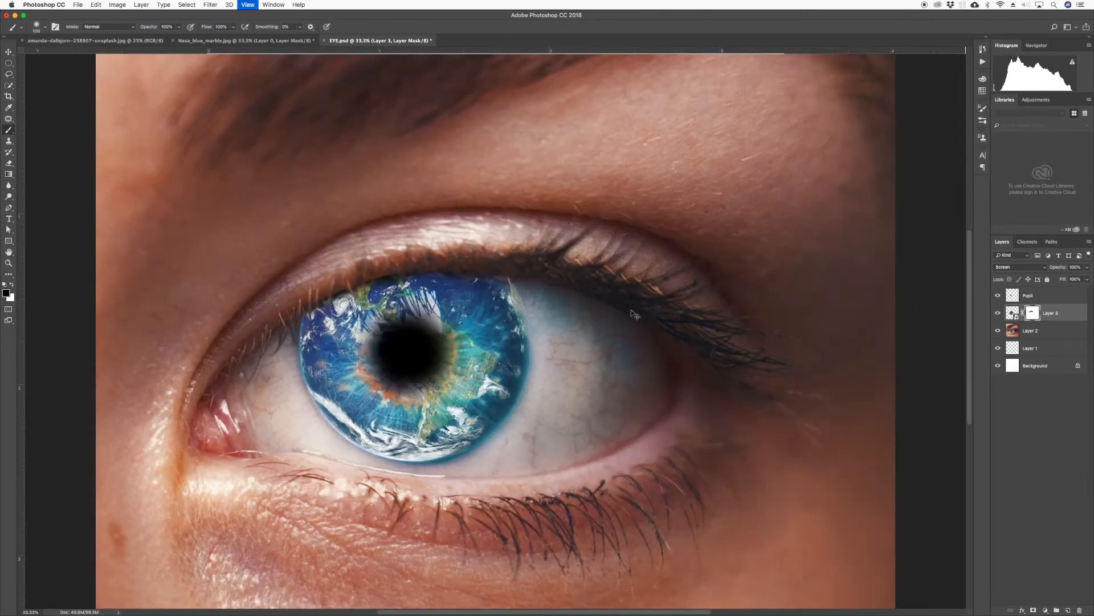
key(super+equal)
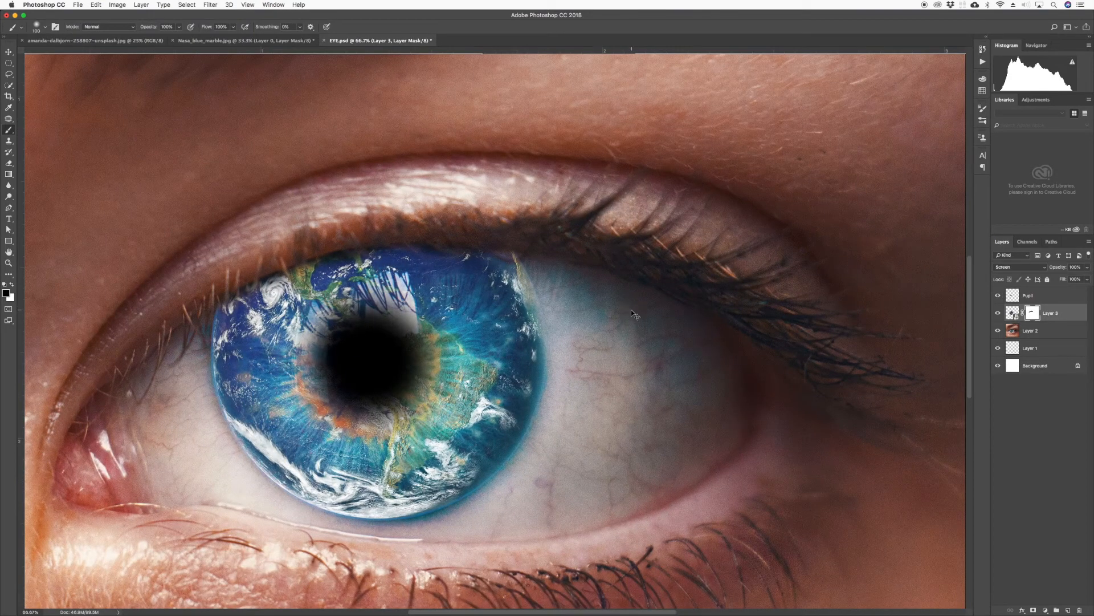
key(super+equal)
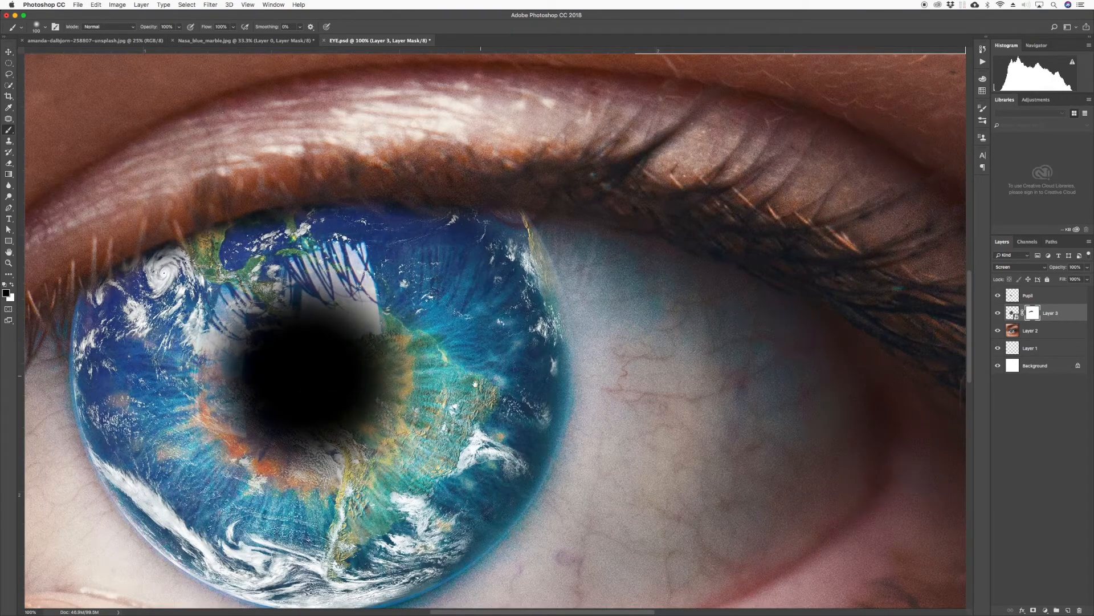
scroll(505, 530, left, 5)
scroll(505, 530, down, 3)
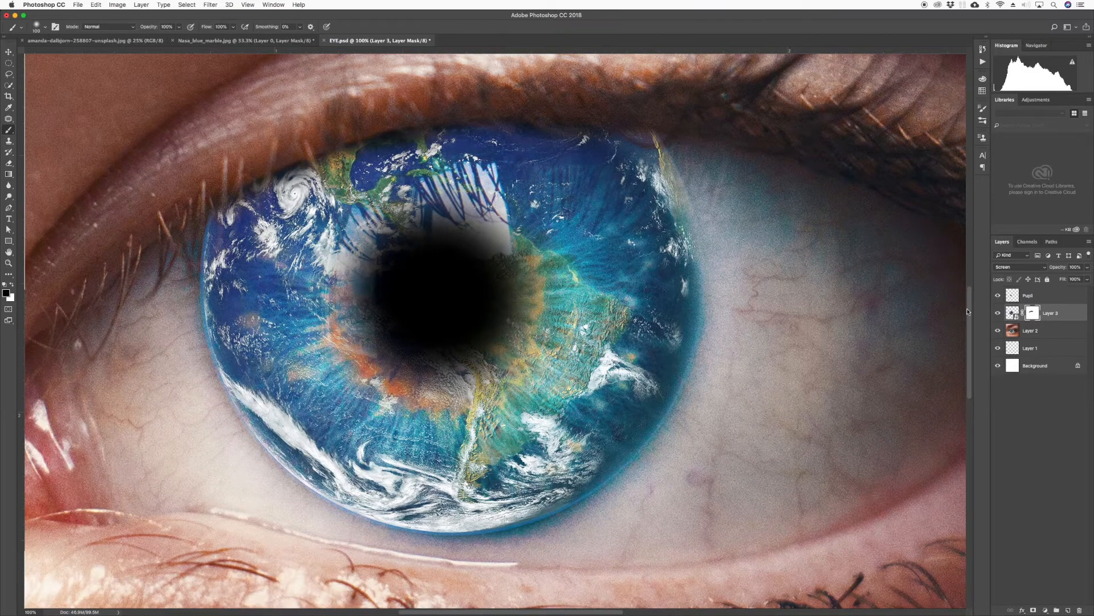
click(997, 313)
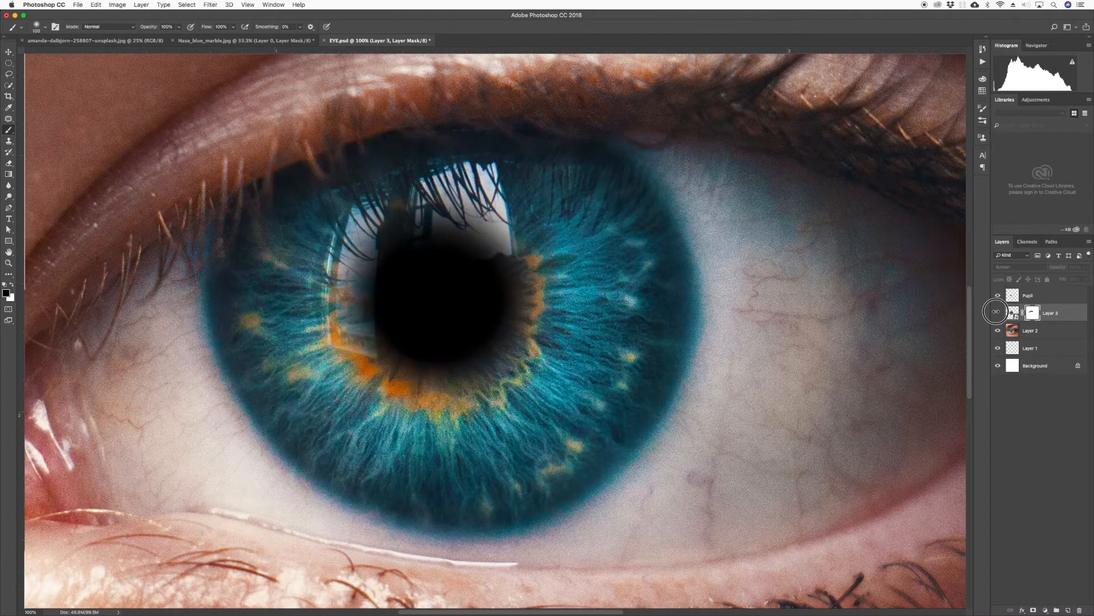
click(997, 313)
click(997, 313)
click(997, 313)
Rasterize the Earth smart object layer while keeping its layer mask.
click(1013, 313)
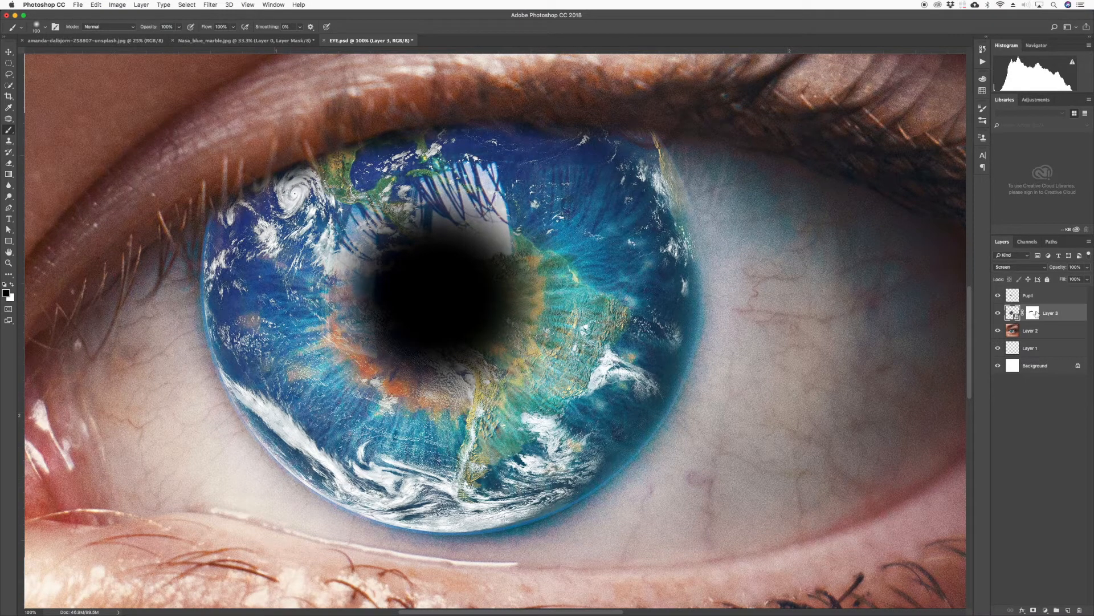
right_click(1063, 311)
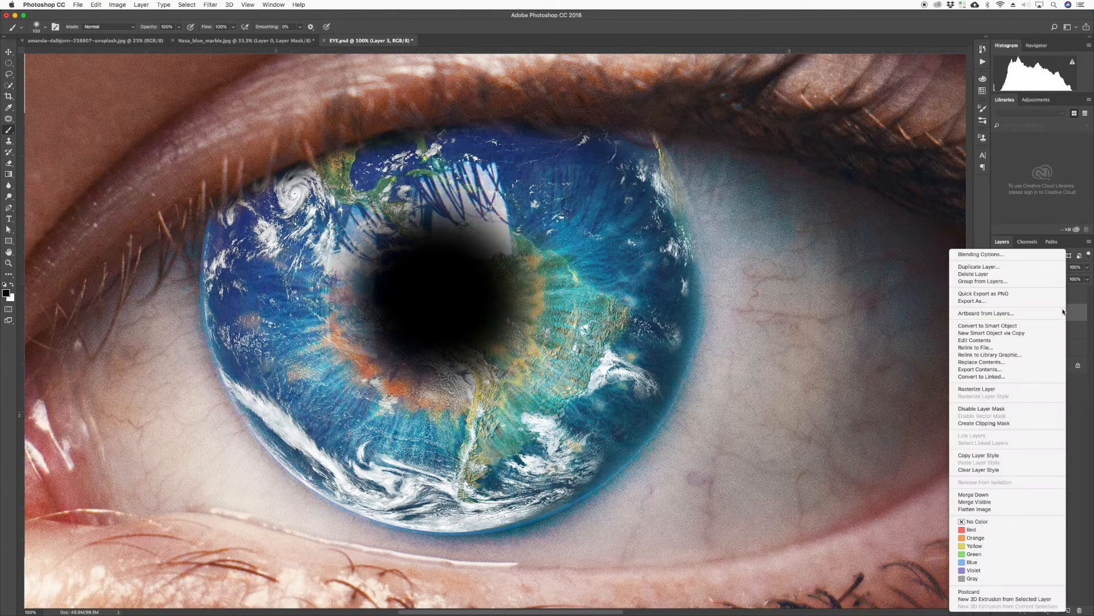
click(997, 390)
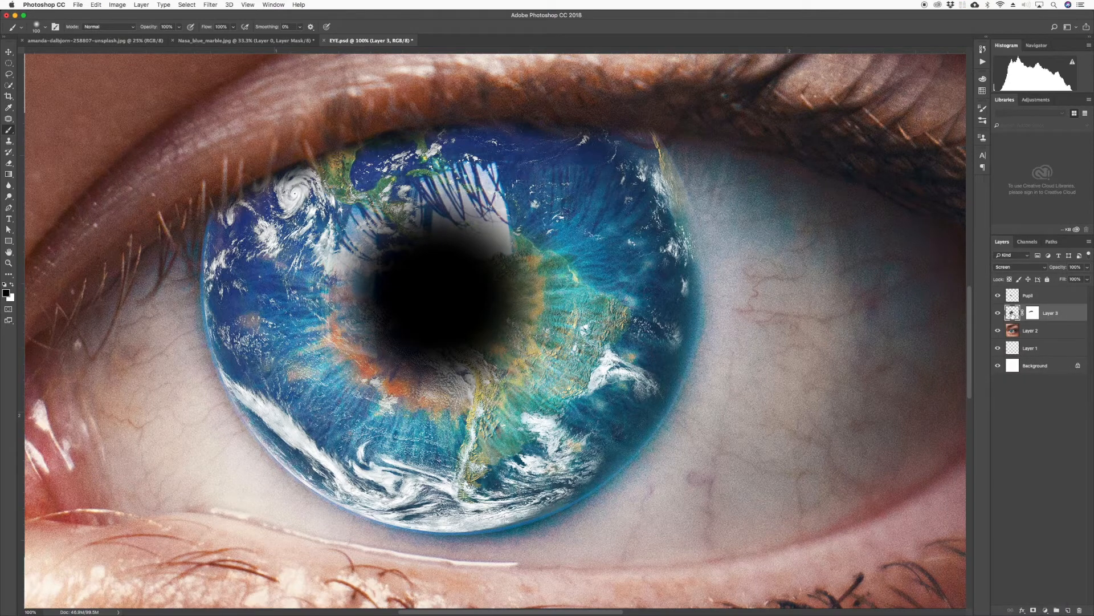
right_click(1071, 317)
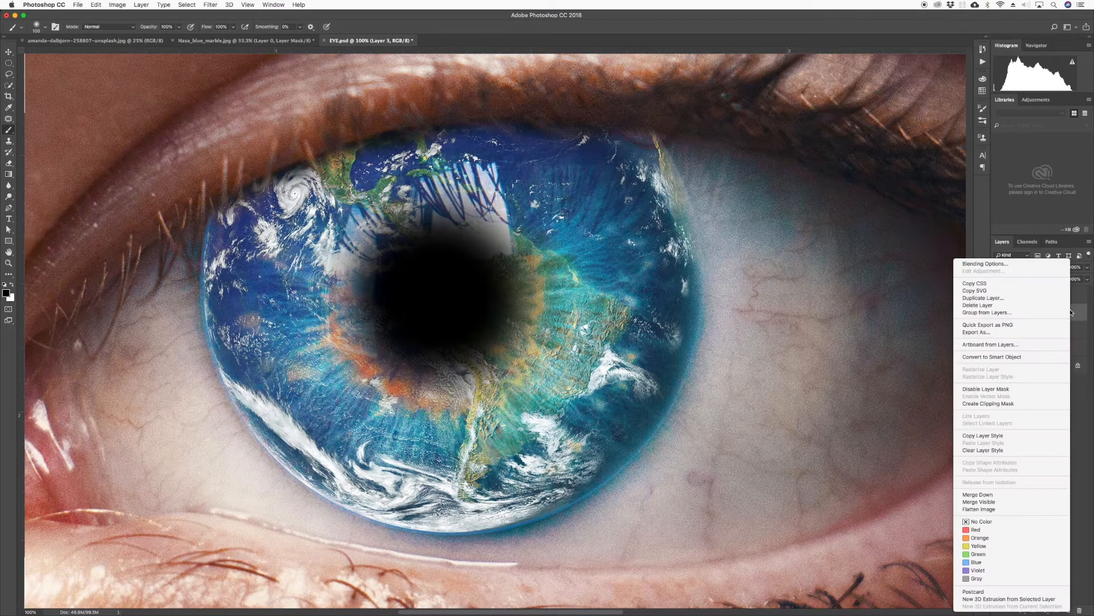
click(646, 354)
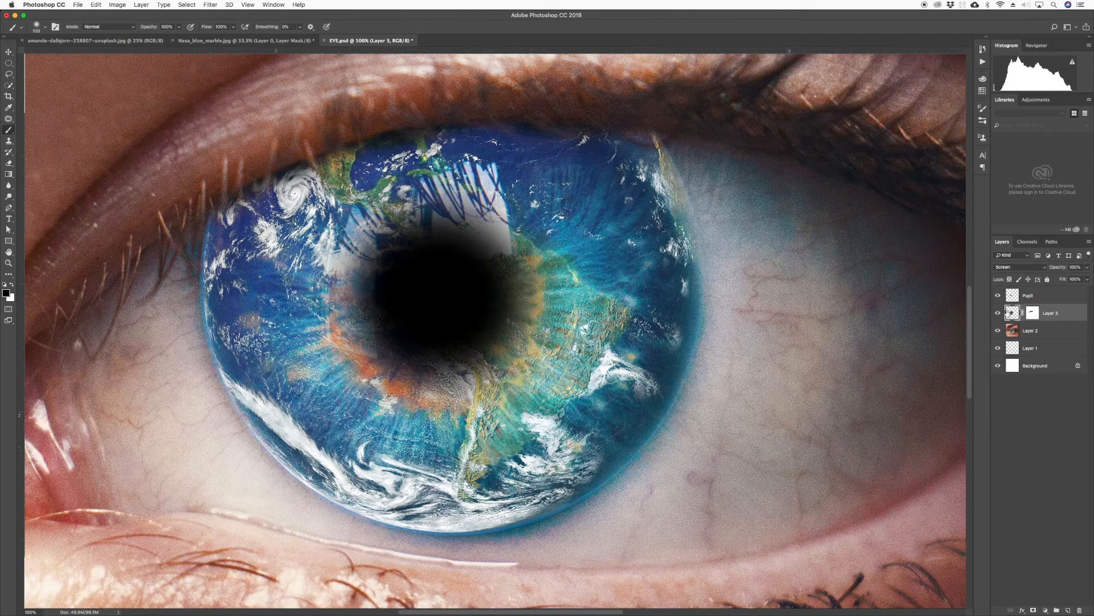
Soften the Earth's lower edge using the Blur tool with increased strength and a larger brush.
click(8, 186)
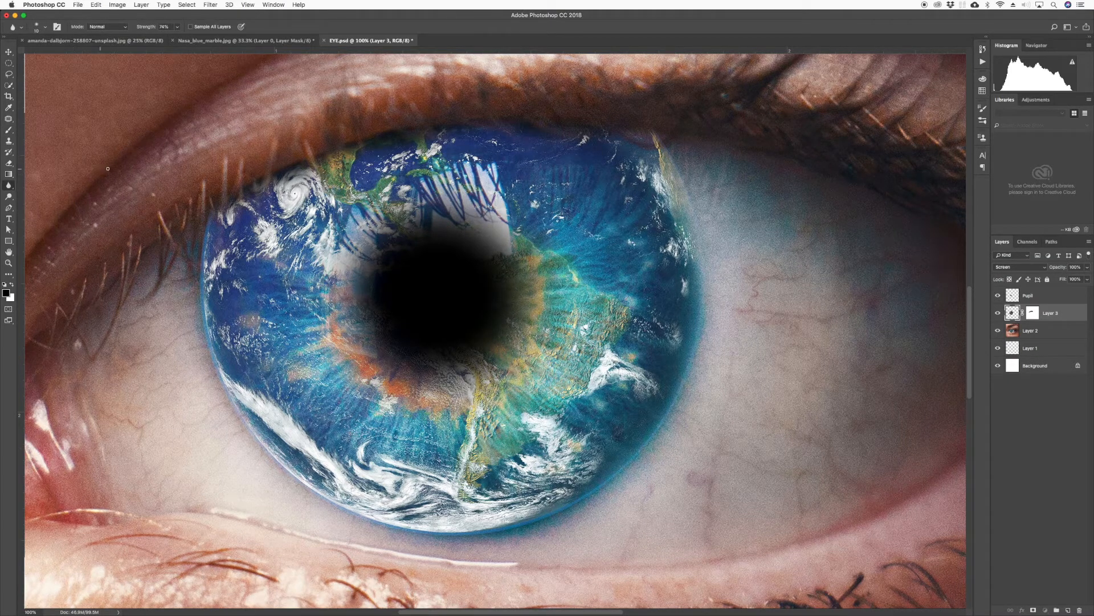
click(177, 27)
drag(177, 39, 182, 38)
key(bracketright)
key(super+plus)
scroll(654, 454, right, 7)
scroll(654, 455, down, 5)
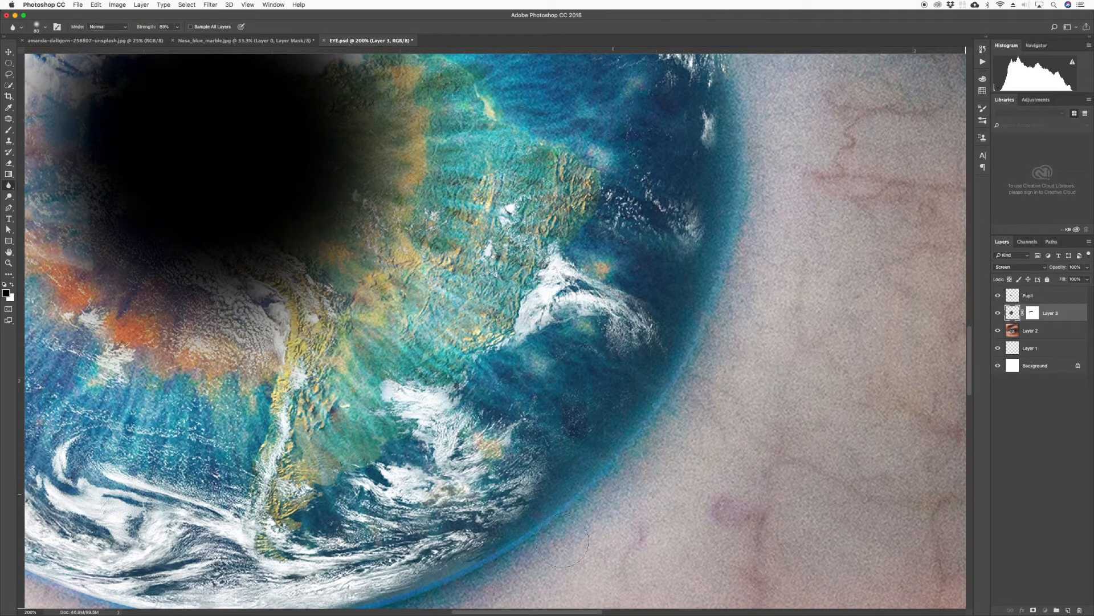
scroll(514, 544, down, 4)
scroll(514, 544, left, 4)
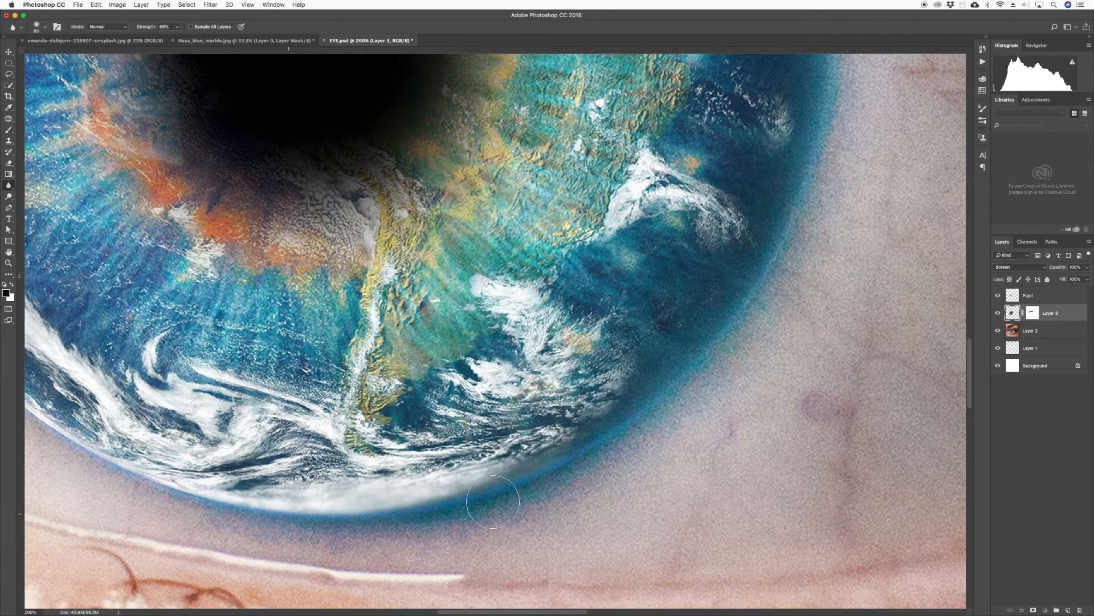
mouse_move(311, 513)
mouse_down()
mouse_move(606, 560)
mouse_move(330, 509)
mouse_move(489, 559)
mouse_move(311, 481)
mouse_move(263, 415)
mouse_move(346, 491)
mouse_up()
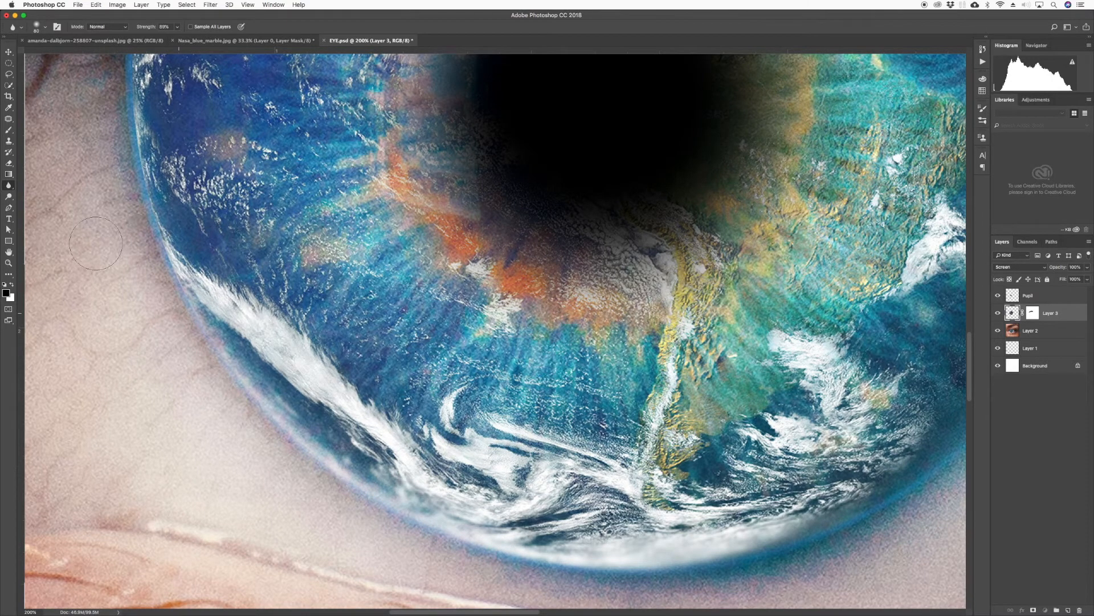
Blur the Earth's left edge from the lower curve up to the upper eyelid lashes.
drag(154, 296, 264, 427)
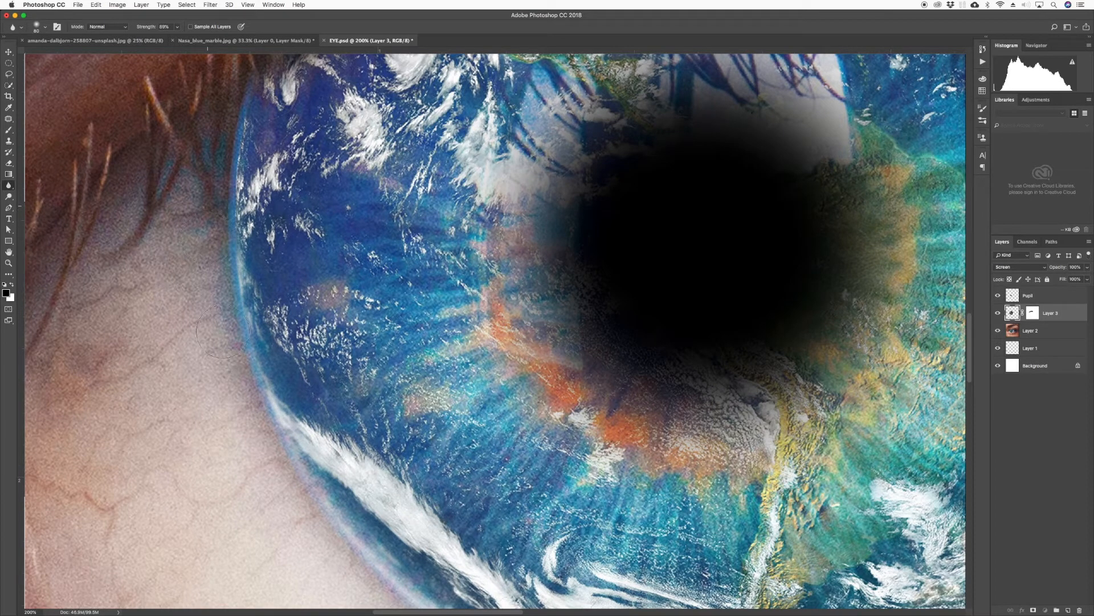
mouse_move(218, 204)
mouse_down()
mouse_move(220, 149)
mouse_move(231, 177)
mouse_move(225, 191)
mouse_move(231, 104)
mouse_move(245, 87)
mouse_move(203, 207)
mouse_move(212, 92)
mouse_up()
mouse_move(205, 153)
mouse_down()
mouse_move(238, 328)
mouse_move(267, 308)
mouse_up()
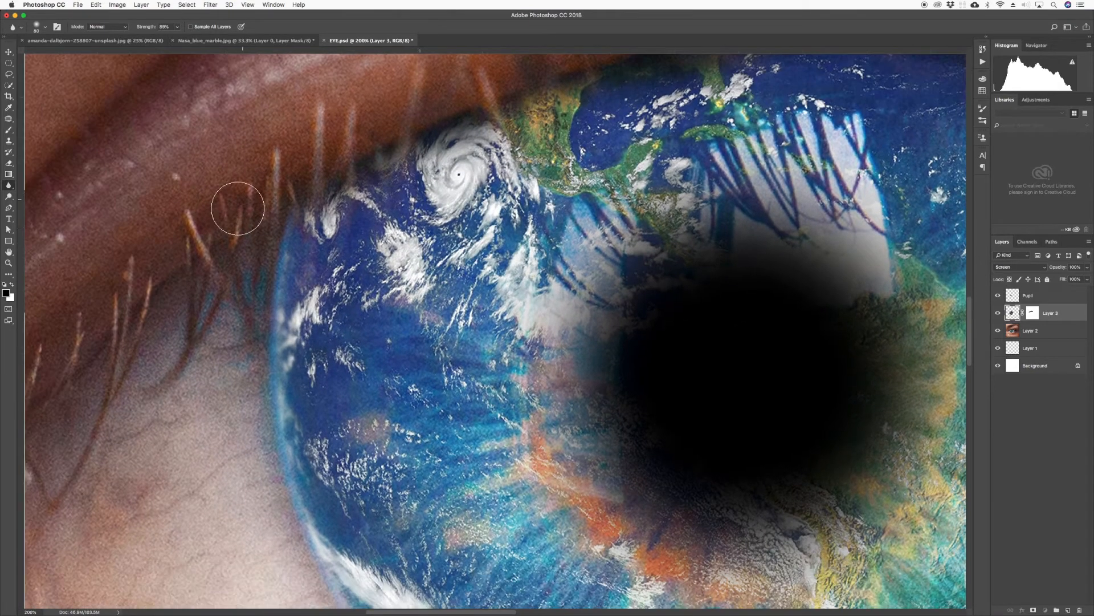
drag(265, 245, 279, 222)
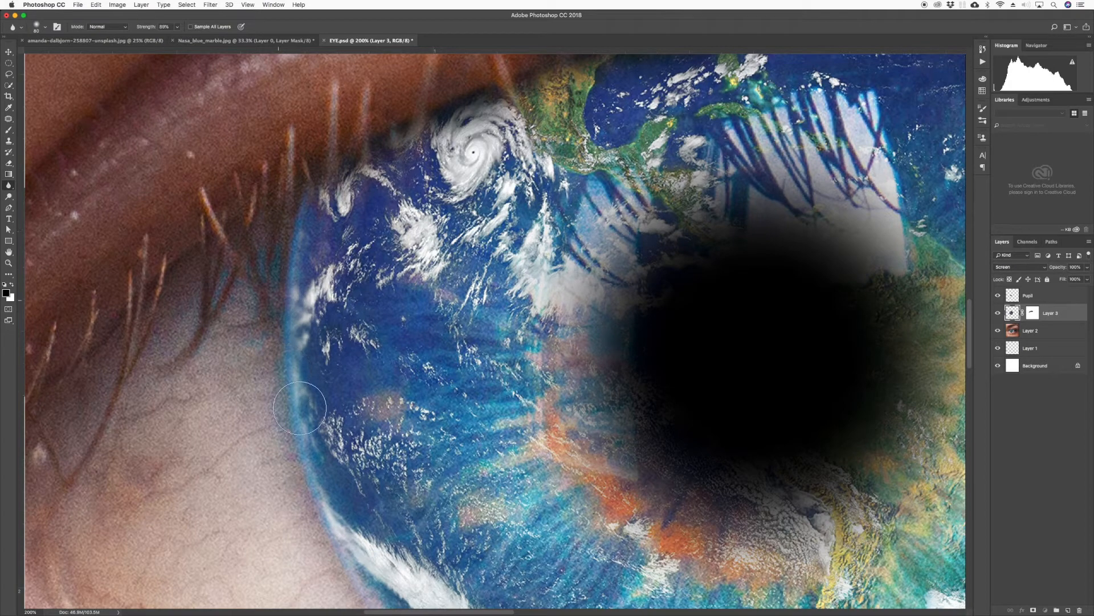
drag(308, 513, 268, 346)
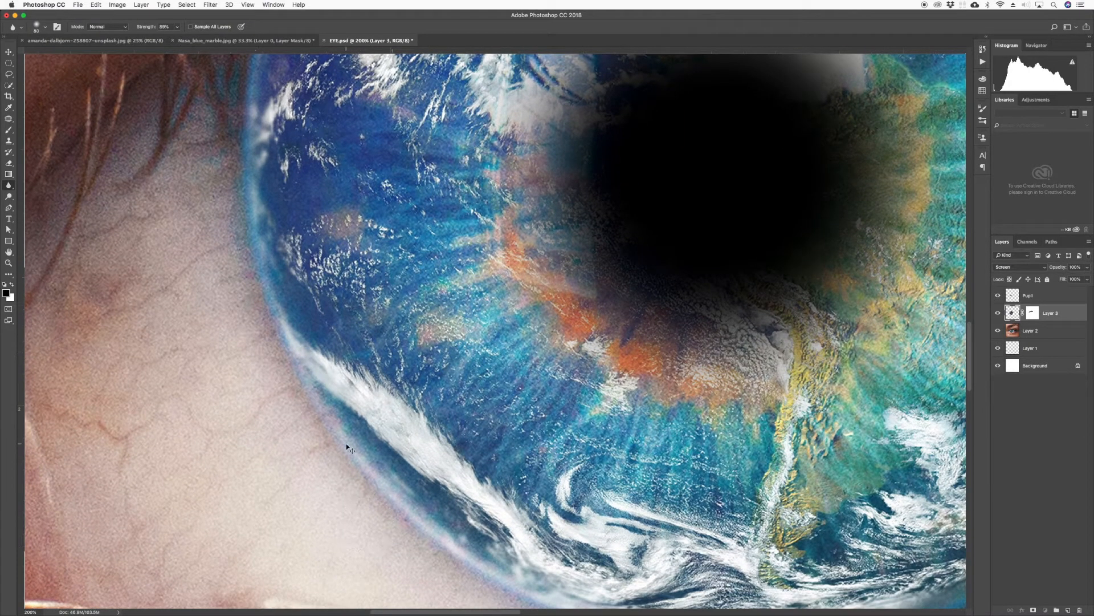
Check the blurred rim in the wider eye view and soften the Earth's lower-left edge further.
key(super+0)
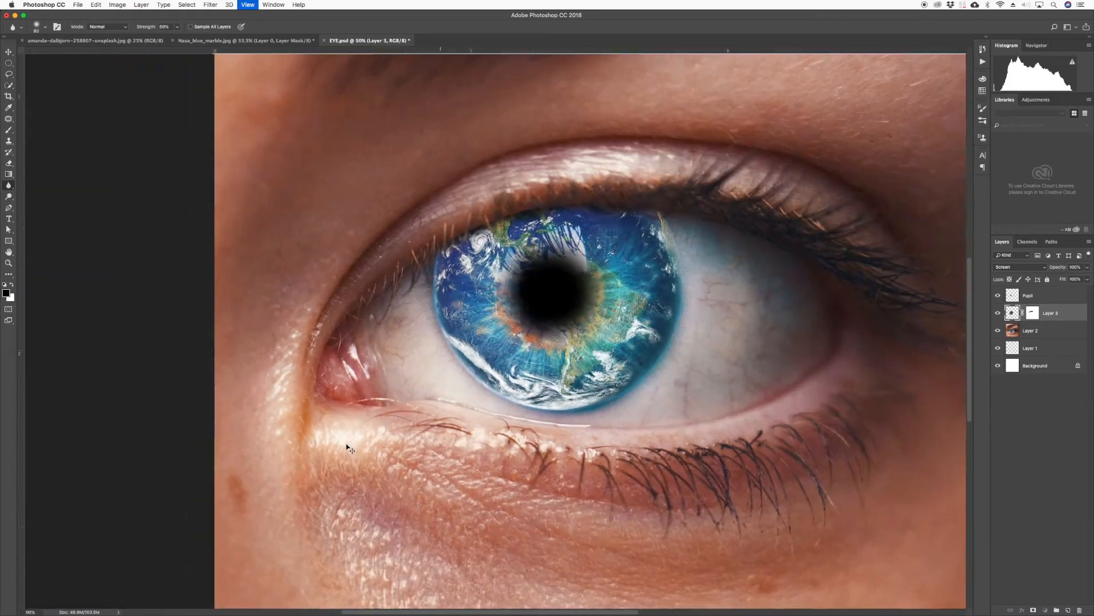
key(super+equal)
key(super+equal)
key(super+equal)
key(super+equal)
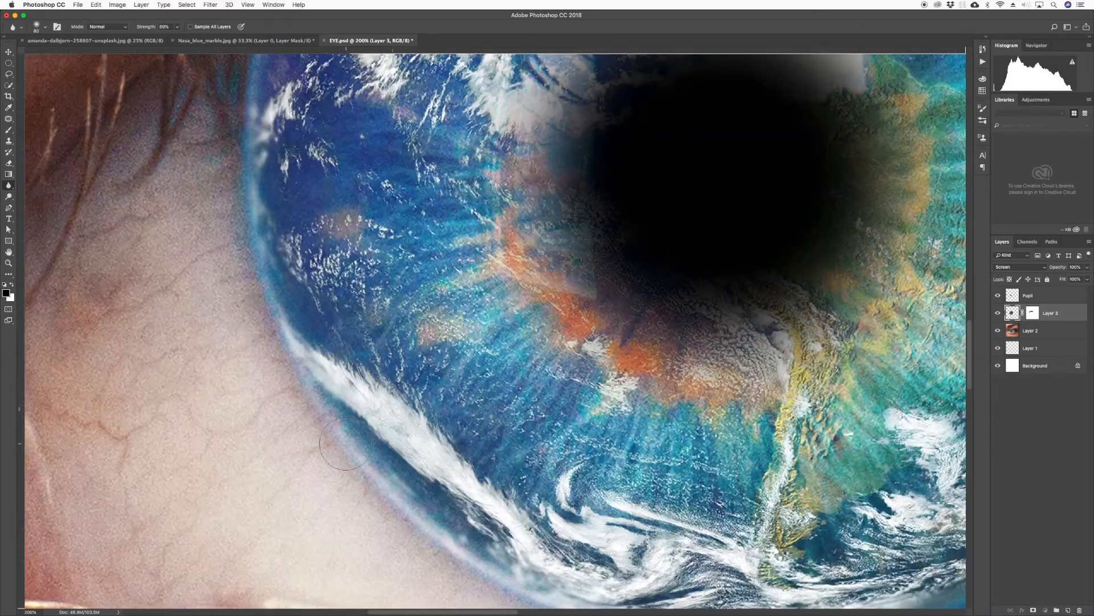
scroll(340, 426, down, 1)
scroll(340, 426, down, 3)
scroll(341, 426, right, 2)
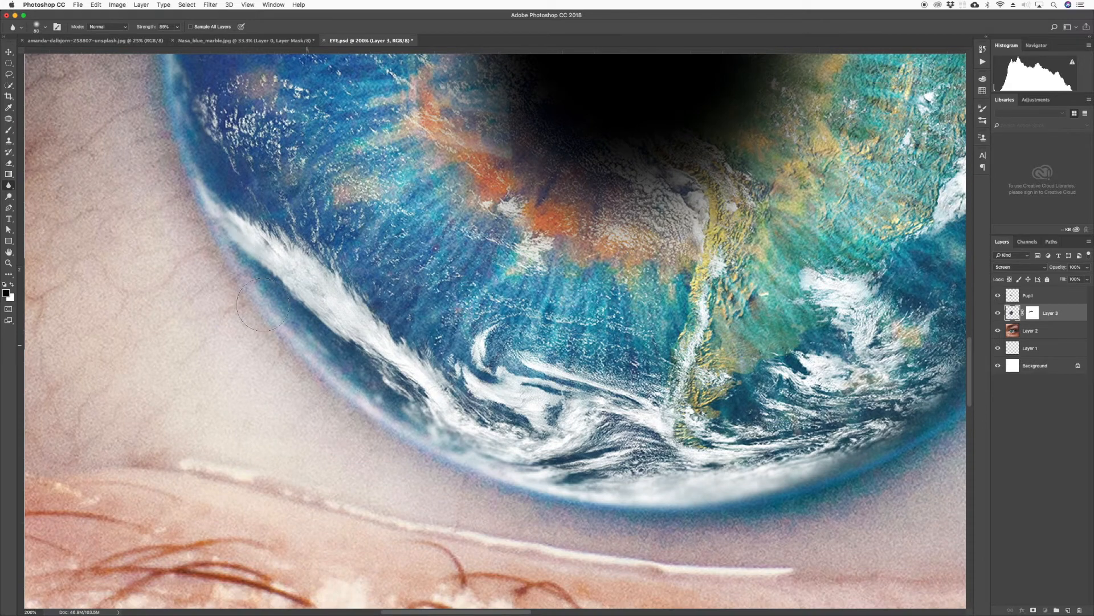
mouse_move(338, 377)
mouse_down()
mouse_move(541, 497)
mouse_move(368, 419)
mouse_move(543, 497)
mouse_move(725, 529)
mouse_move(298, 381)
mouse_move(343, 412)
mouse_up()
drag(550, 484, 168, 438)
drag(329, 456, 406, 464)
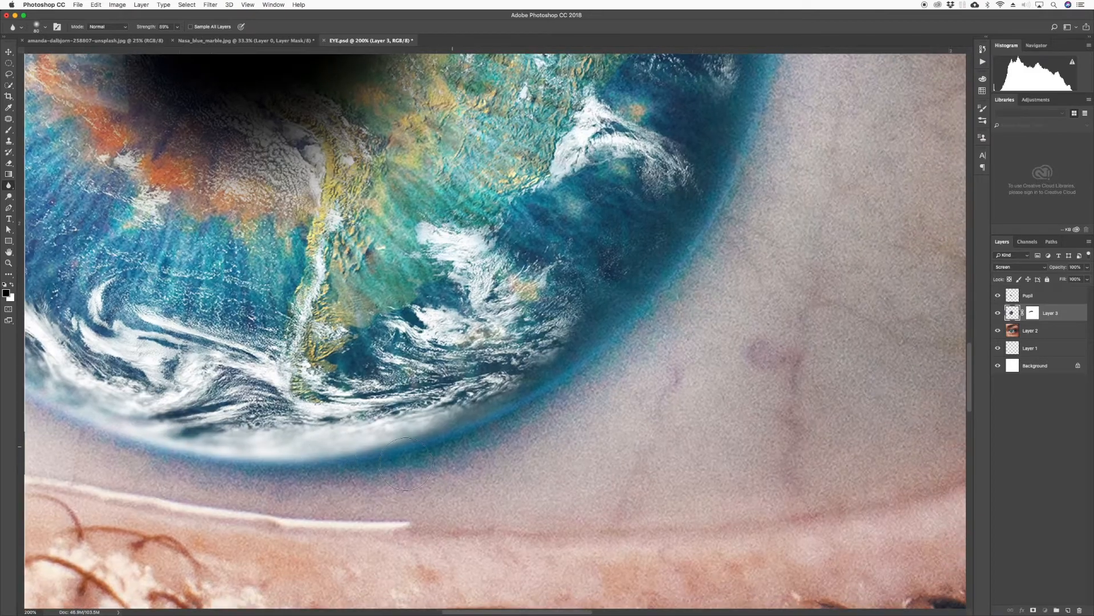
Blur the Earth's right edge from the lower curve up to the upper eyelid.
drag(590, 403, 465, 475)
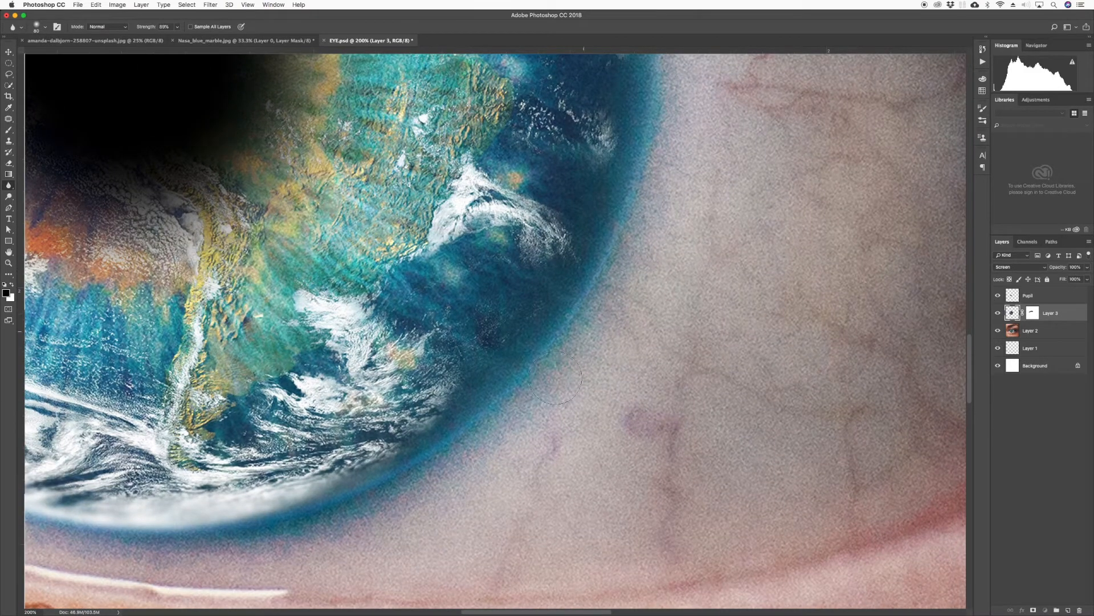
drag(622, 264, 567, 422)
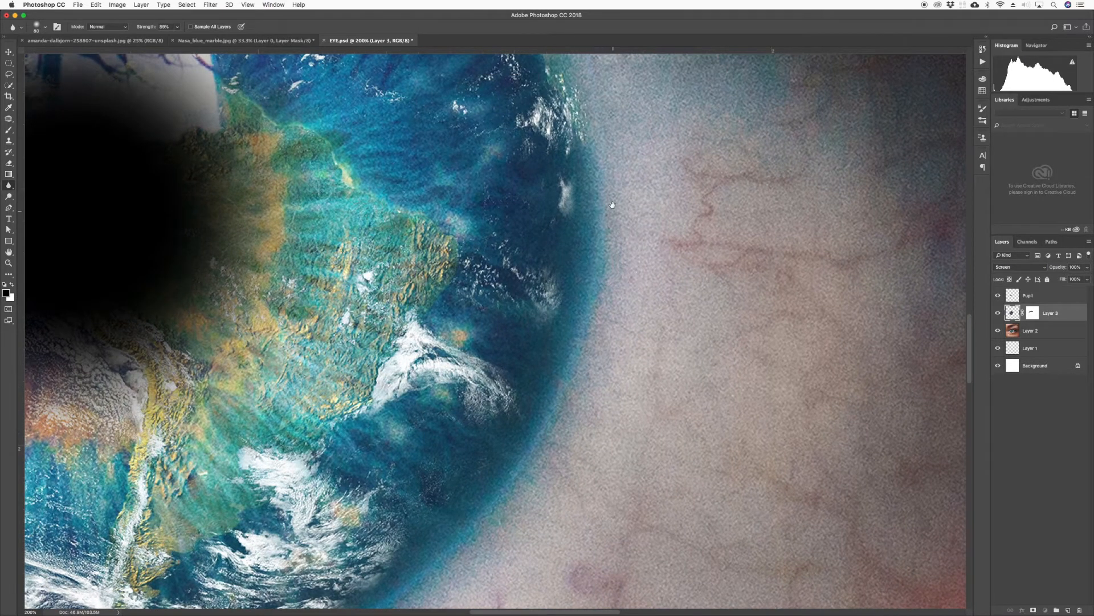
drag(612, 205, 629, 404)
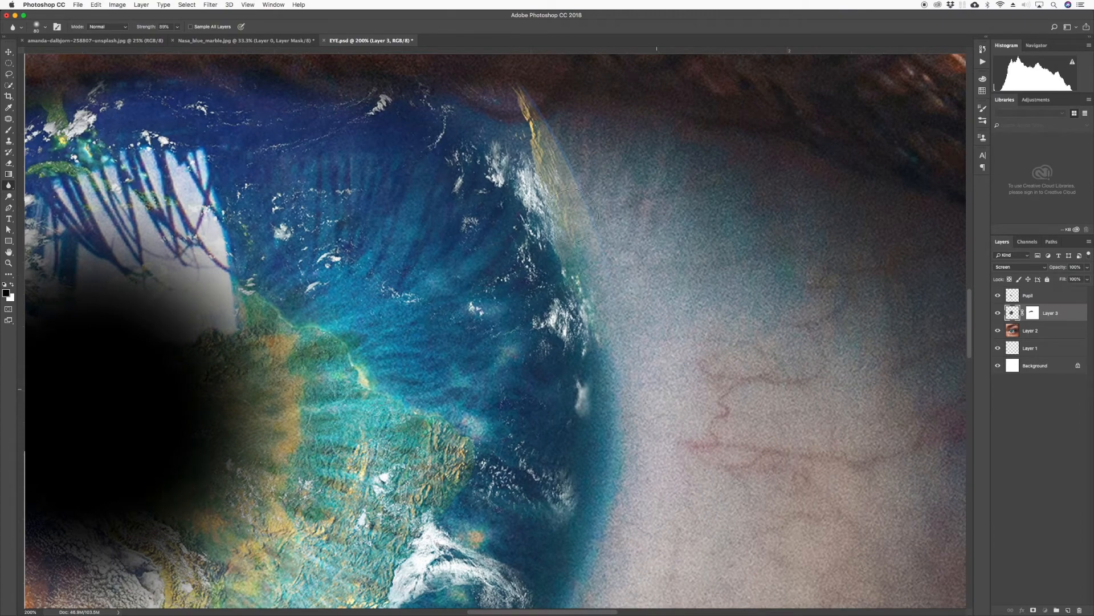
mouse_move(574, 215)
mouse_down()
mouse_move(646, 386)
mouse_move(624, 234)
mouse_up()
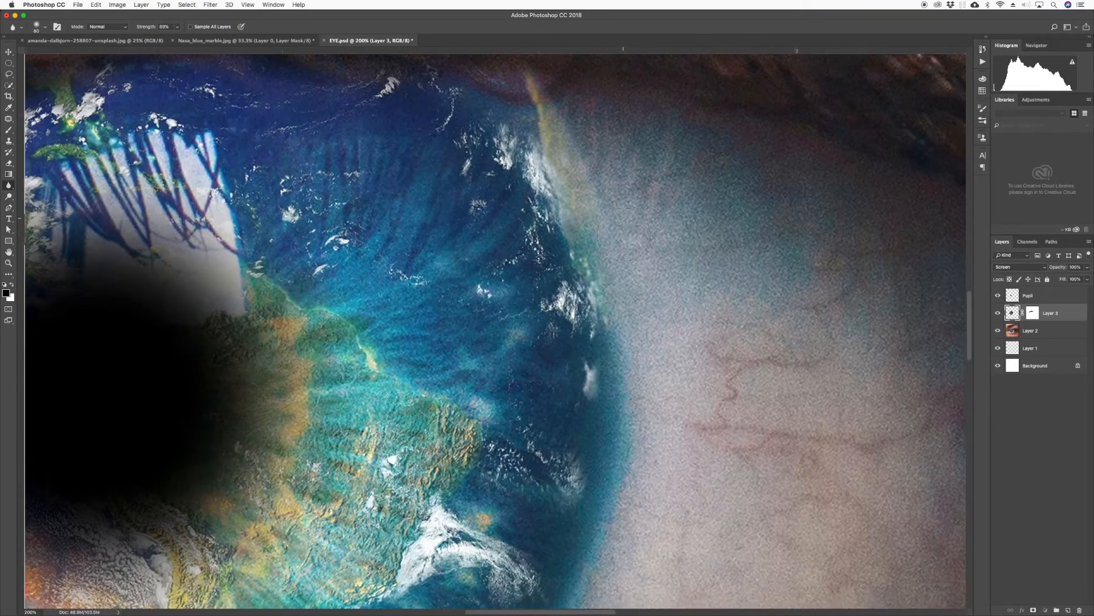
drag(632, 484, 617, 241)
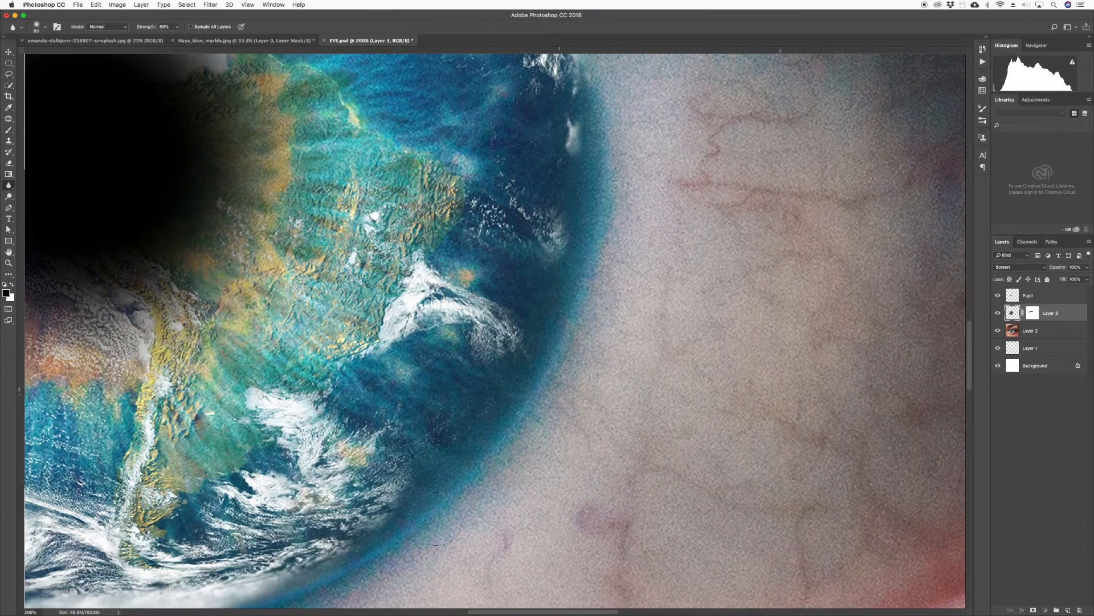
Touch up the blur along the Earth's lower-right and bottom edges, and review the whole composite.
drag(427, 544, 515, 451)
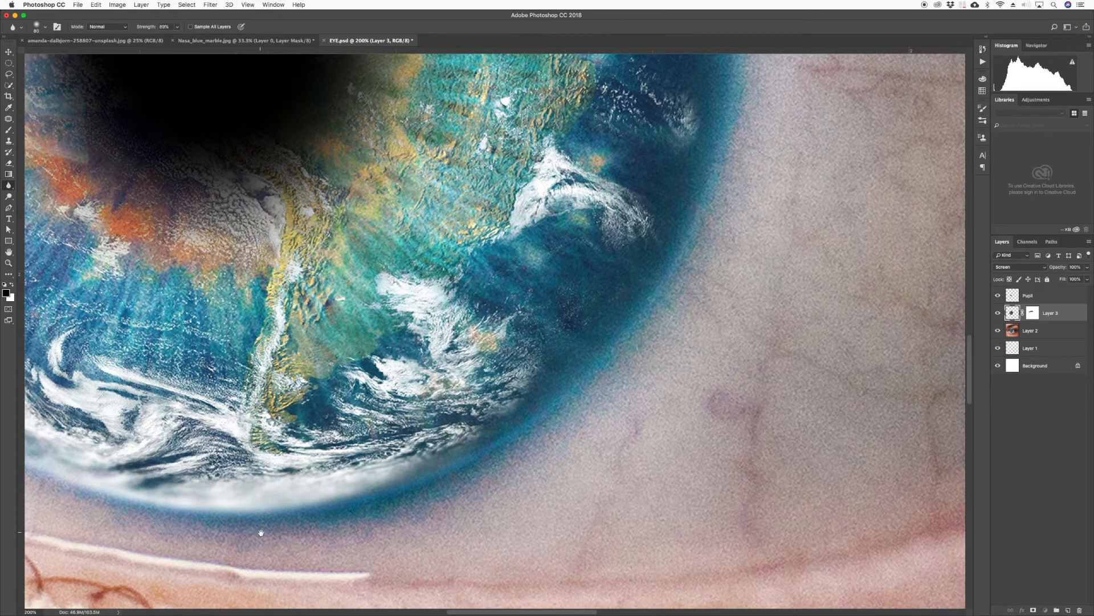
drag(261, 532, 482, 551)
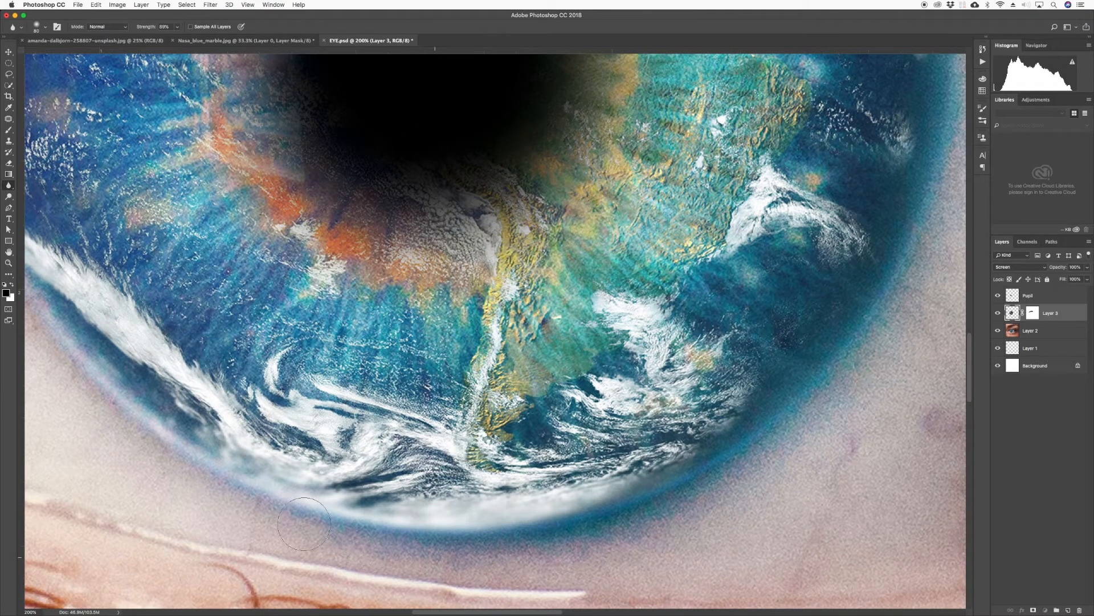
mouse_move(304, 524)
mouse_down()
mouse_move(406, 535)
mouse_move(190, 484)
mouse_move(376, 534)
mouse_move(204, 459)
mouse_move(404, 521)
mouse_up()
key(super+minus)
key(super+minus)
key(super+minus)
key(super+minus)
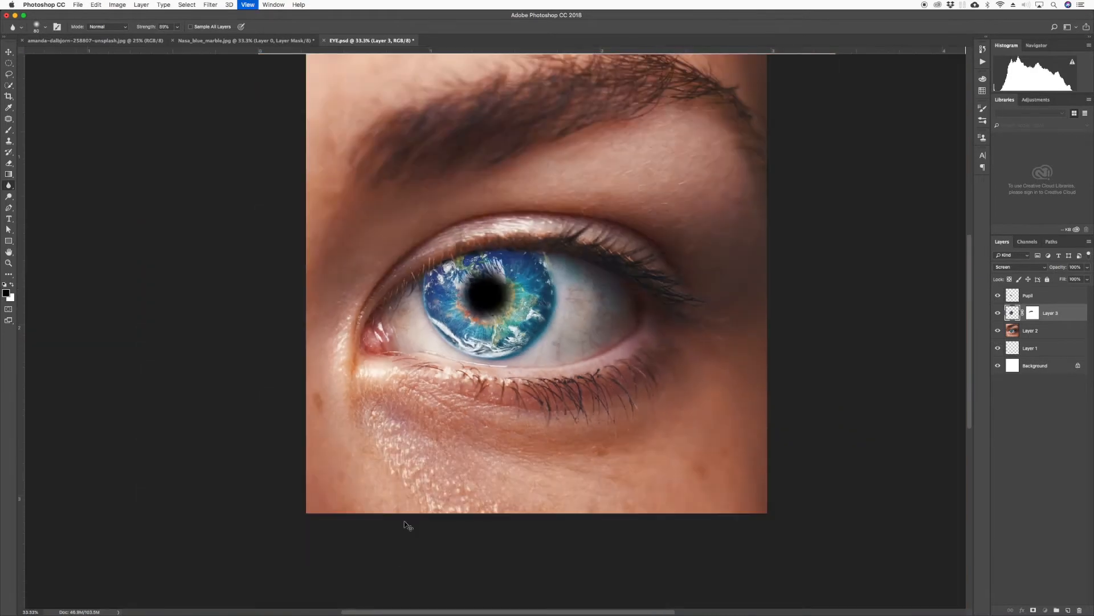
key(super+minus)
key(super+minus)
key(super+minus)
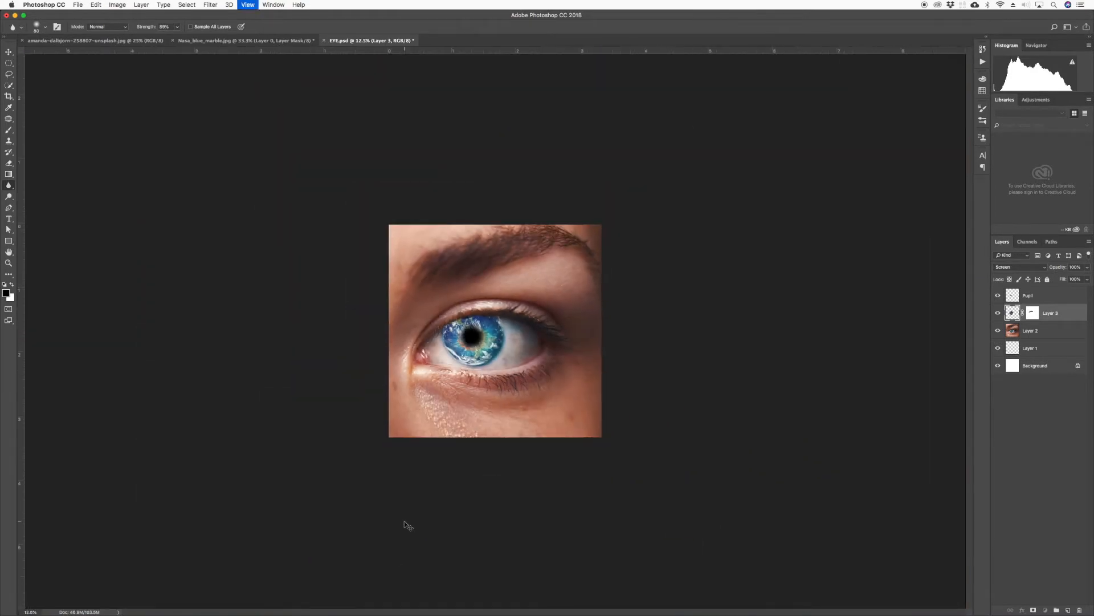
Examine how the Earth iris blends into the whole photo and into the eye in a closer view.
key(super+minus)
key(super+minus)
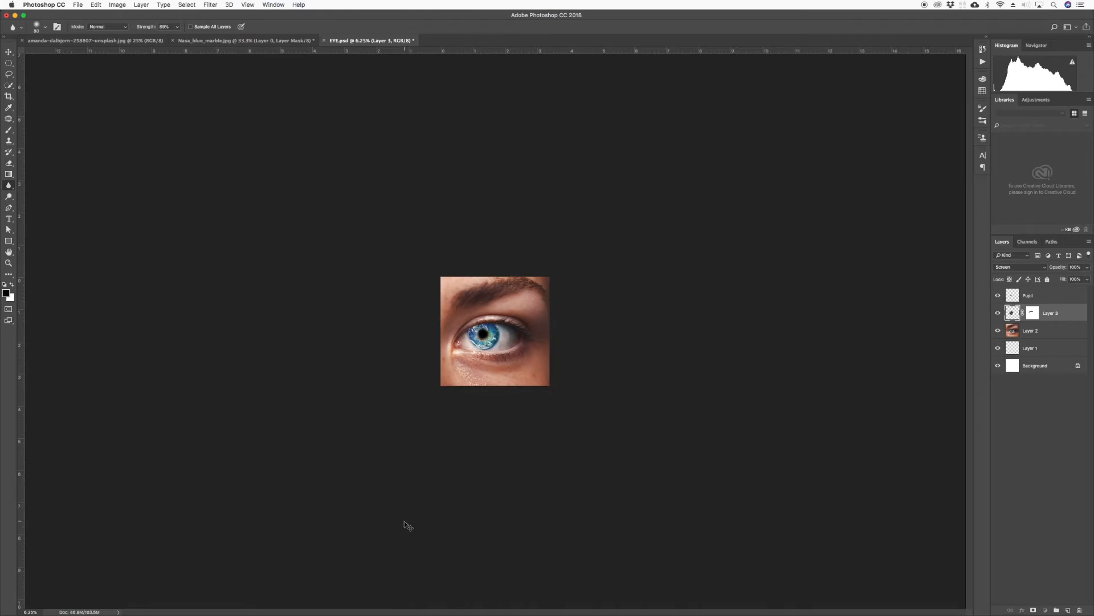
key(super+plus)
key(super+plus)
key(super+plus)
key(super+plus)
key(super+plus)
key(super+plus)
key(super+plus)
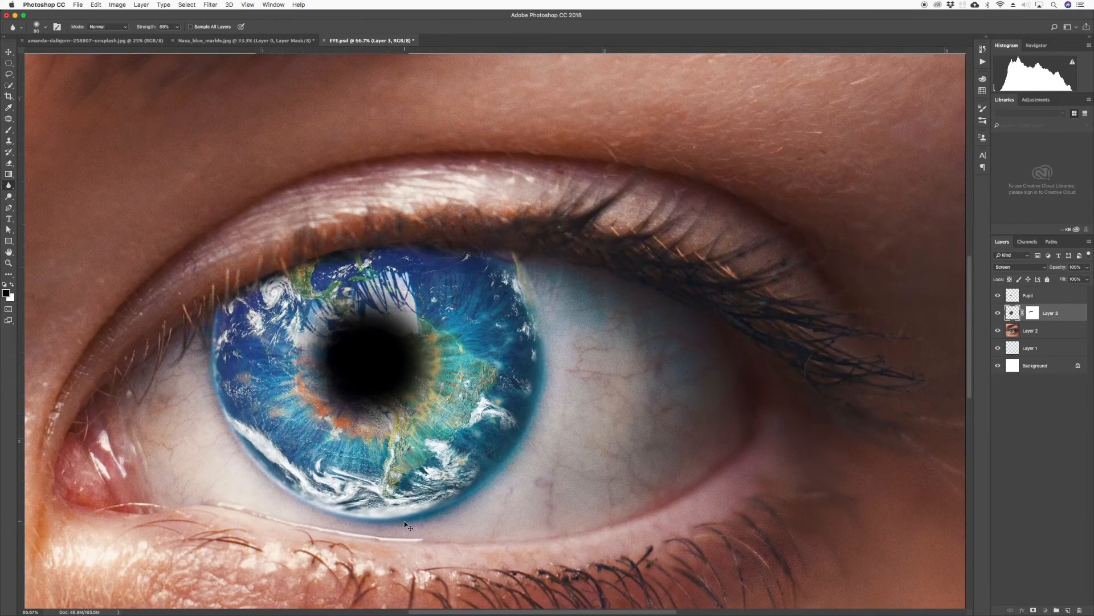
click(8, 52)
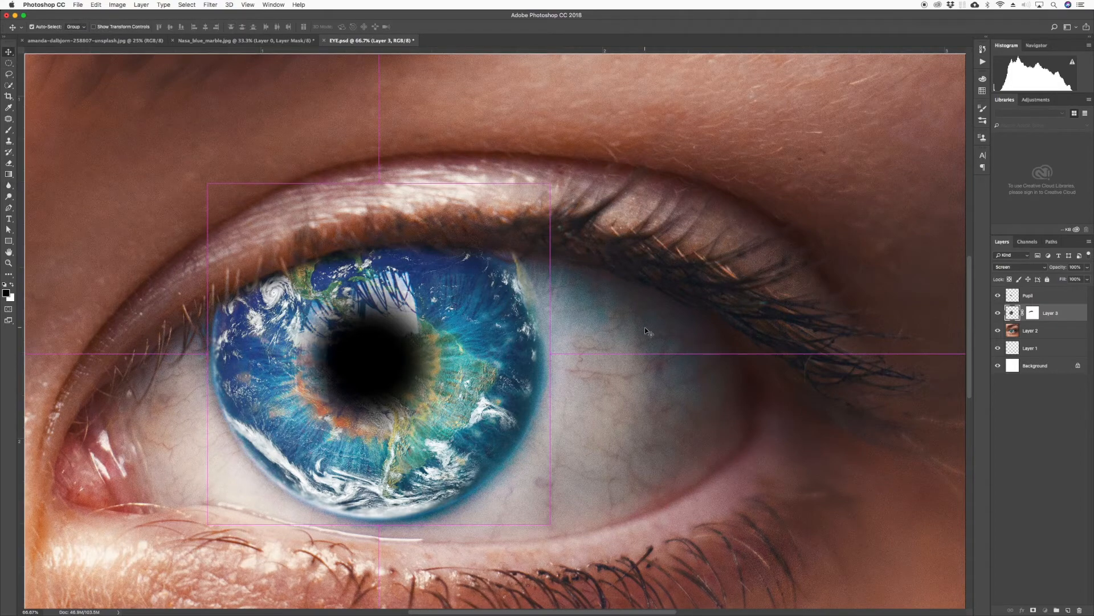
Inspect the Earth's edges, lashes and pupil at 100% across the whole eye.
key(super+1)
scroll(648, 332, right, 5)
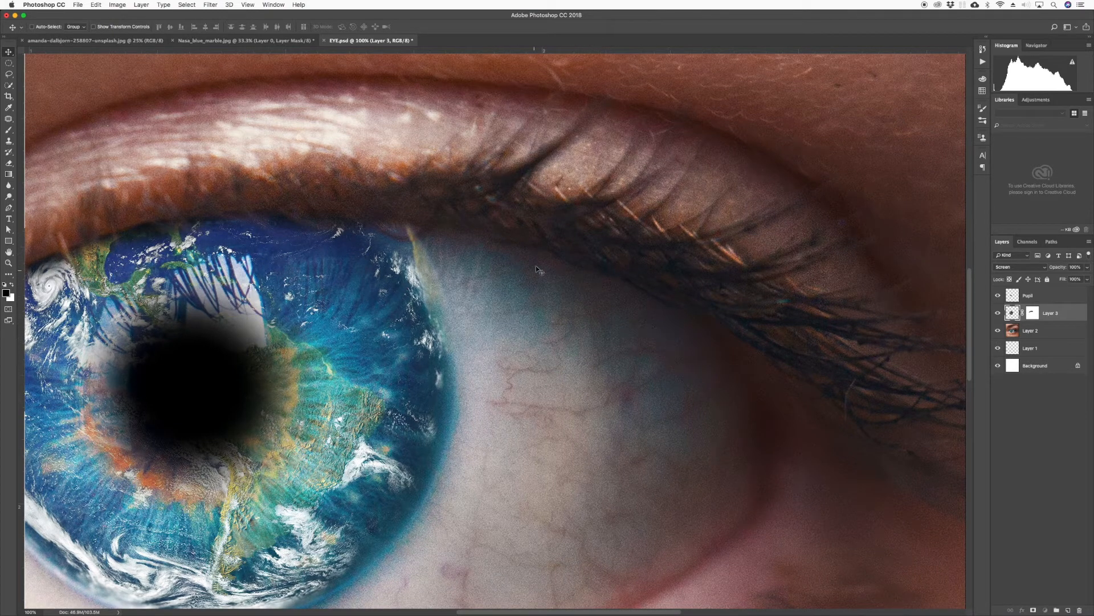
scroll(663, 311, left, 2)
scroll(662, 310, left, 10)
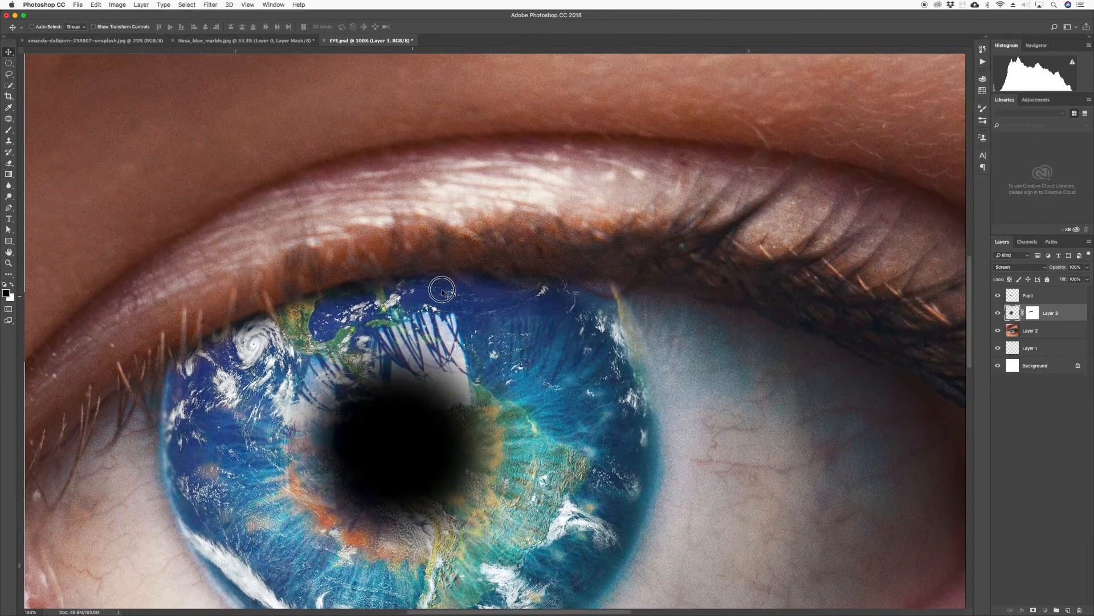
scroll(295, 345, left, 6)
scroll(295, 345, down, 3)
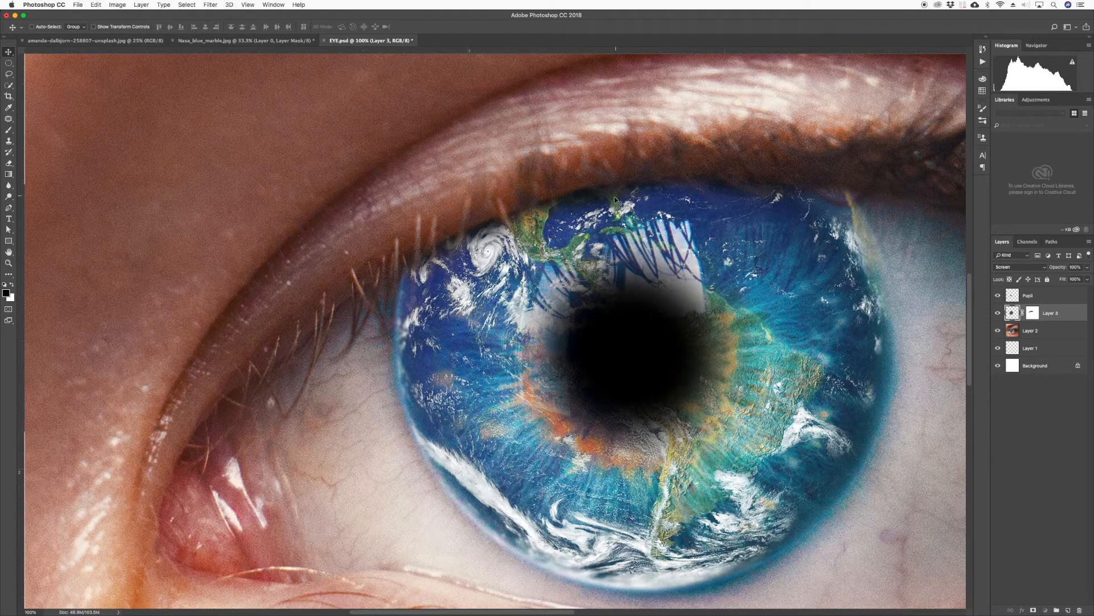
scroll(601, 207, right, 2)
scroll(600, 206, up, 1)
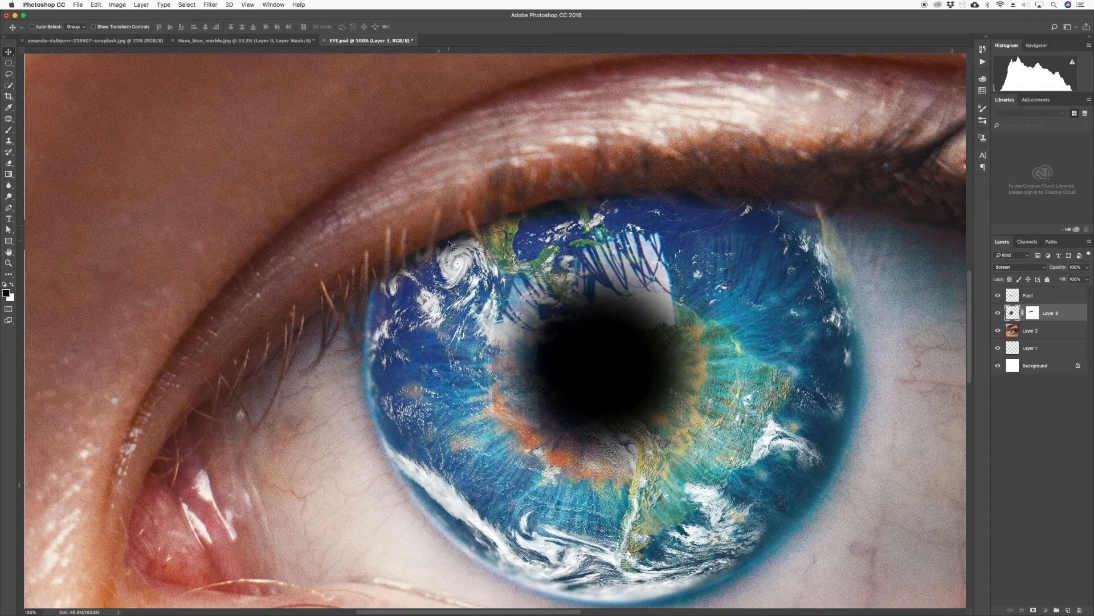
scroll(554, 243, right, 5)
scroll(555, 242, up, 1)
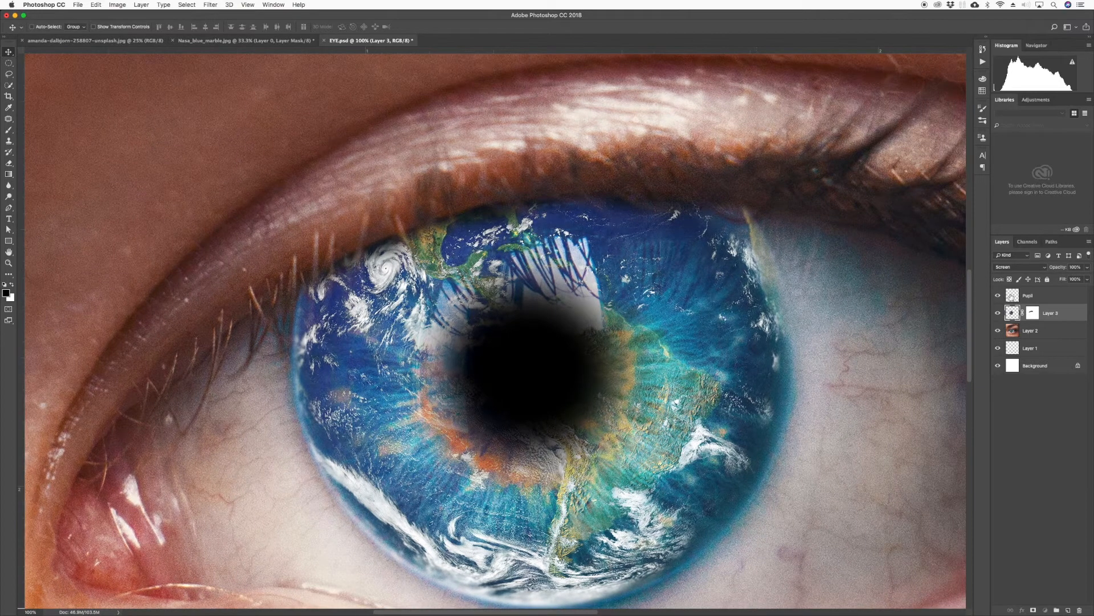
click(1072, 295)
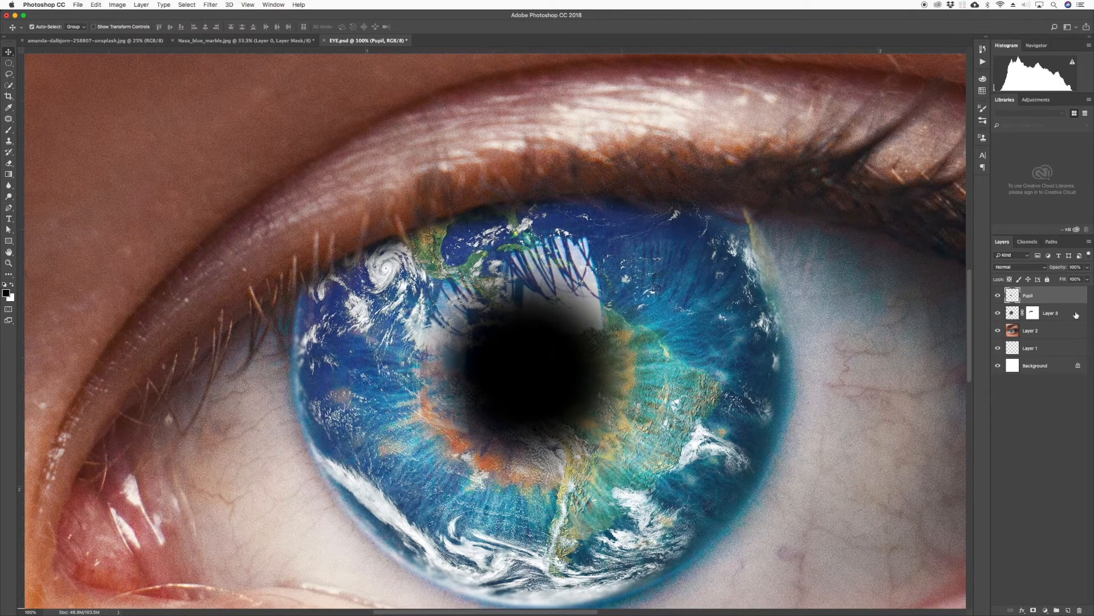
key(super+shift+n)
key(Return)
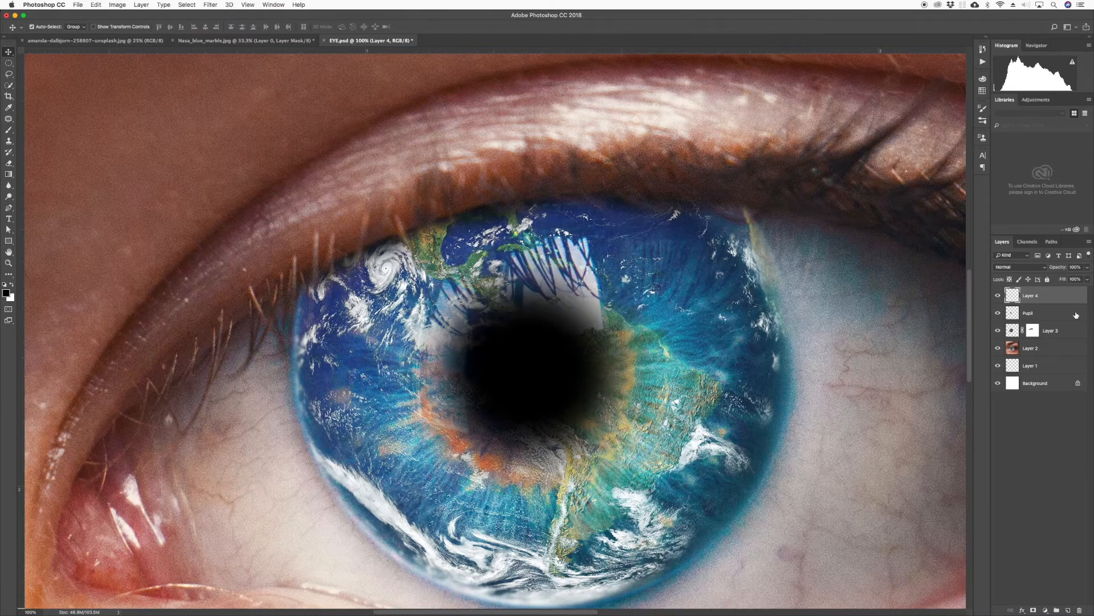
key(super+minus)
key(super+minus)
key(super+minus)
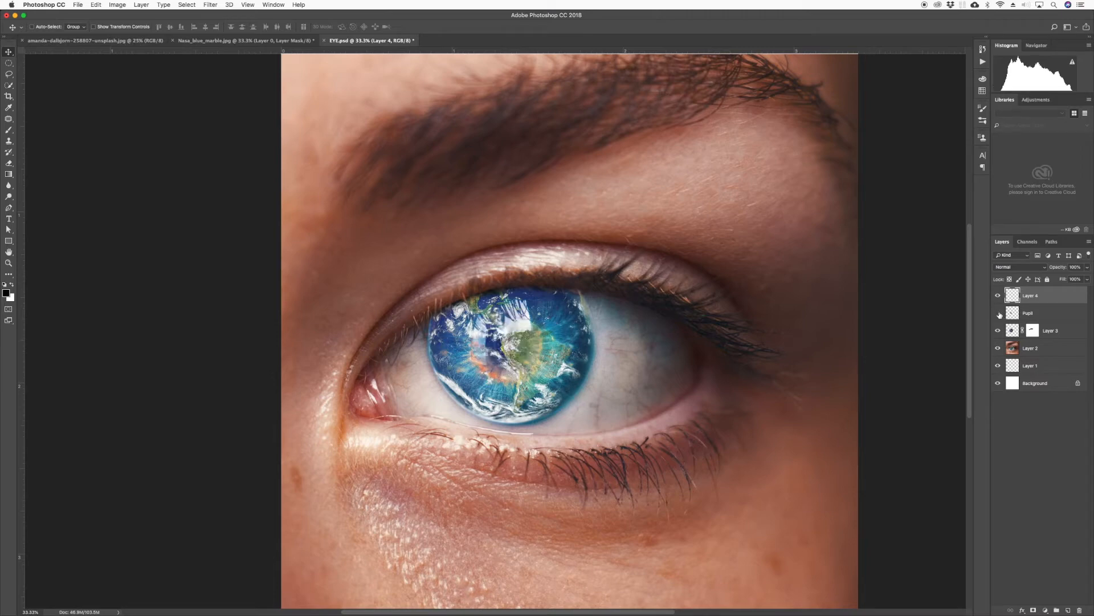
click(998, 313)
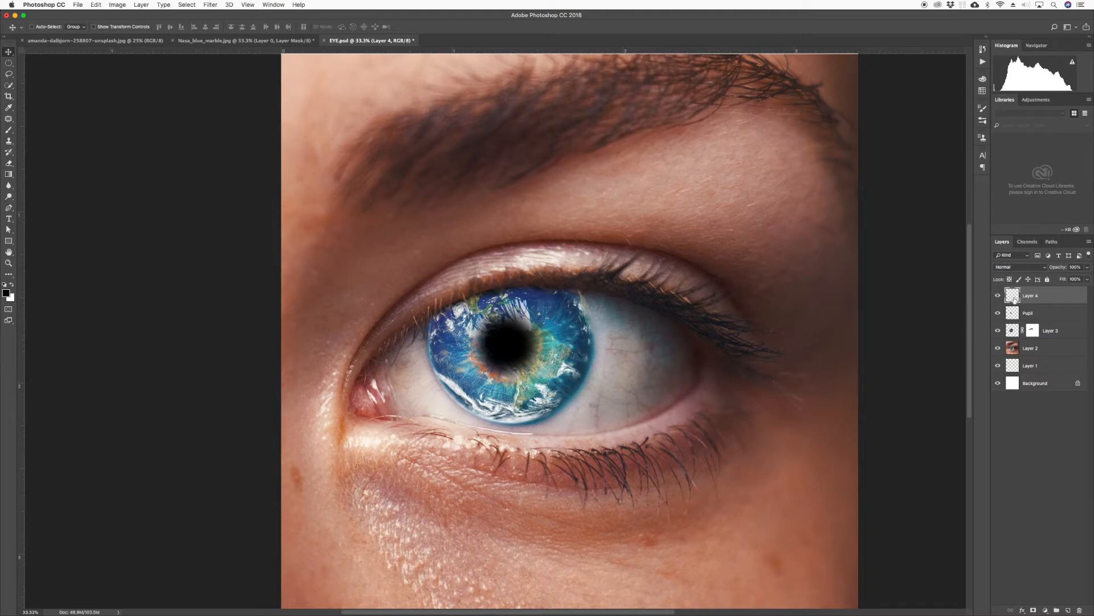
key(super+z)
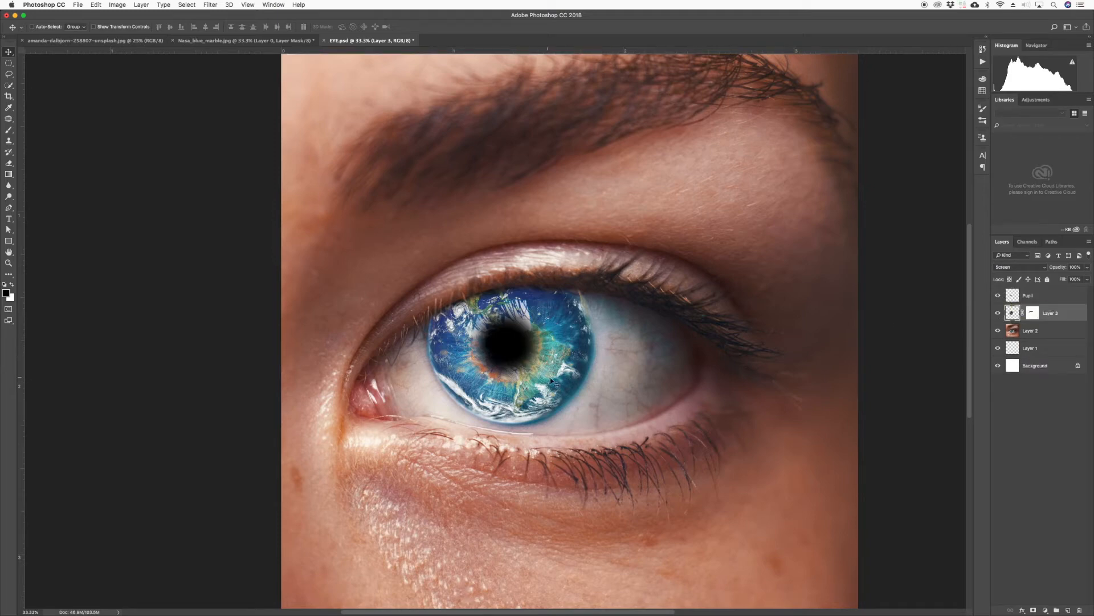
Compare the eye with and without the Earth by toggling the visibility of Layer 3.
click(998, 313)
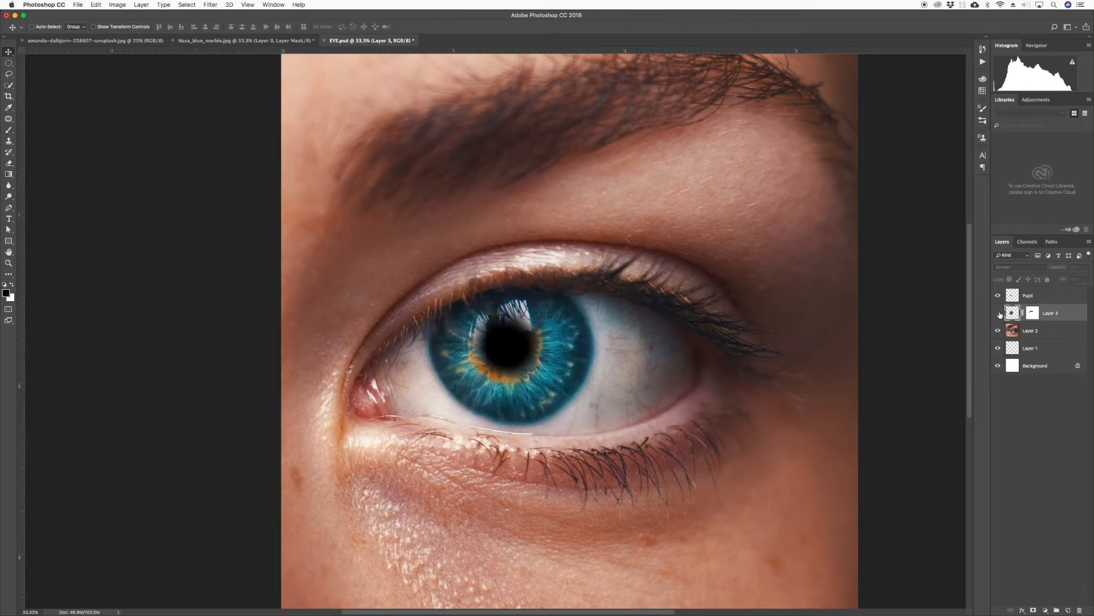
click(998, 313)
click(998, 313)
click(998, 313)
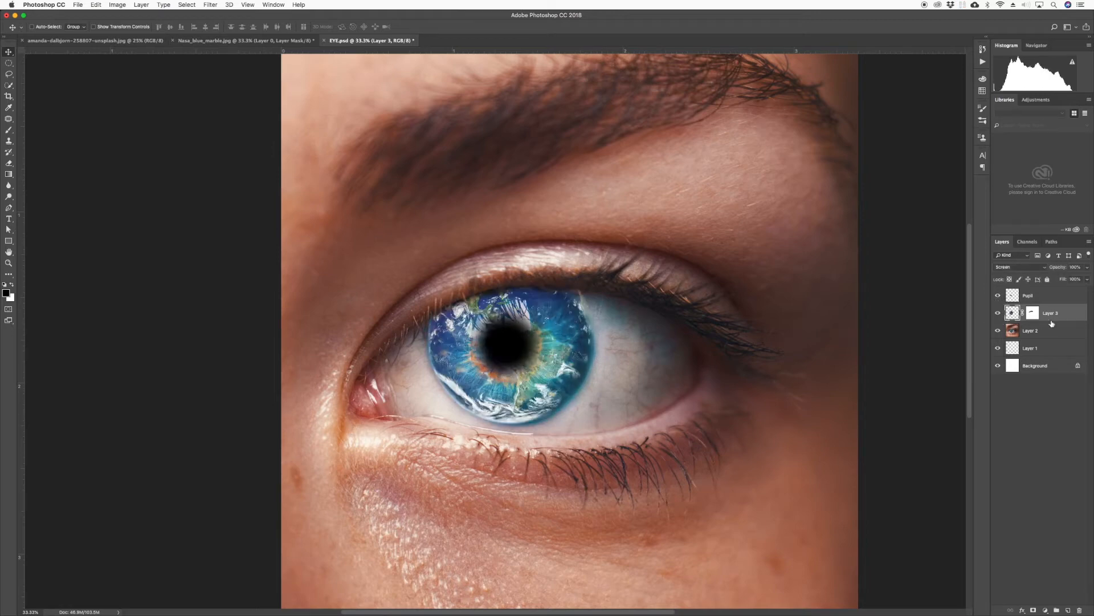
click(998, 313)
click(998, 313)
click(997, 313)
click(997, 313)
Add a new layer named Shadow above Layer 3 and clip it to that layer.
key(super+shift+n)
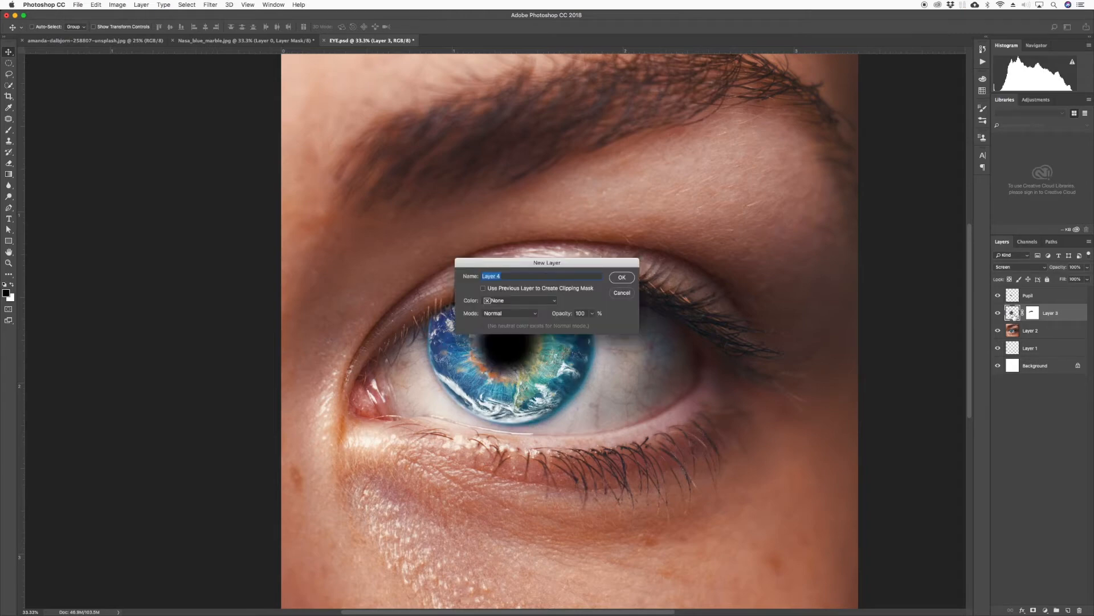
text(S)
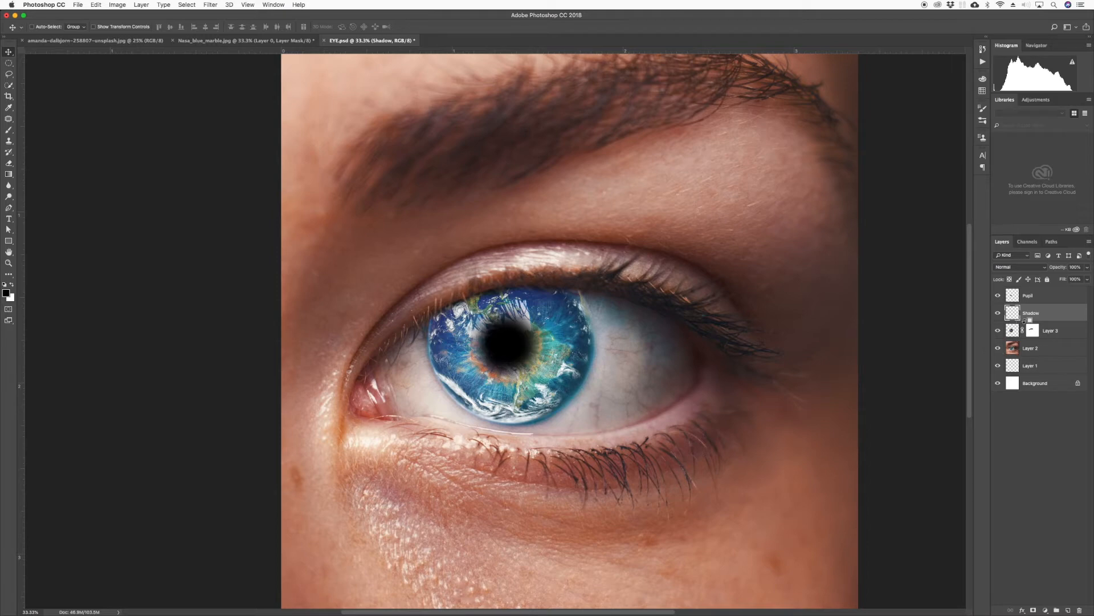
alt+click(1022, 326)
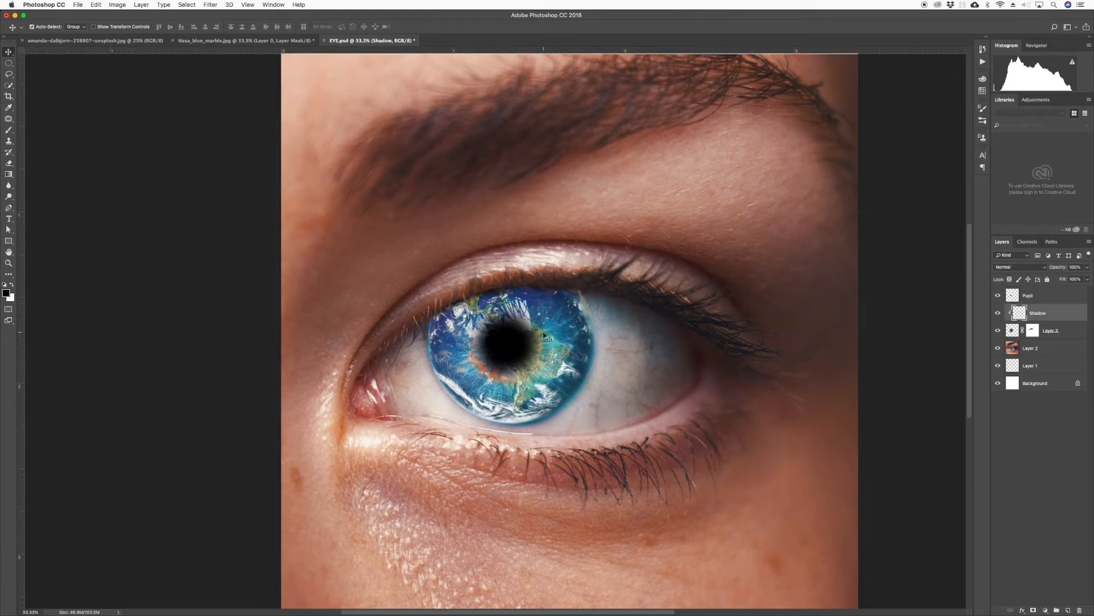
Enlarge the Brush to 800 px, try a black stroke along the upper eyelid and undo it.
scroll(545, 335, up, 5)
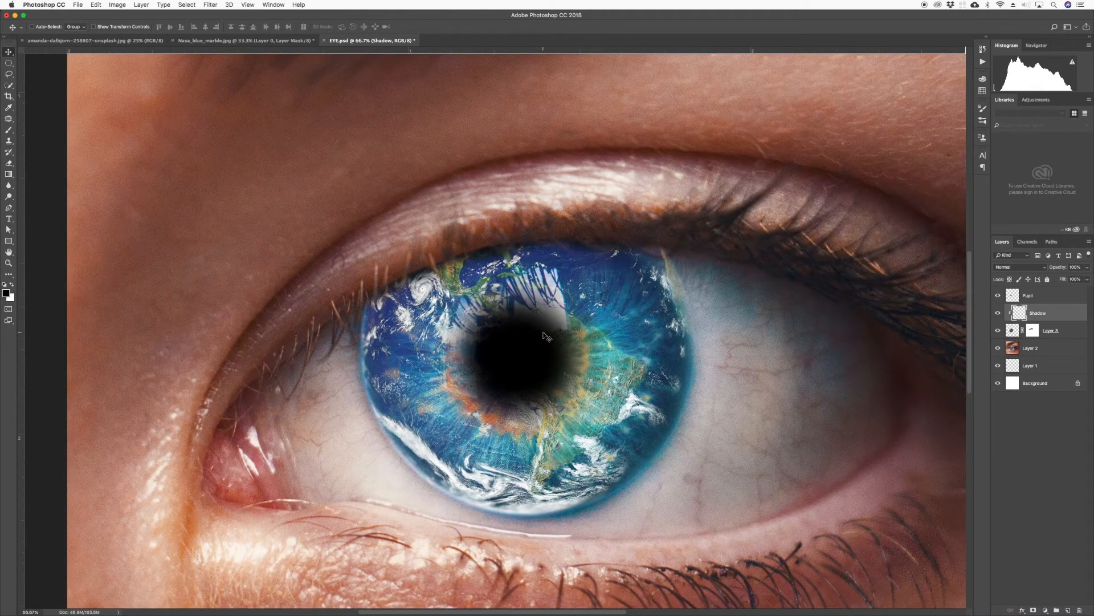
key(b)
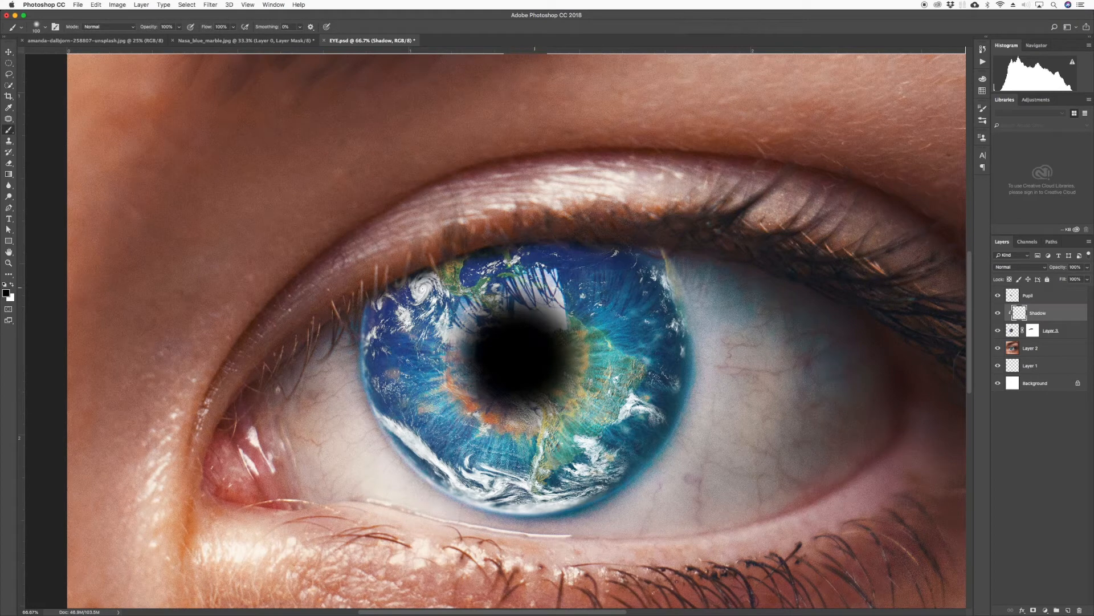
key(bracketright)
key(bracketright)
key(bracketright)
key(bracketright)
key(bracketright)
key(bracketright)
key(bracketright)
key(bracketright)
key(bracketright)
key(bracketright)
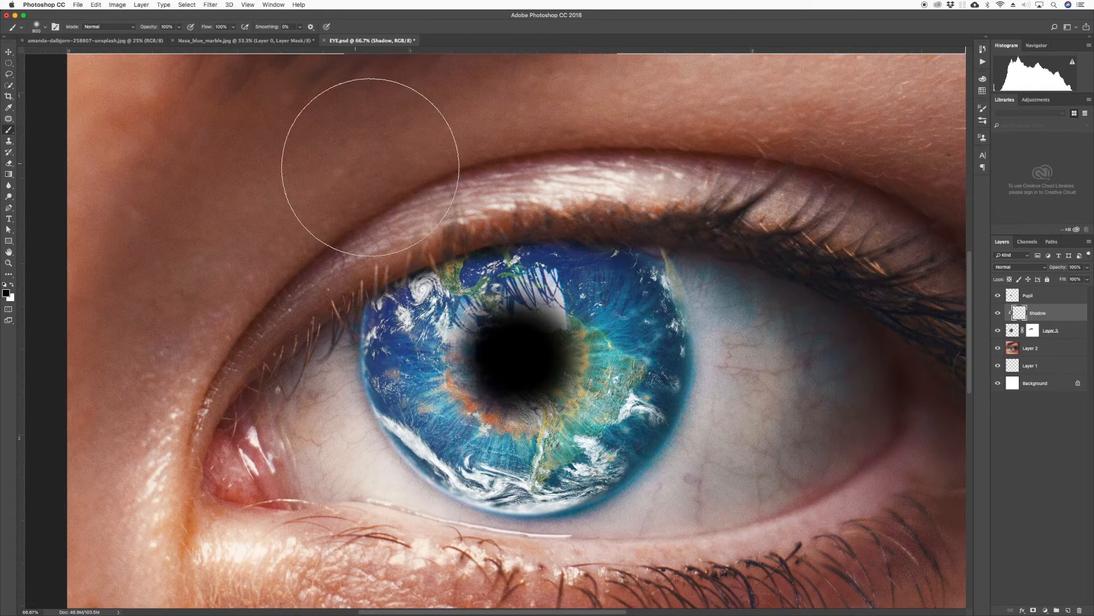
drag(650, 213, 370, 245)
key(super+z)
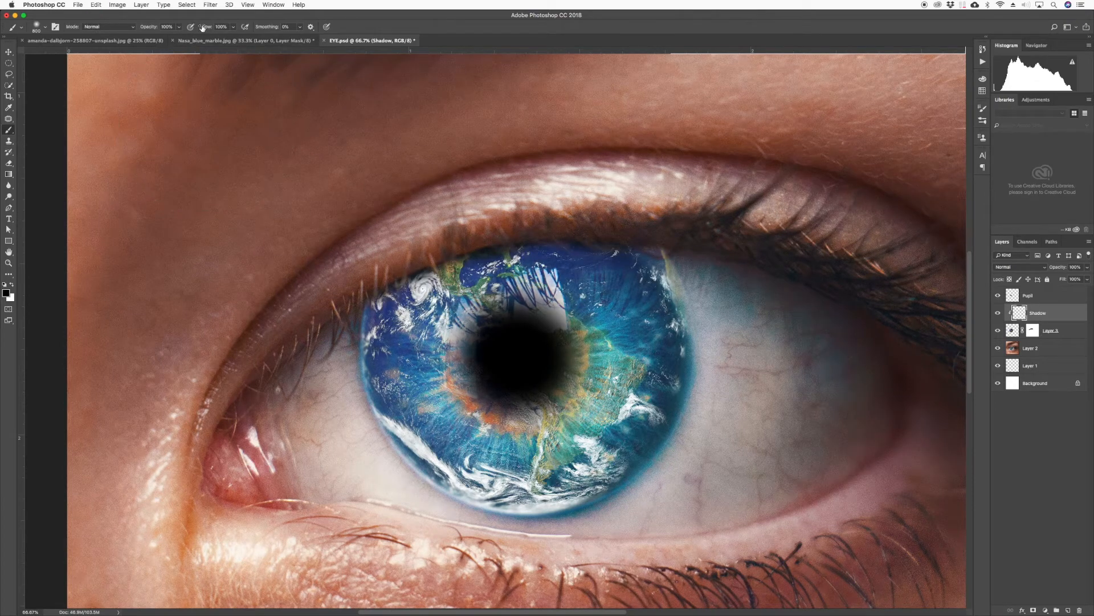
Set the brush to 60% opacity and 58% flow, keeping the Soft Round tip at 0% hardness.
drag(180, 29, 164, 40)
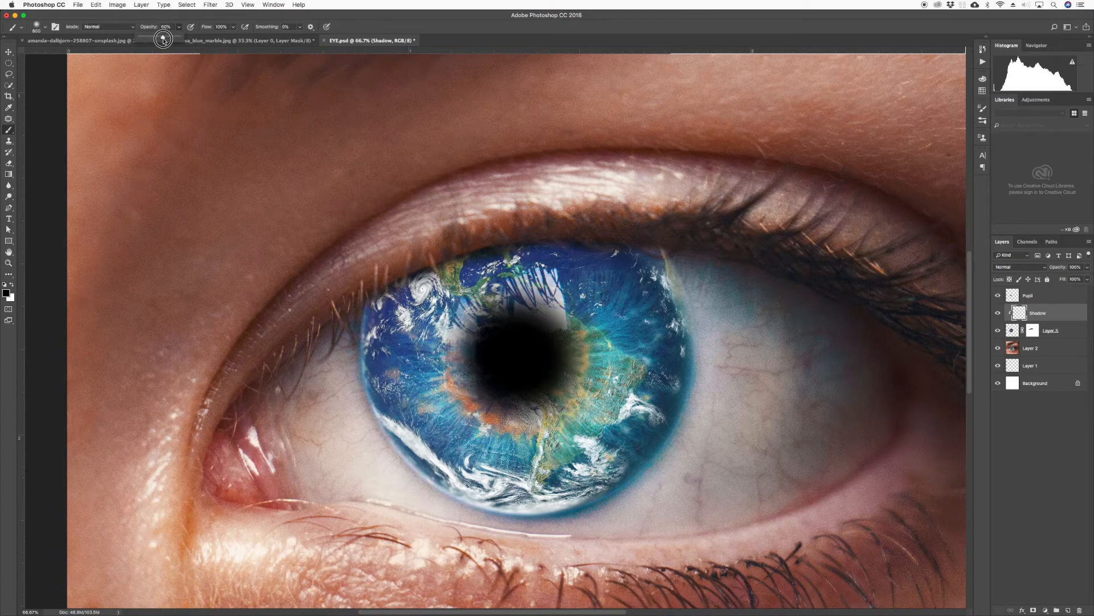
click(234, 28)
drag(231, 40, 217, 40)
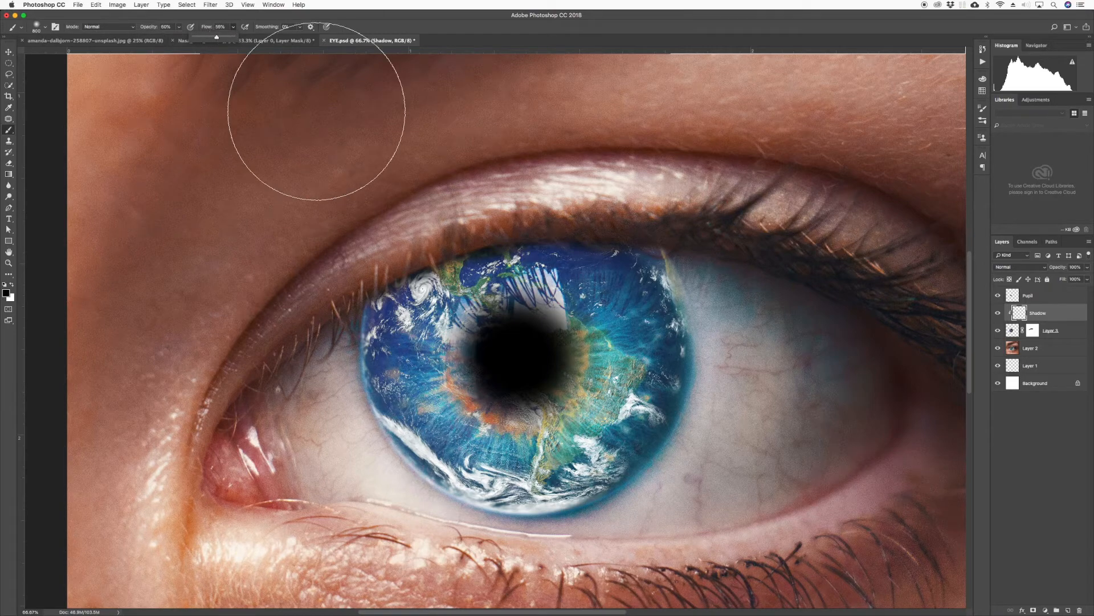
click(46, 27)
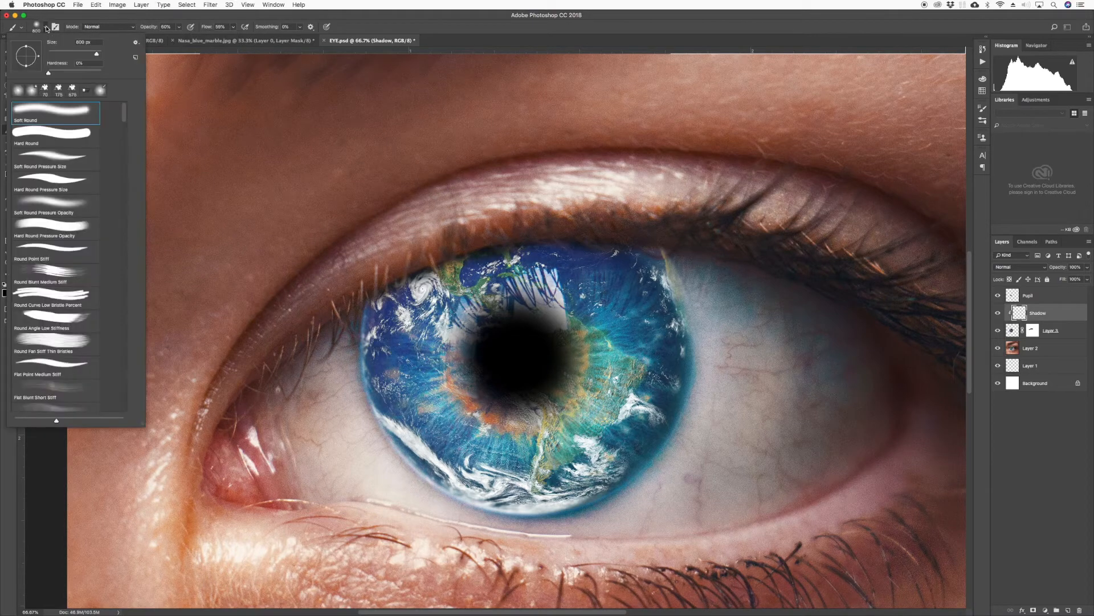
click(49, 74)
click(564, 199)
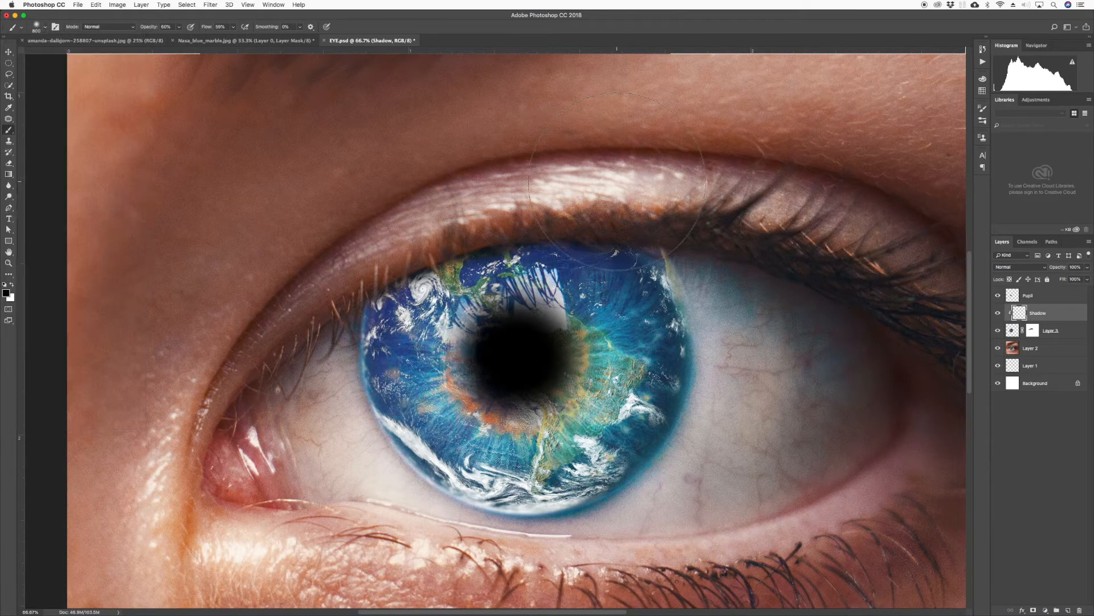
Paint a soft black shadow over the Earth's top edge along the upper eyelid and review the whole composite.
scroll(652, 251, up, 3)
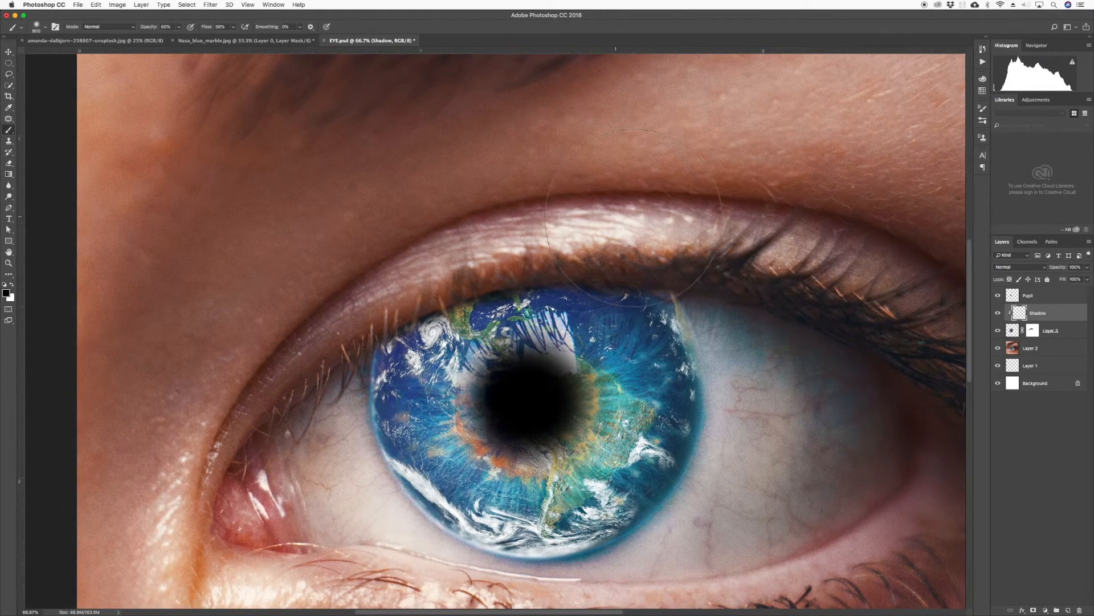
drag(481, 214, 327, 291)
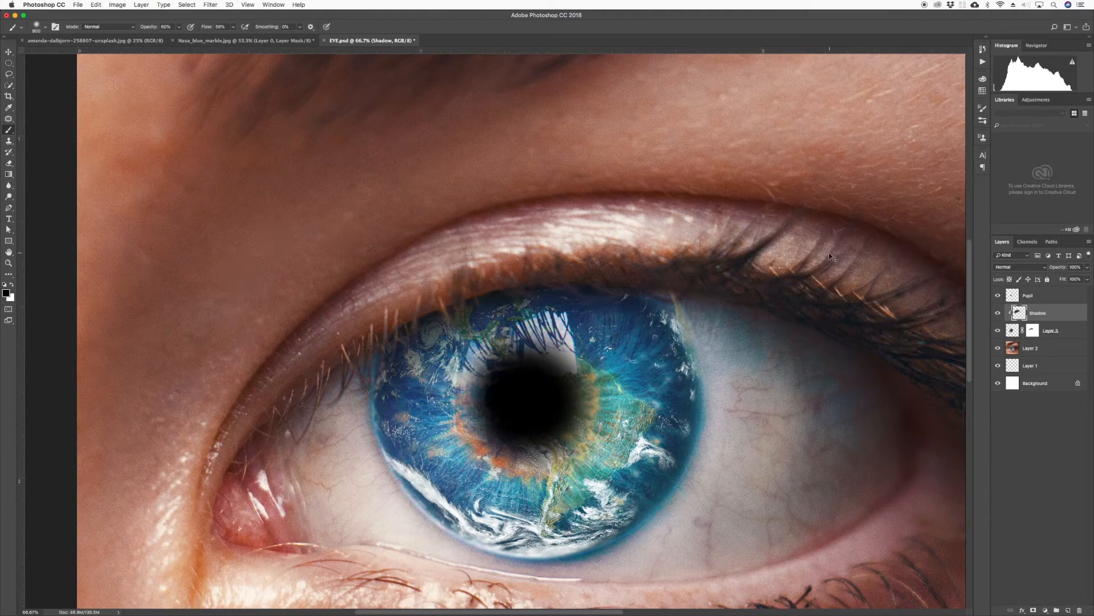
key(super+minus)
key(super+minus)
key(super+minus)
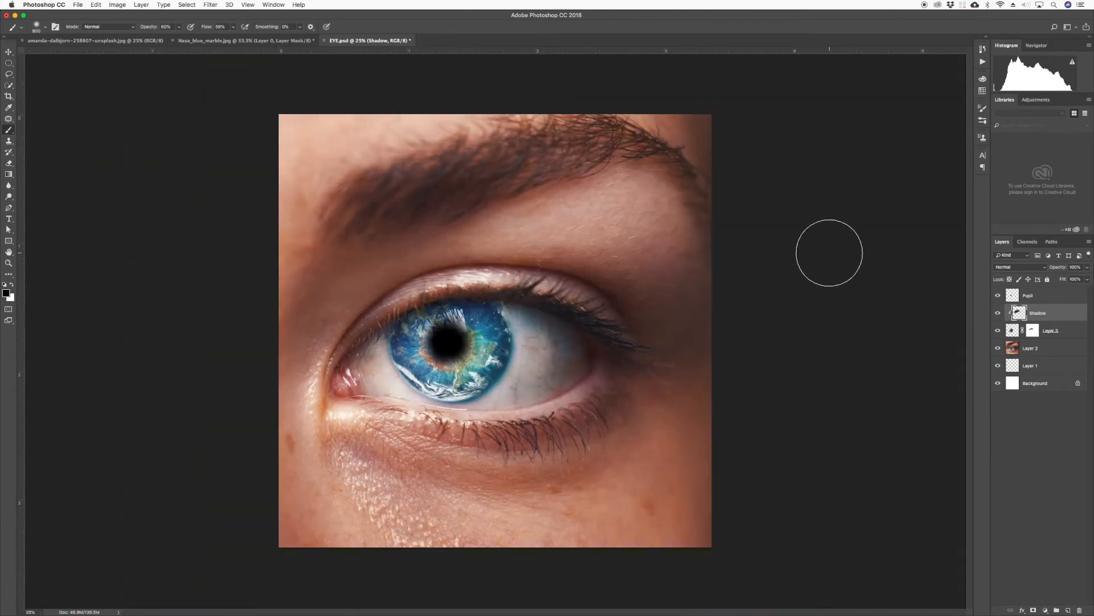
key(super+minus)
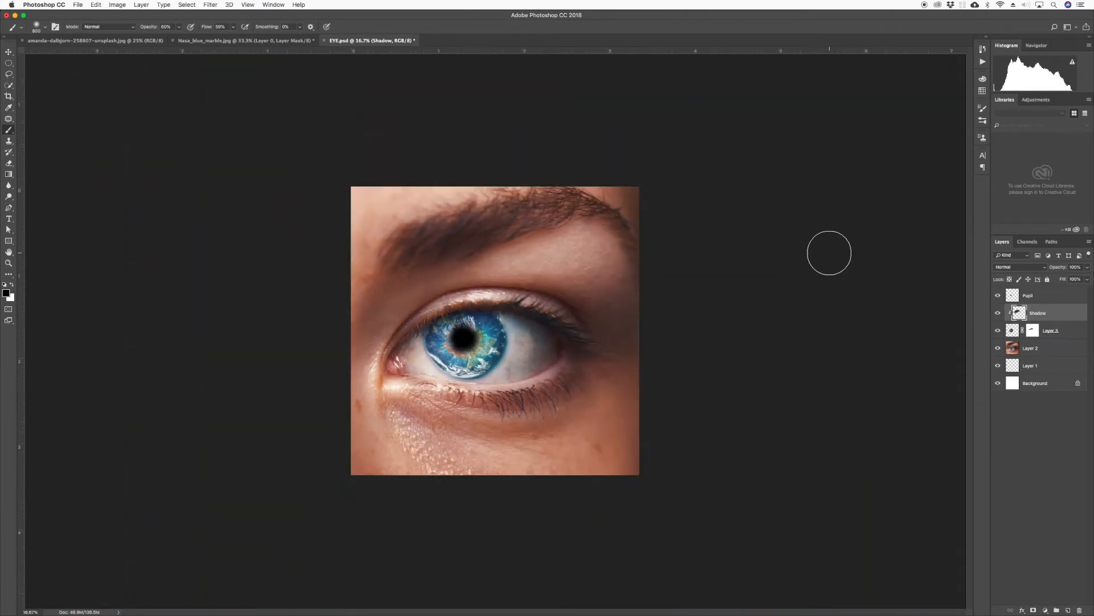
key(super+minus)
key(super+minus)
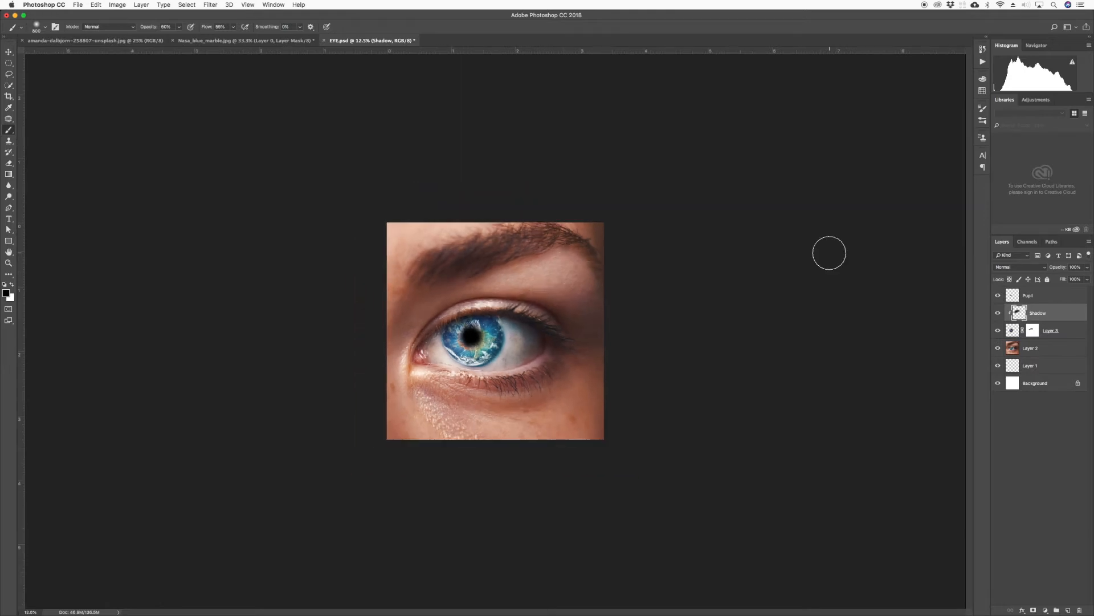
key(super+plus)
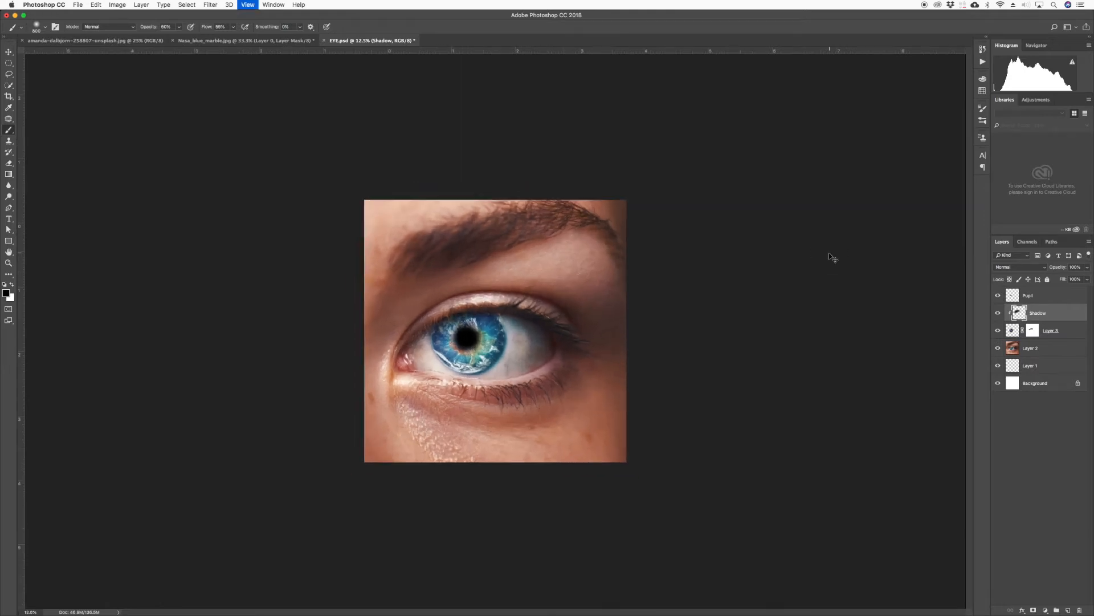
key(super+plus)
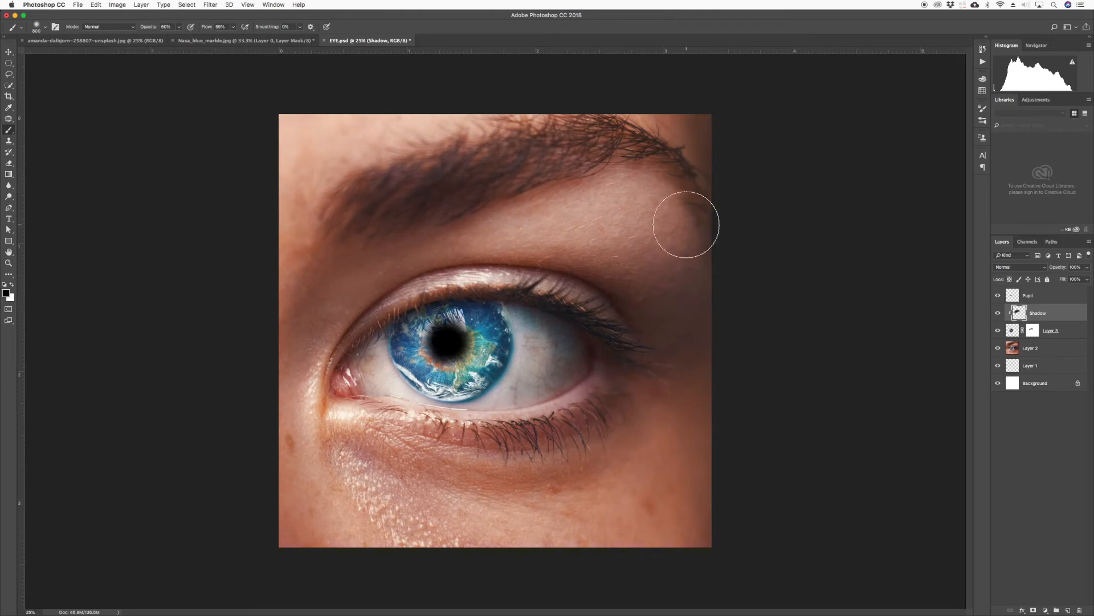
Add a Curves adjustment layer and place it between Shadow and Layer 3, clipped to Layer 3.
click(9, 52)
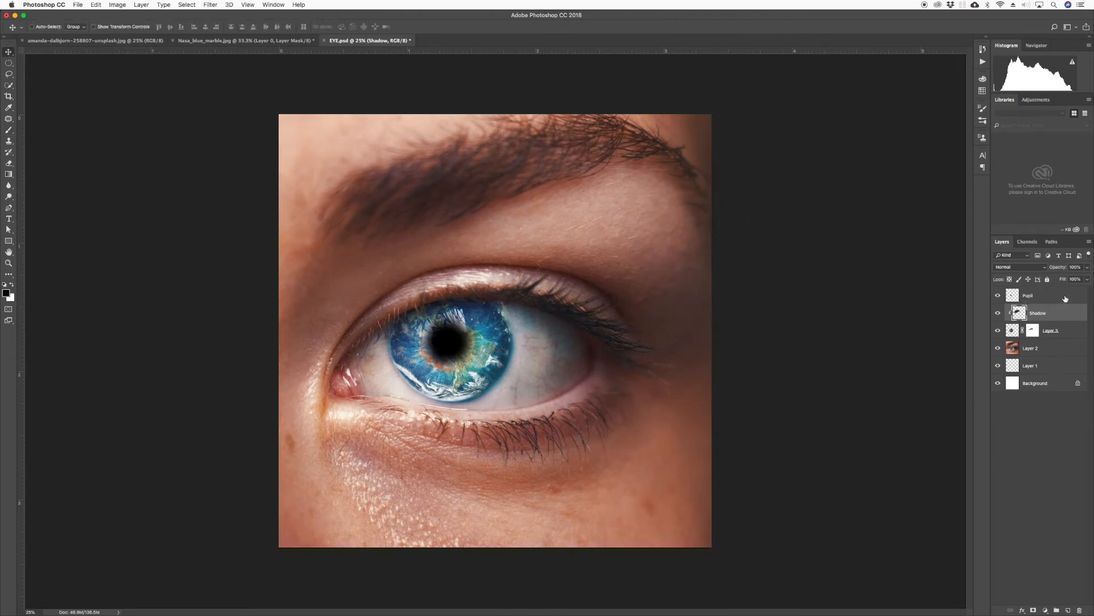
click(1063, 298)
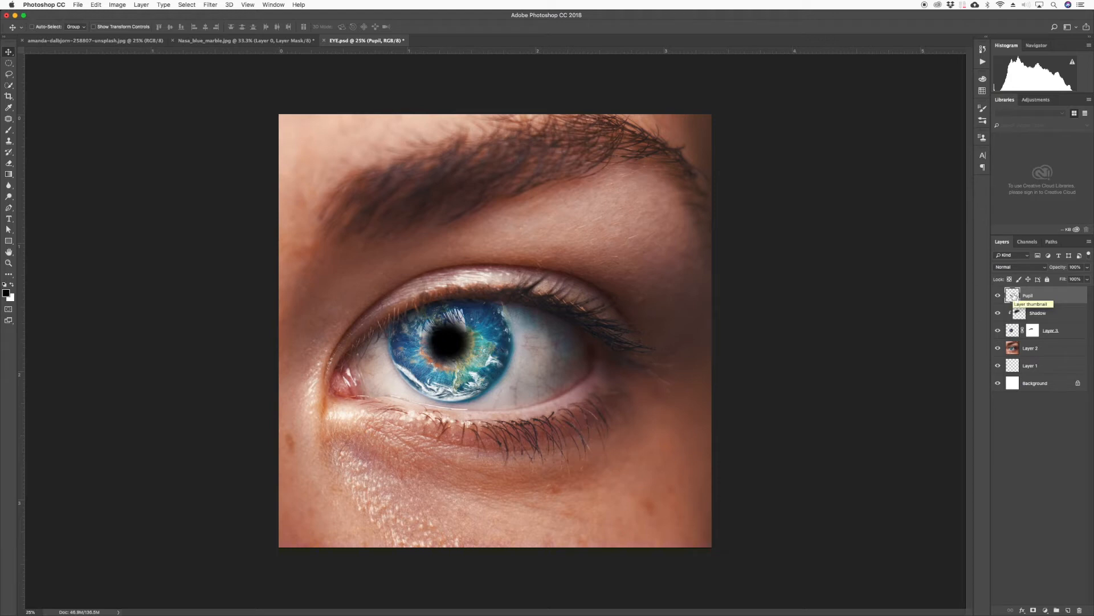
click(1046, 611)
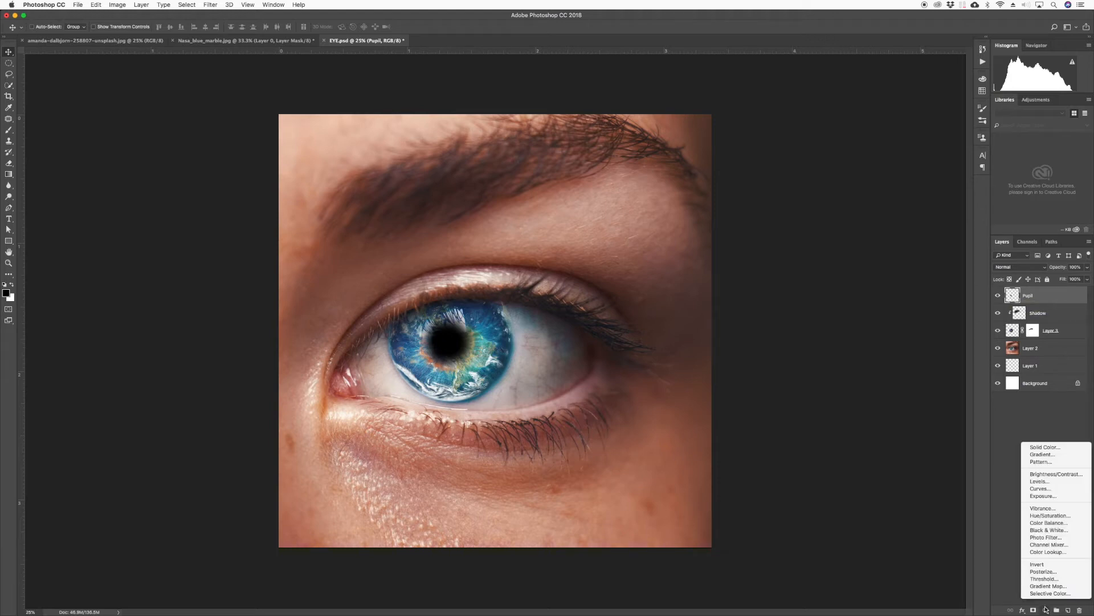
click(1070, 489)
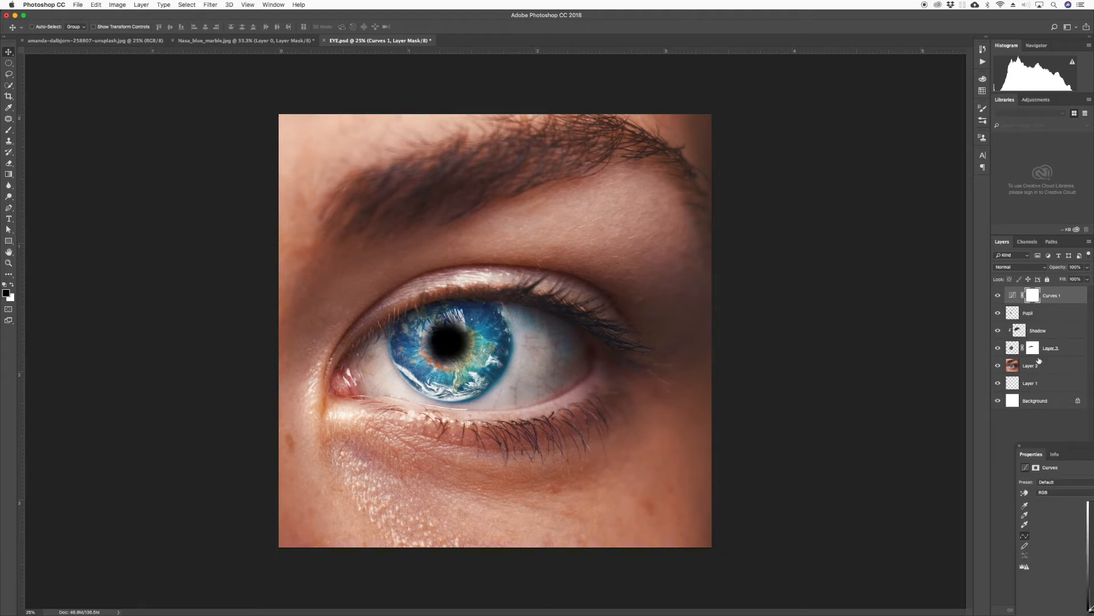
click(1012, 296)
drag(1012, 295, 1038, 341)
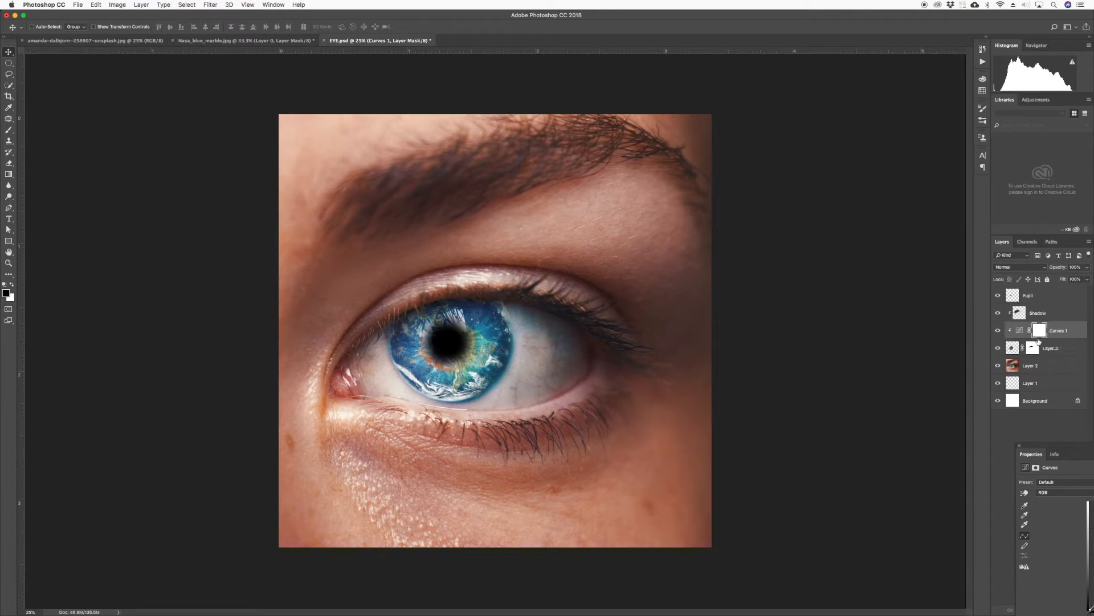
Compare the Earth with the original iris, and darken the Earth by pulling the midtones of the Curves 1 RGB curve down.
click(998, 348)
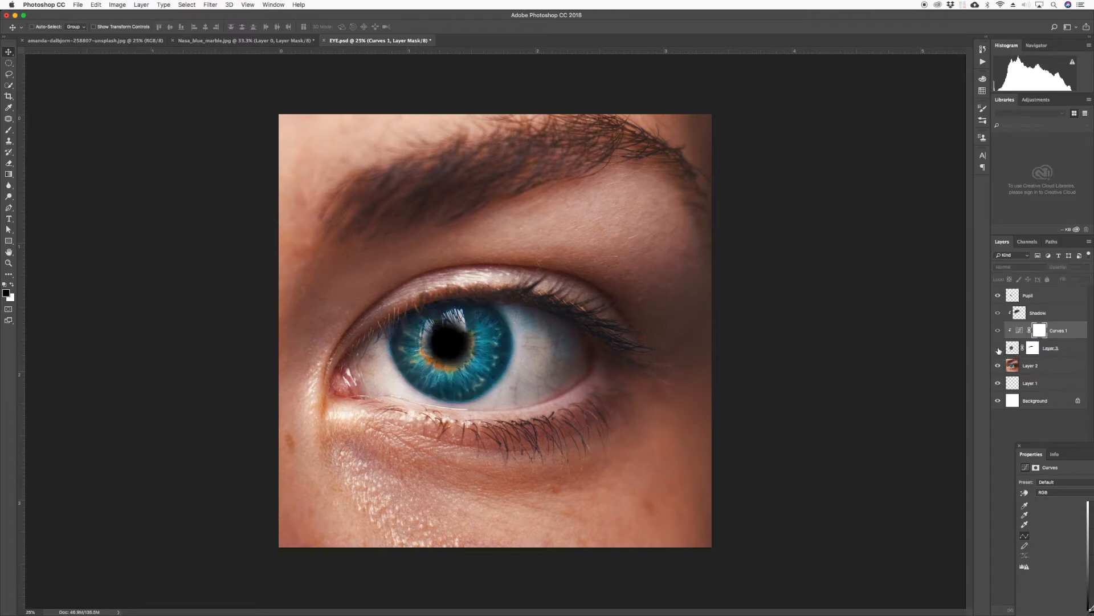
click(998, 348)
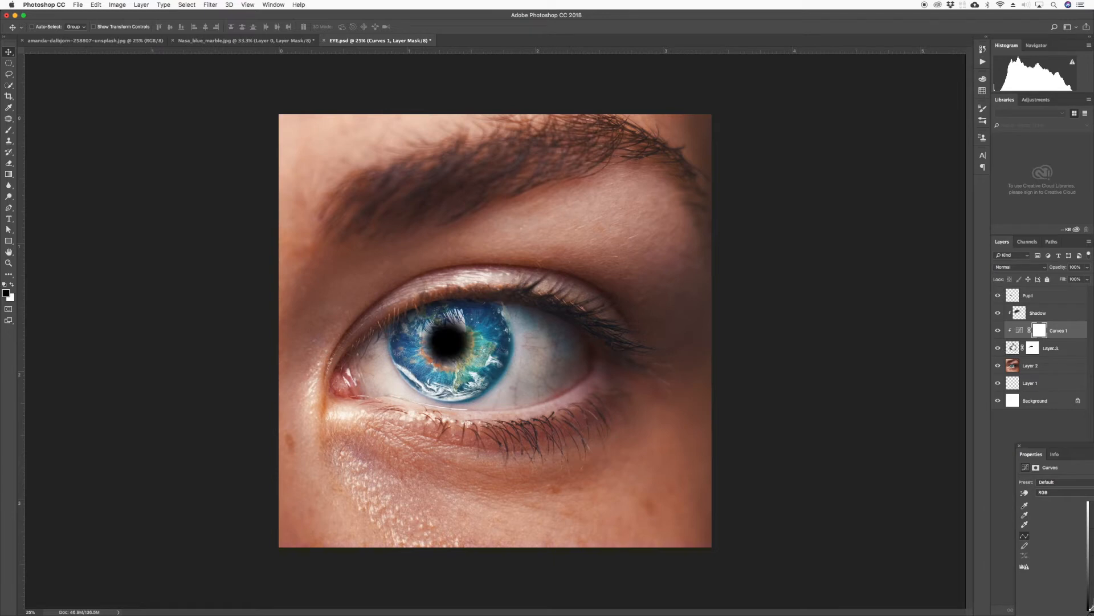
click(1020, 332)
drag(1070, 460, 721, 81)
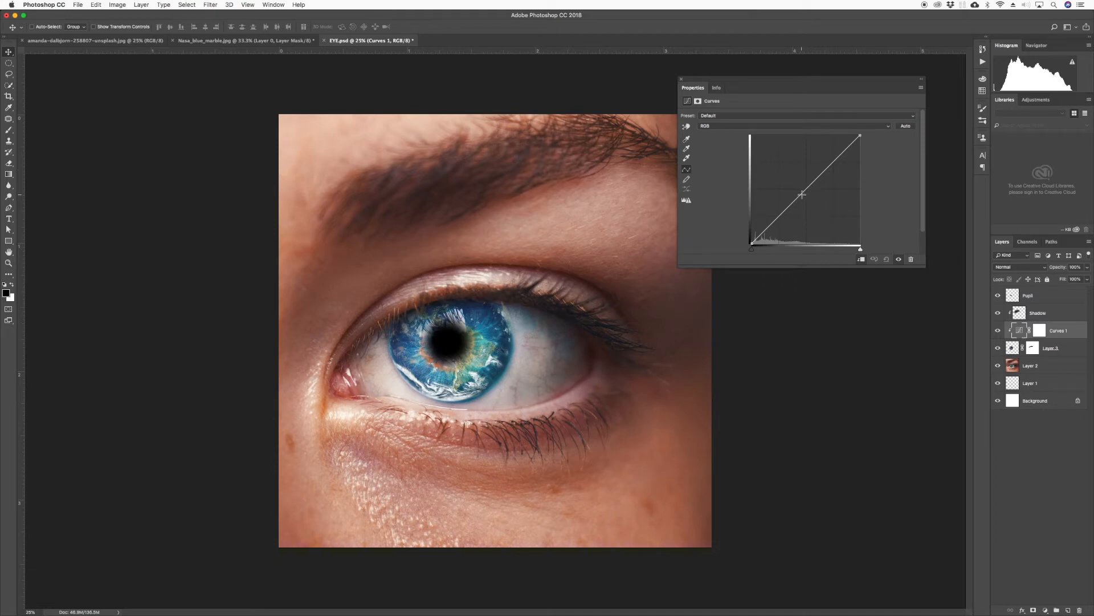
mouse_move(802, 194)
mouse_down()
mouse_move(828, 213)
mouse_move(818, 197)
mouse_up()
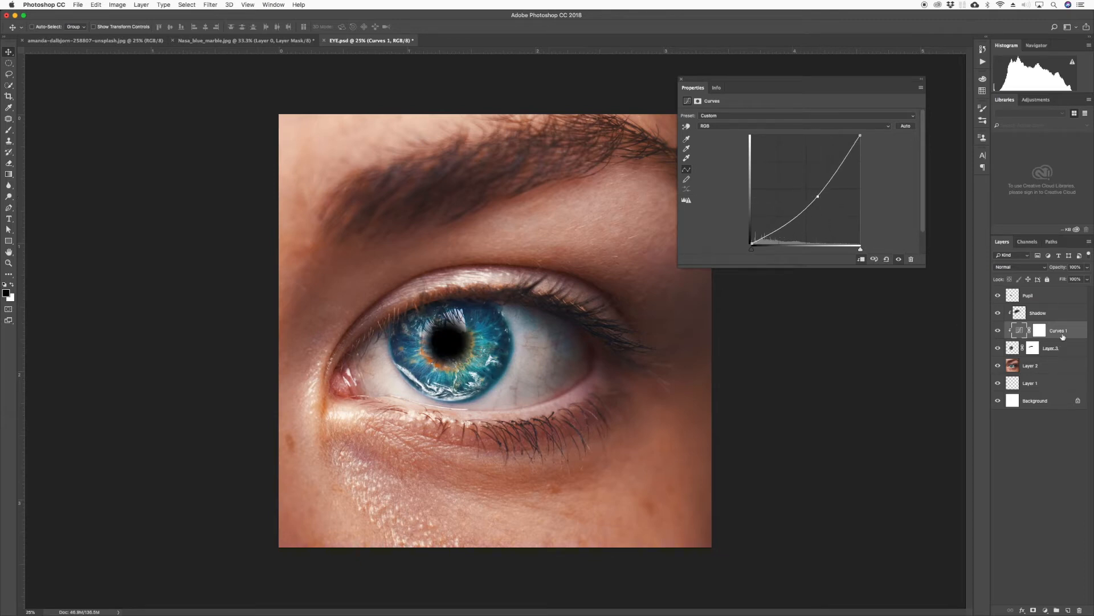
Check the Pupil and Layer 3 layers by toggling their visibility, and duplicate the Earth layer, Layer 3, with its mask.
click(1018, 311)
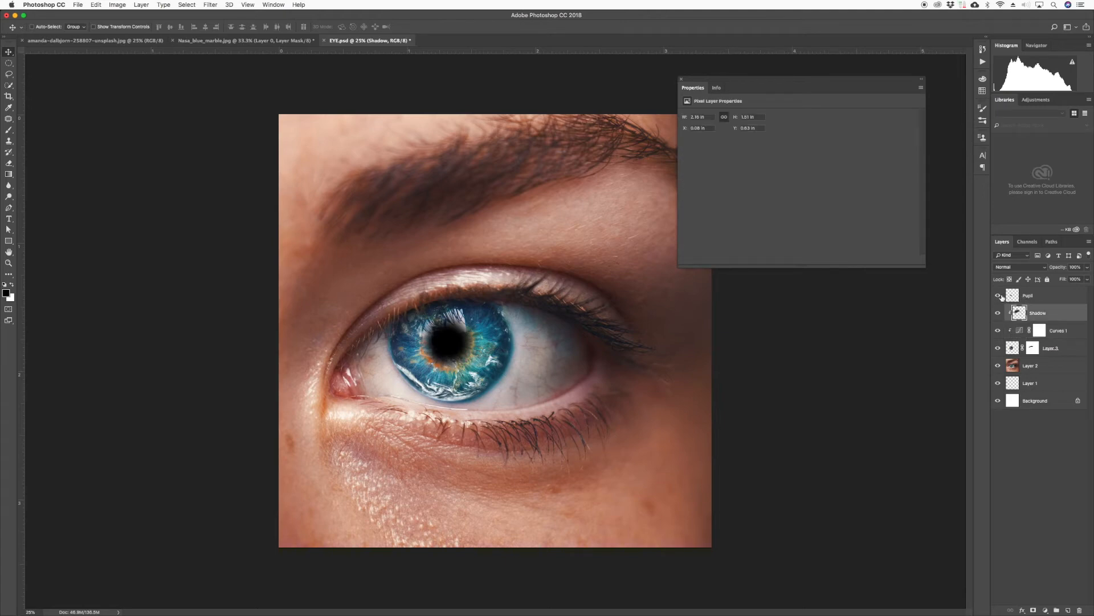
click(1009, 296)
click(999, 296)
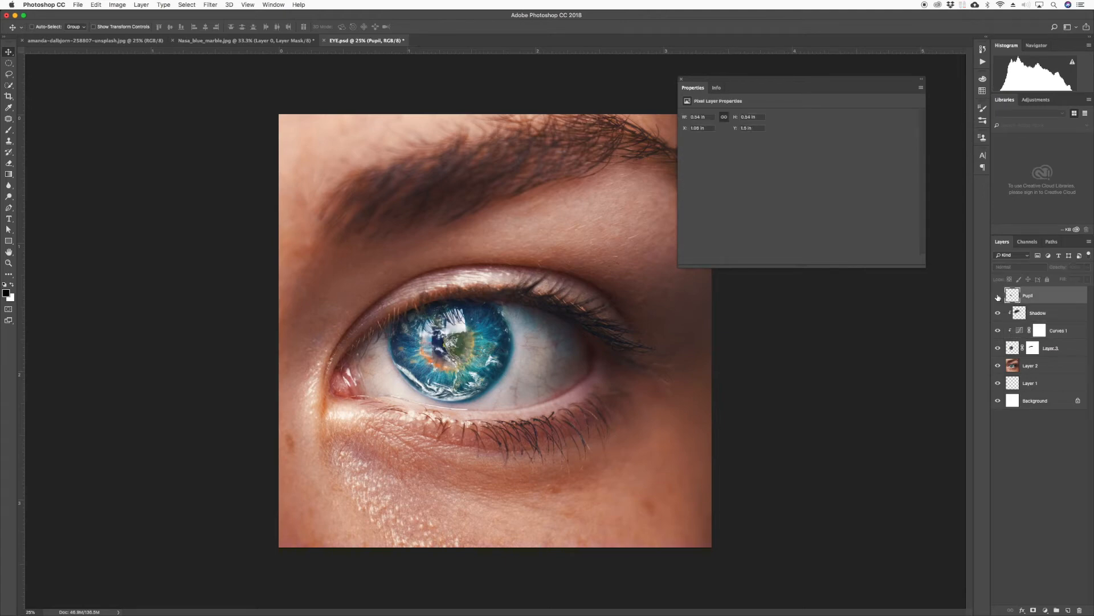
click(998, 295)
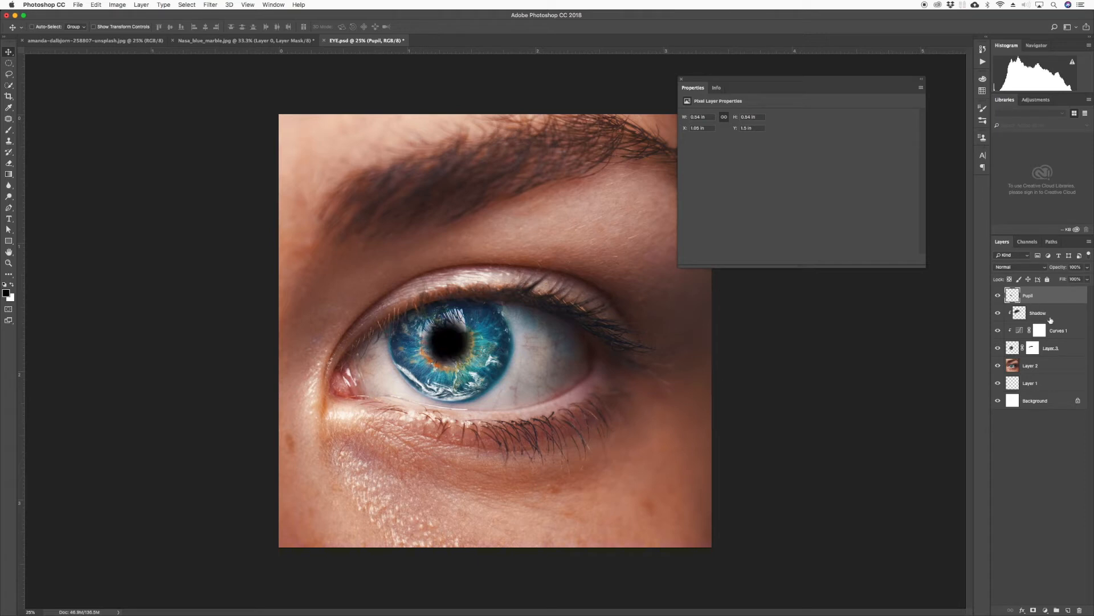
click(998, 348)
click(998, 348)
click(1012, 349)
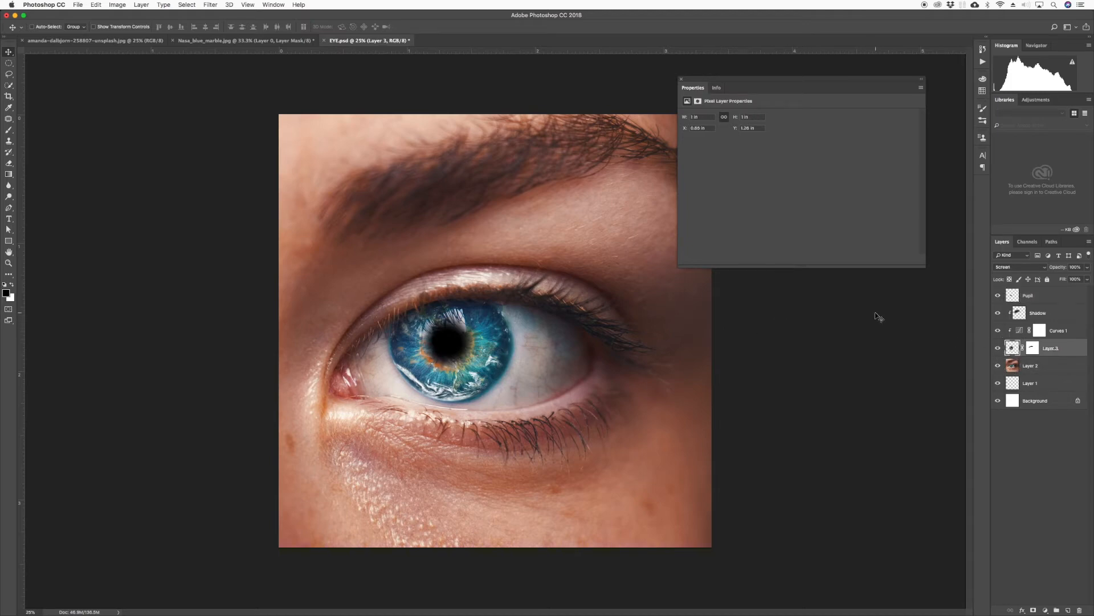
key(super+plus)
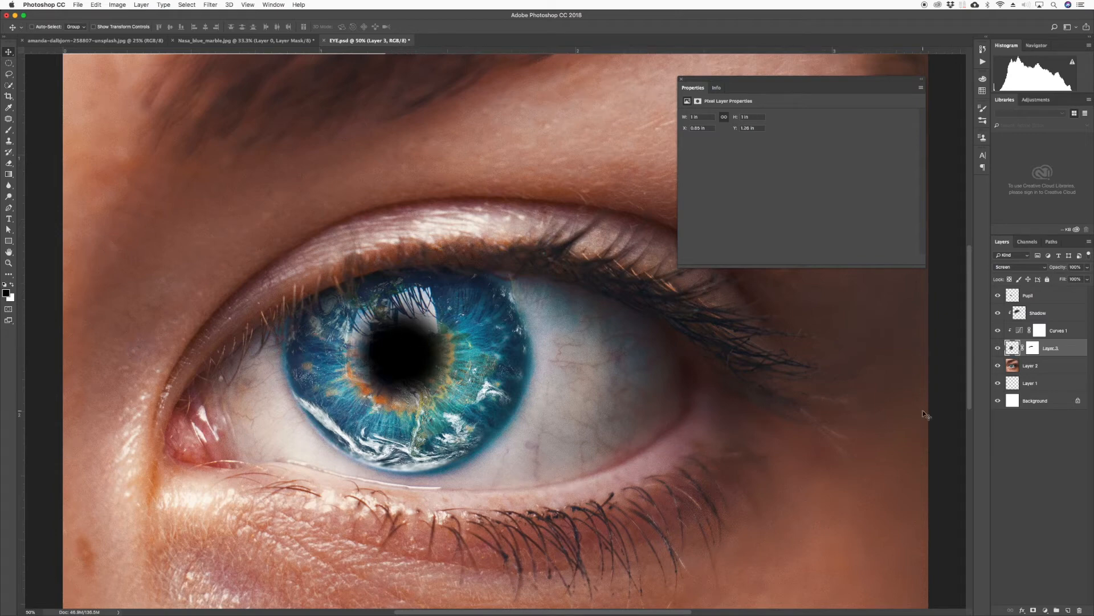
drag(1012, 347, 1069, 611)
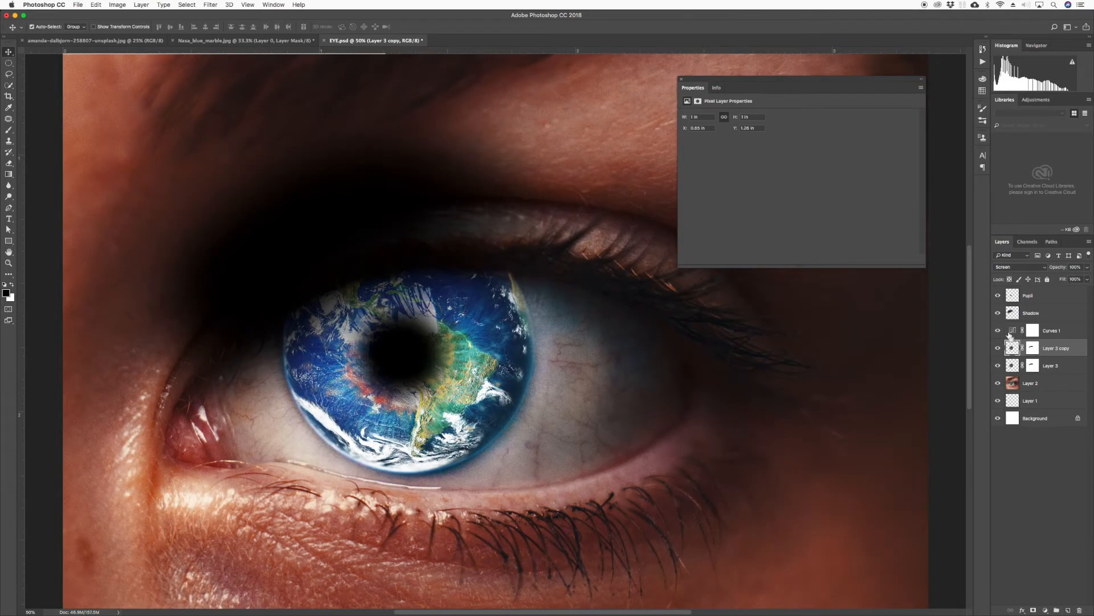
Clip the Curves 1 and Shadow layers to Layer 3 copy, restoring the clipping stack.
key(super+minus)
key(super+minus)
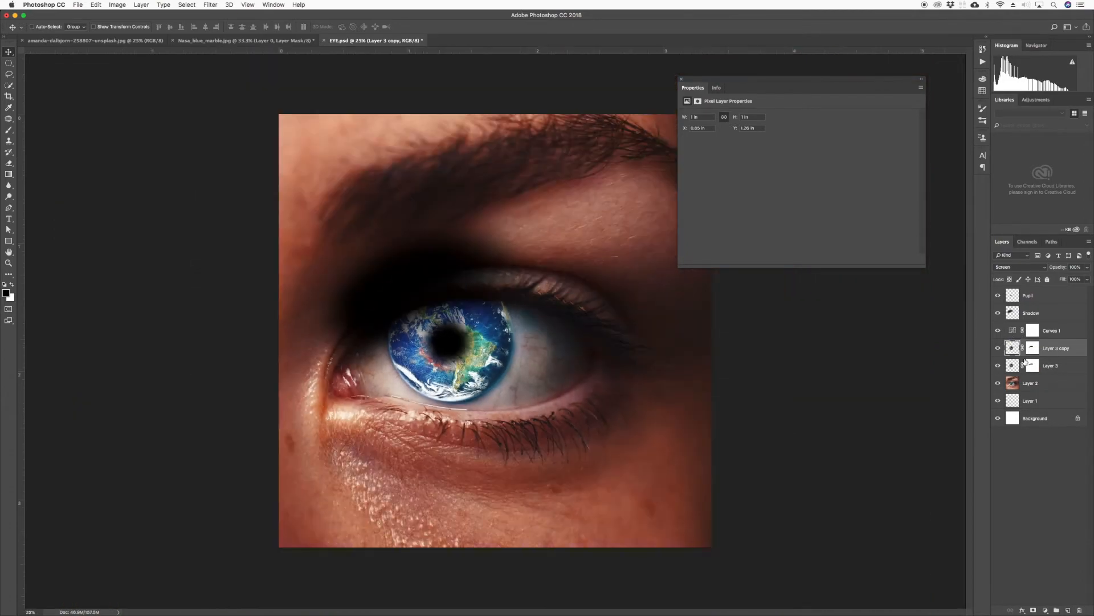
alt+click(1013, 337)
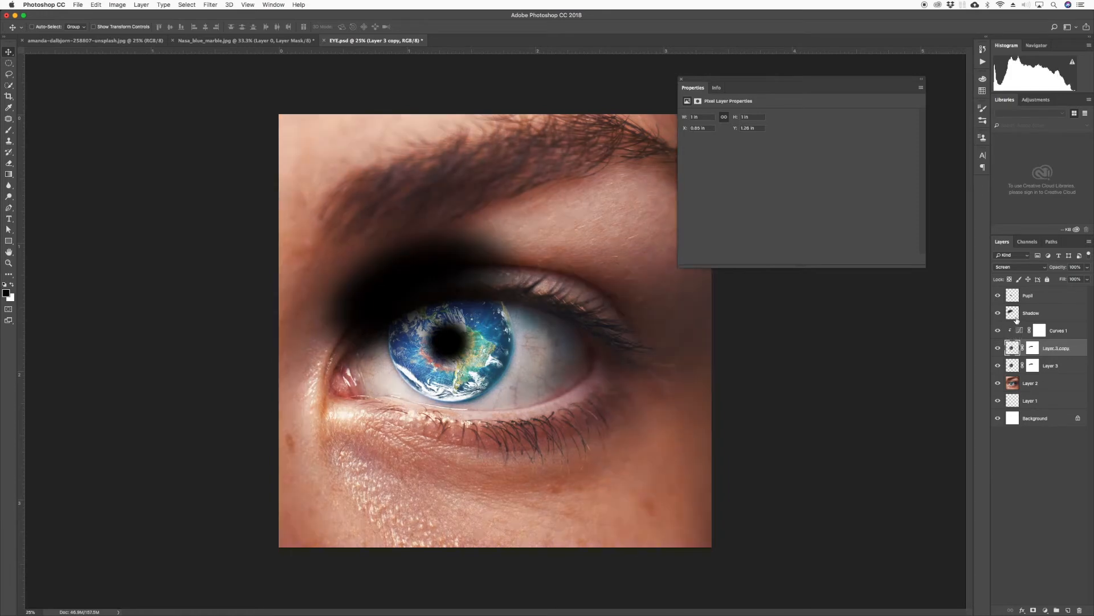
click(998, 314)
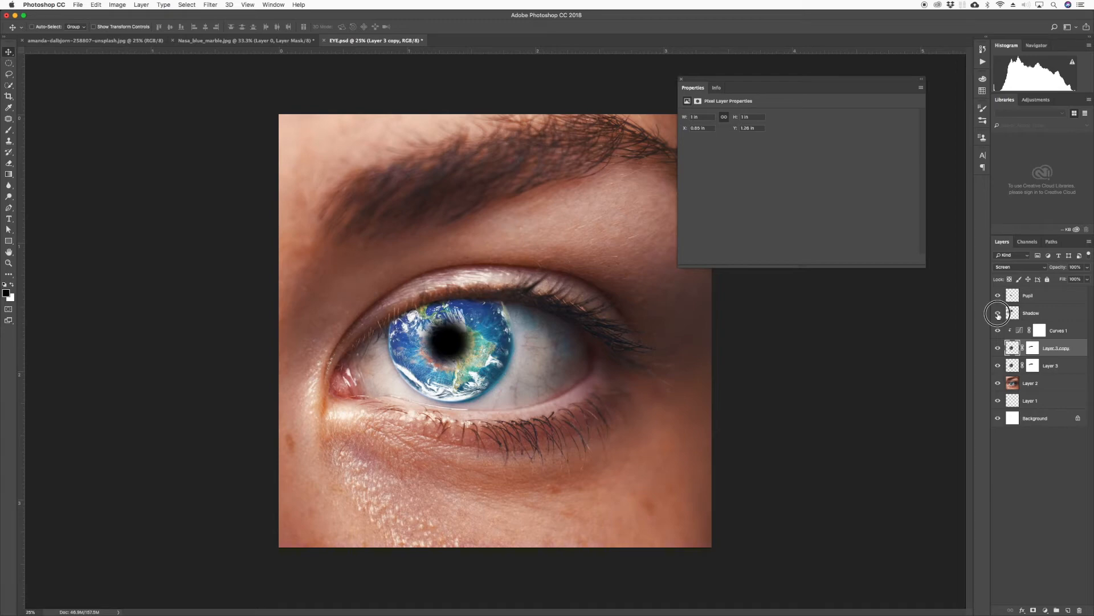
click(998, 313)
alt+click(1014, 321)
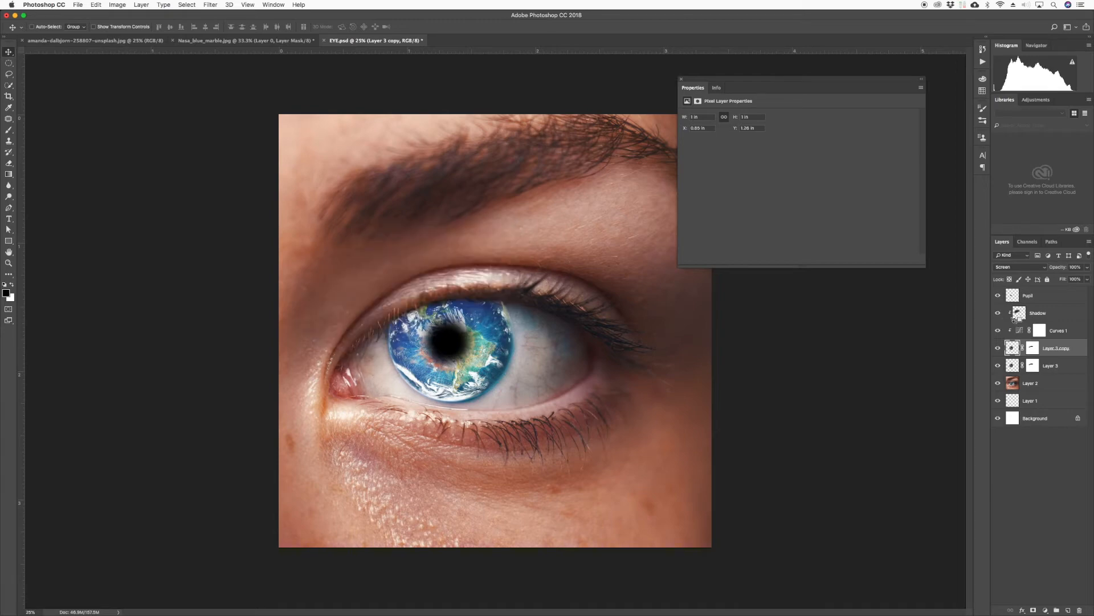
Move the Shadow layer below Curves 1 and compare the Earth with the shadow hidden and shown.
drag(1016, 317, 1021, 334)
click(998, 331)
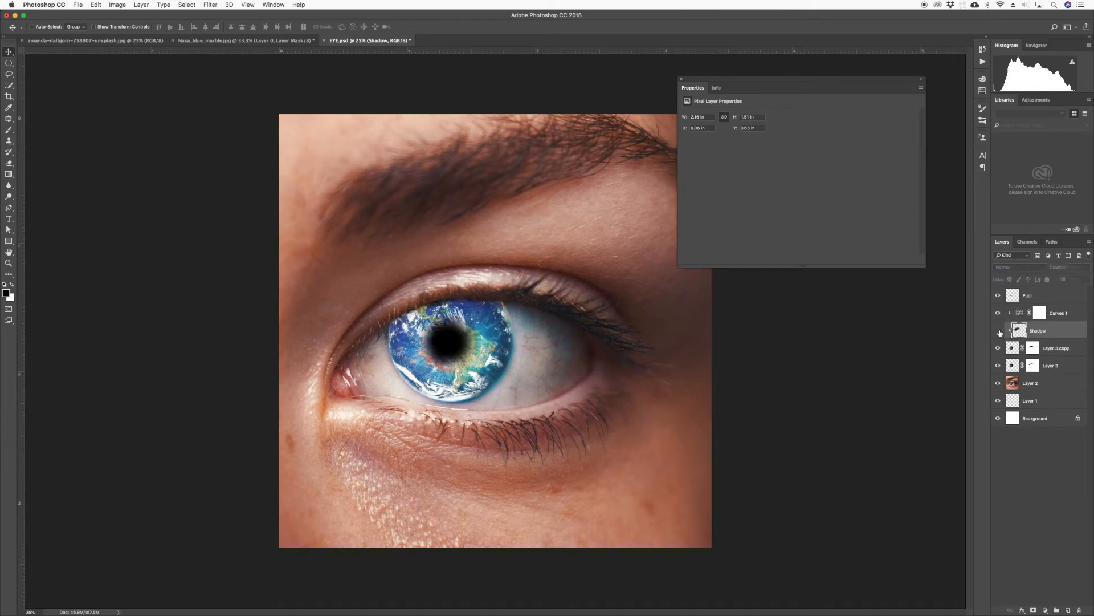
click(999, 331)
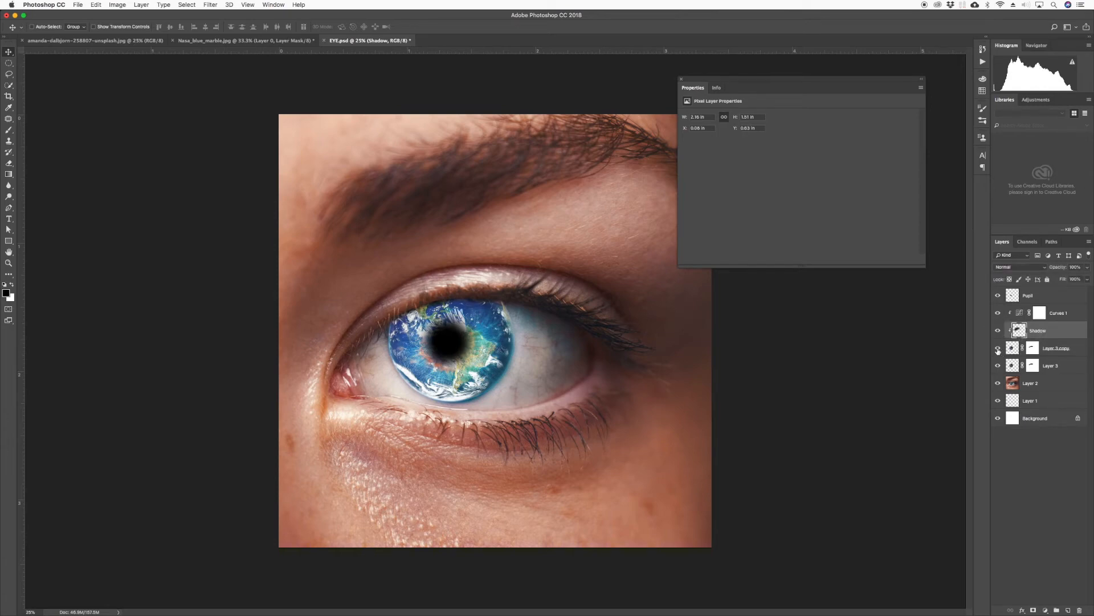
Examine what Layer 3 copy, Shadow and Pupil each contribute by toggling their visibility.
click(998, 348)
click(998, 348)
click(1006, 348)
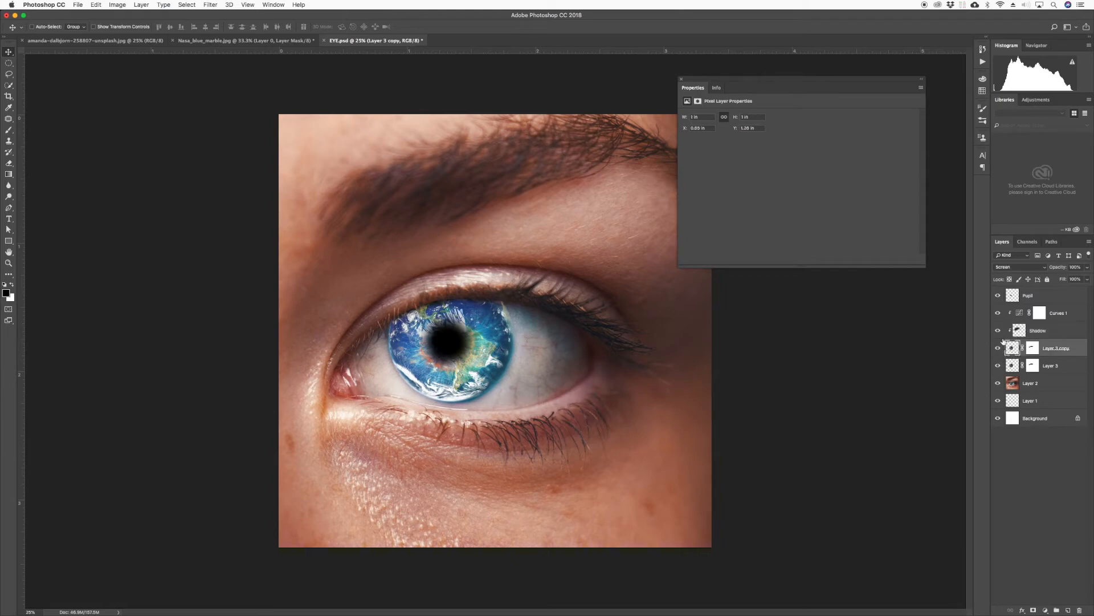
click(999, 331)
click(998, 330)
click(1022, 331)
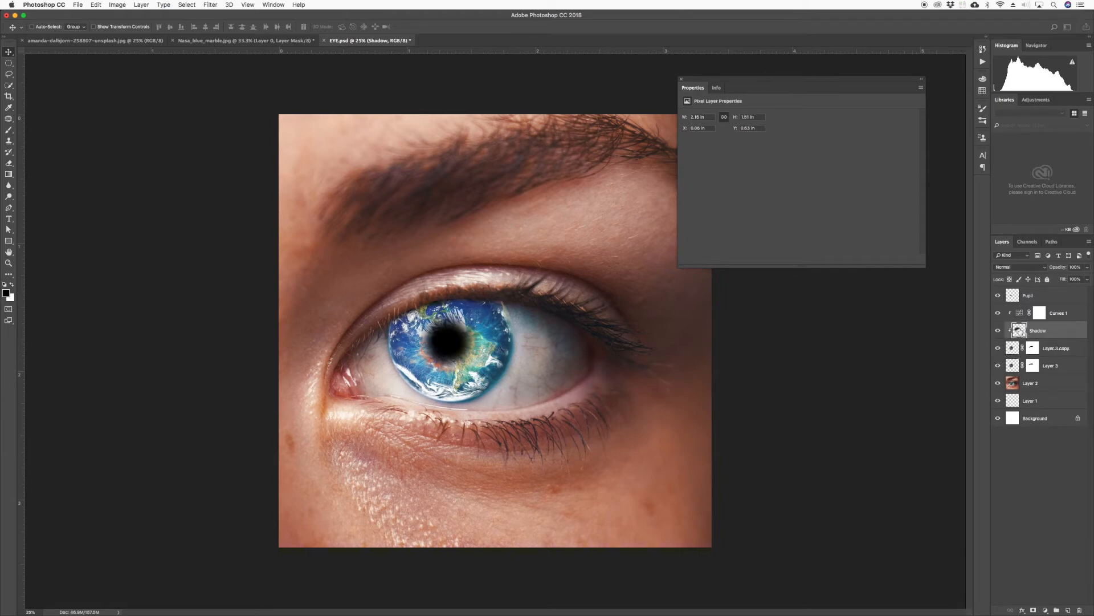
click(997, 296)
click(997, 296)
click(1014, 296)
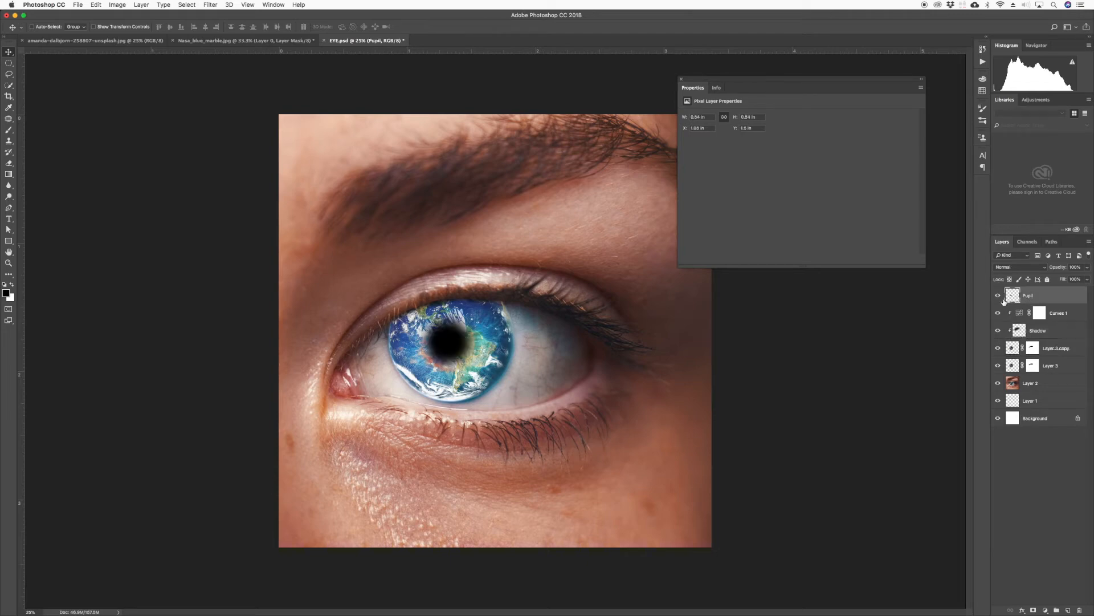
Check the Shadow layer up close, select the whole canvas and delete the layer's painted contents.
key(super)
key(super+plus)
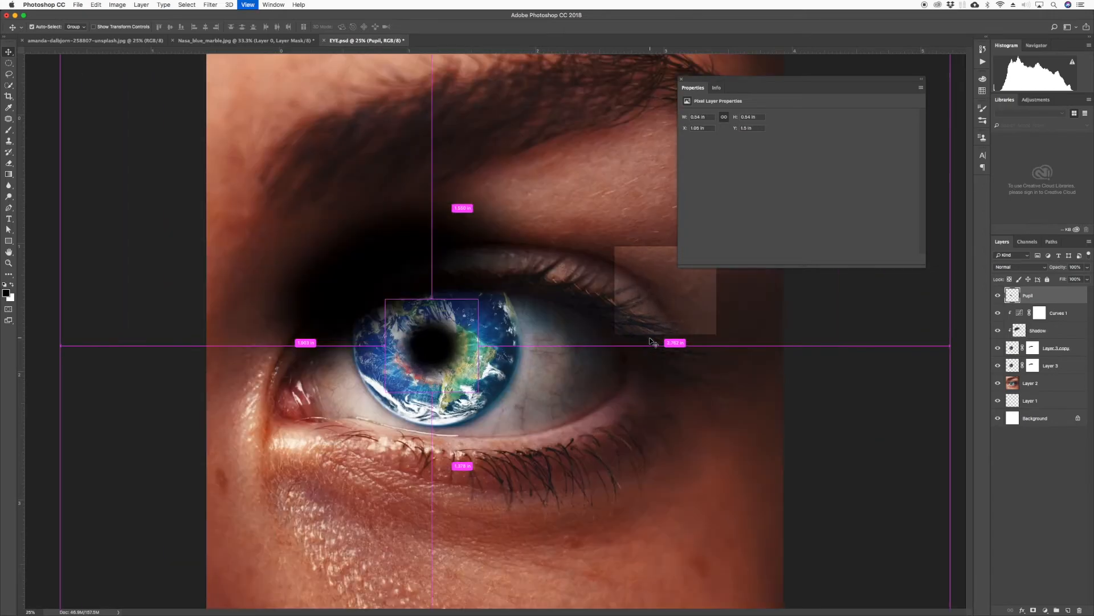
click(1017, 332)
click(997, 331)
click(997, 331)
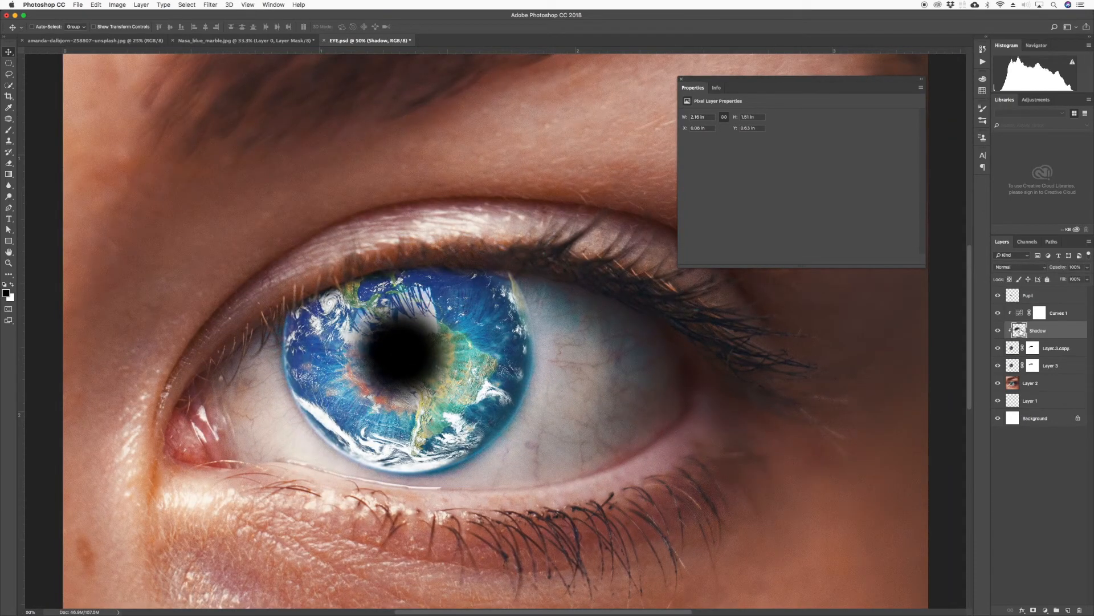
super+click(1018, 331)
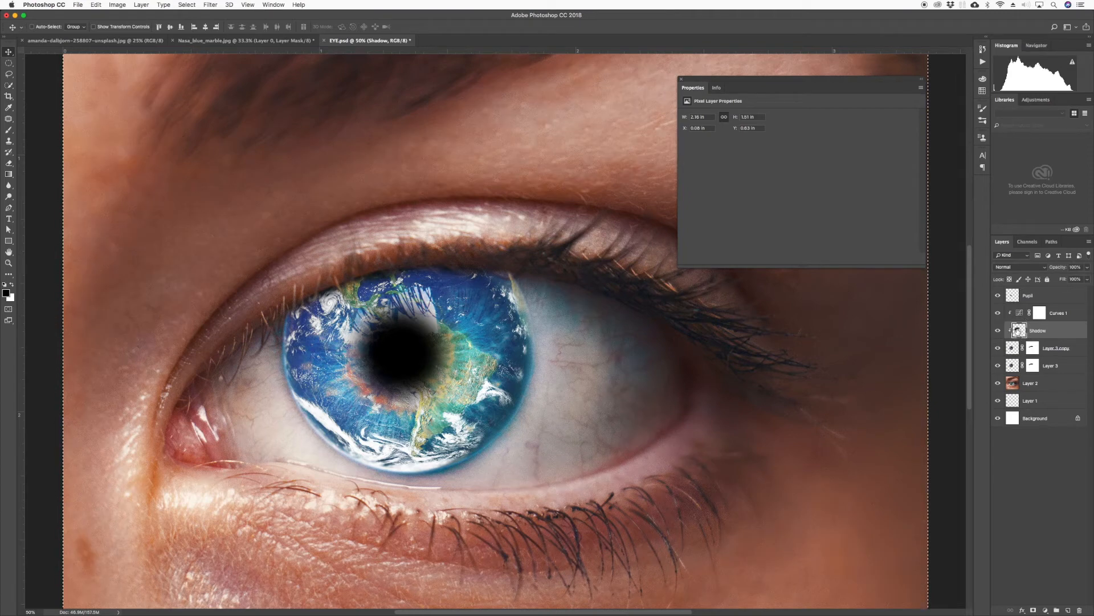
key(Delete)
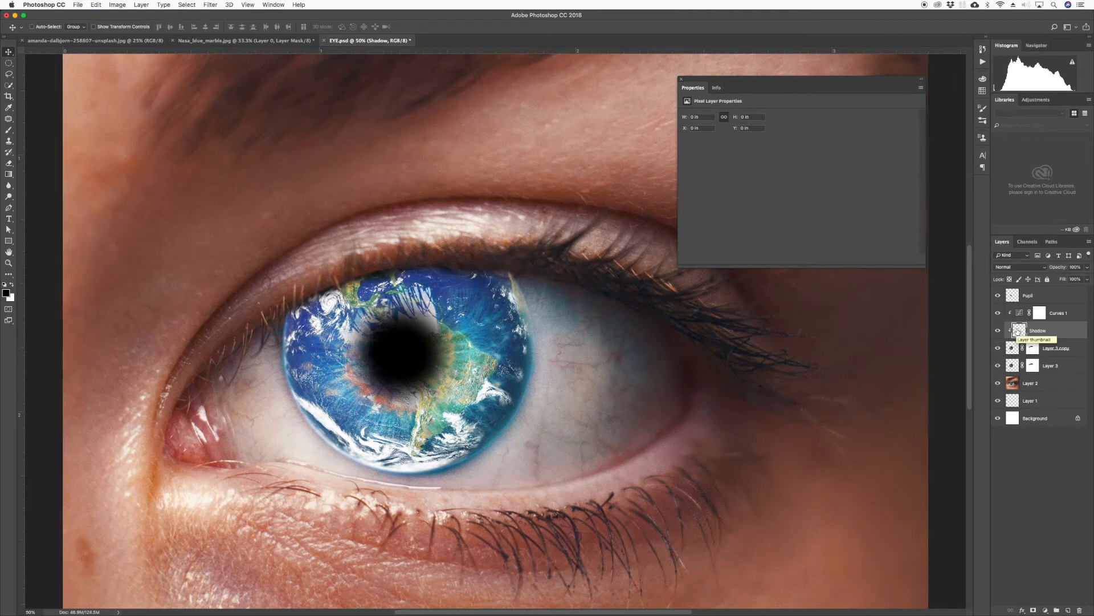
Try a soft black Brush stroke along the upper eyelid on the Shadow layer and raise the brush flow to 82%.
key(b)
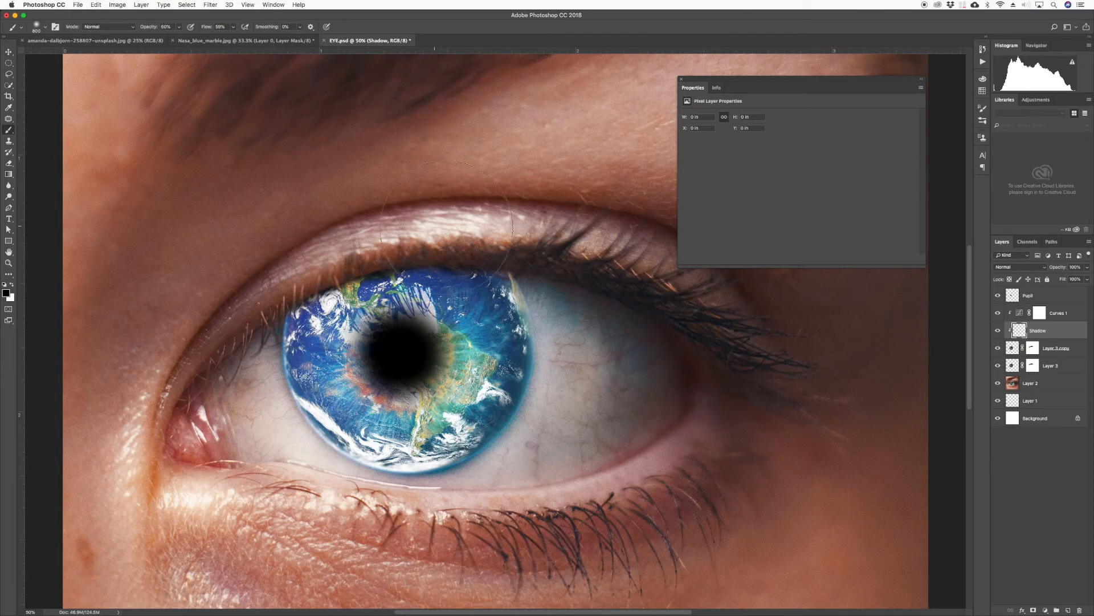
drag(495, 245, 318, 297)
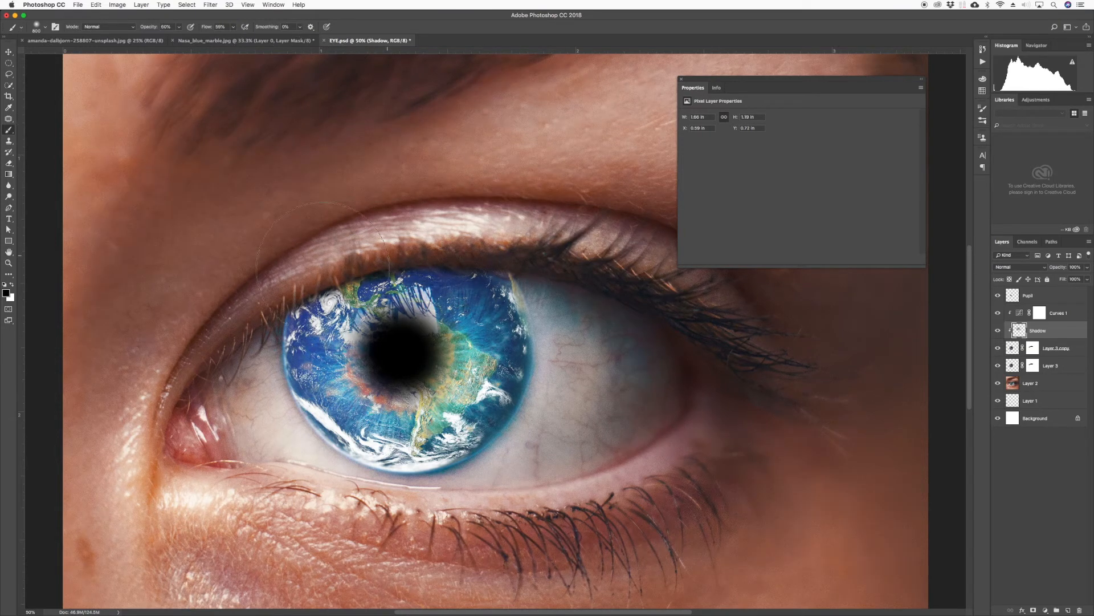
click(179, 27)
drag(180, 42, 244, 39)
click(233, 27)
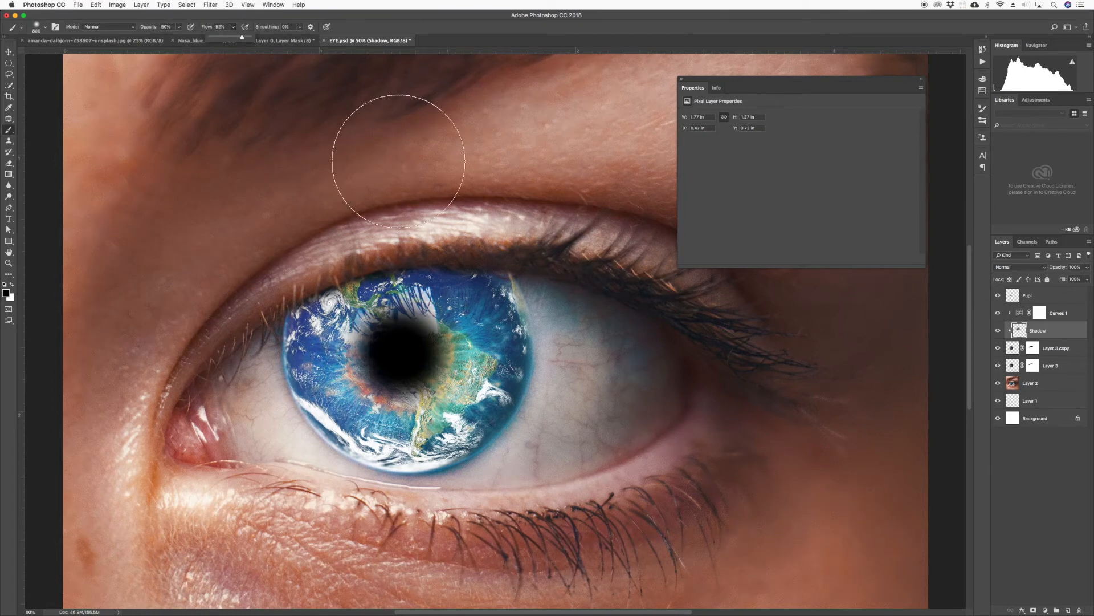
Clear the trial strokes from the Shadow layer and deselect.
key(super+a)
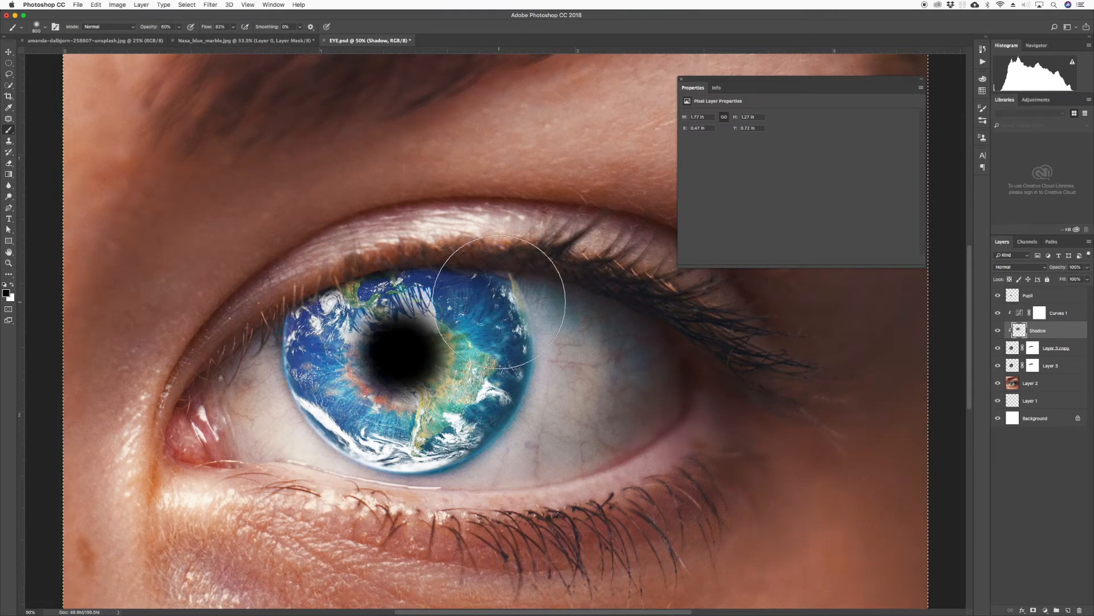
key(Delete)
key(super+d)
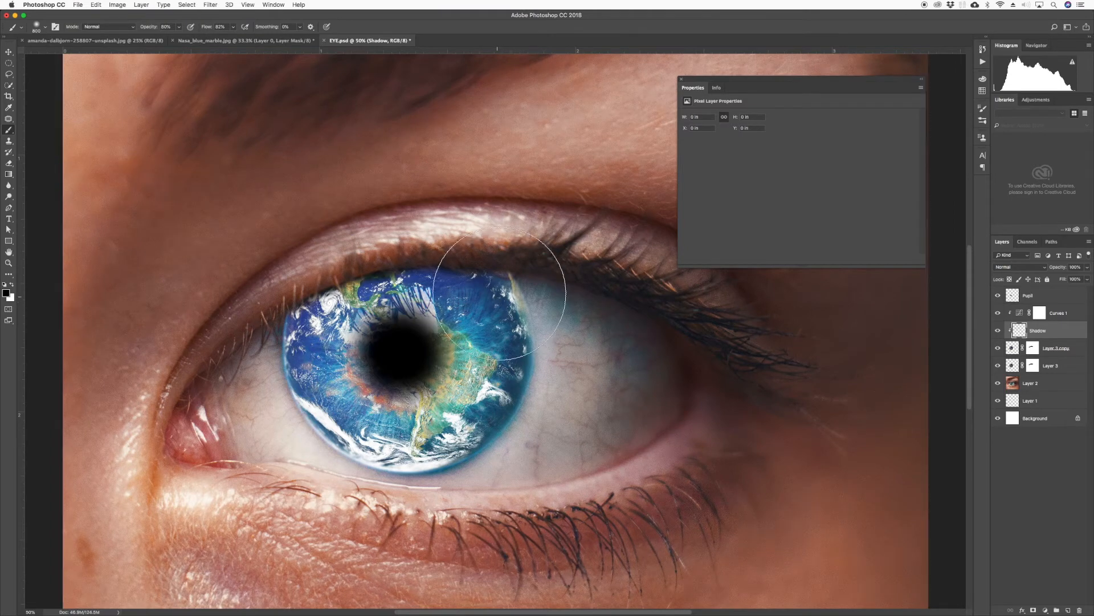
Repaint the soft black shadow across the Earth's top edge under the upper eyelid and review the whole composite.
mouse_move(500, 280)
mouse_down()
mouse_move(467, 268)
mouse_move(490, 270)
mouse_move(268, 297)
mouse_move(322, 297)
mouse_move(378, 269)
mouse_move(471, 260)
mouse_move(489, 272)
mouse_move(433, 268)
mouse_move(328, 288)
mouse_move(287, 313)
mouse_move(301, 319)
mouse_move(303, 344)
mouse_move(316, 319)
mouse_move(503, 294)
mouse_move(366, 285)
mouse_up()
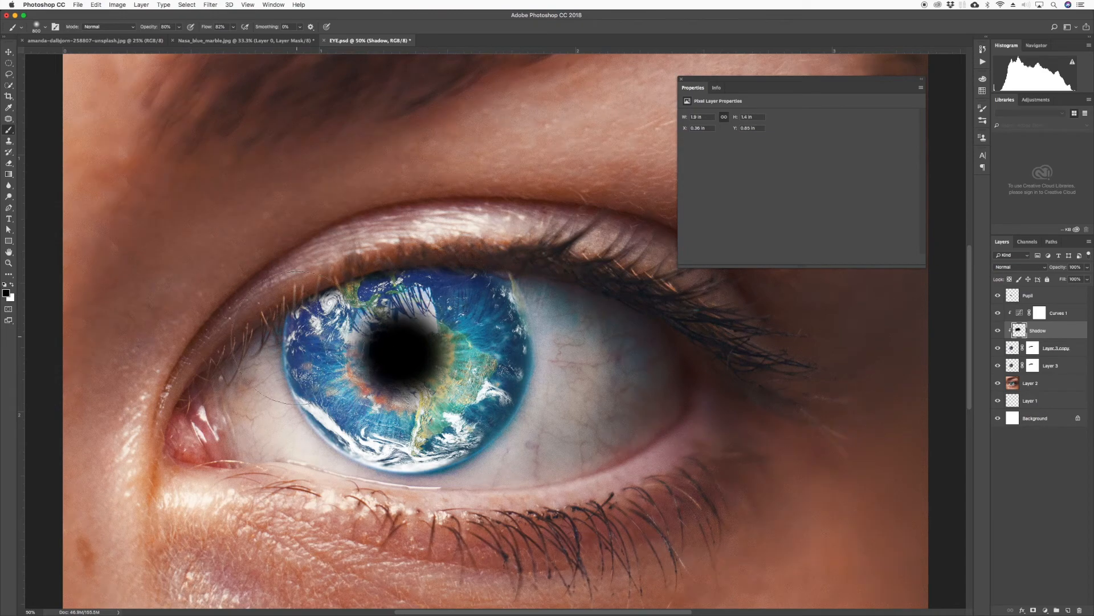
key(super+minus)
key(super+minus)
key(super+minus)
key(super+minus)
key(super+minus)
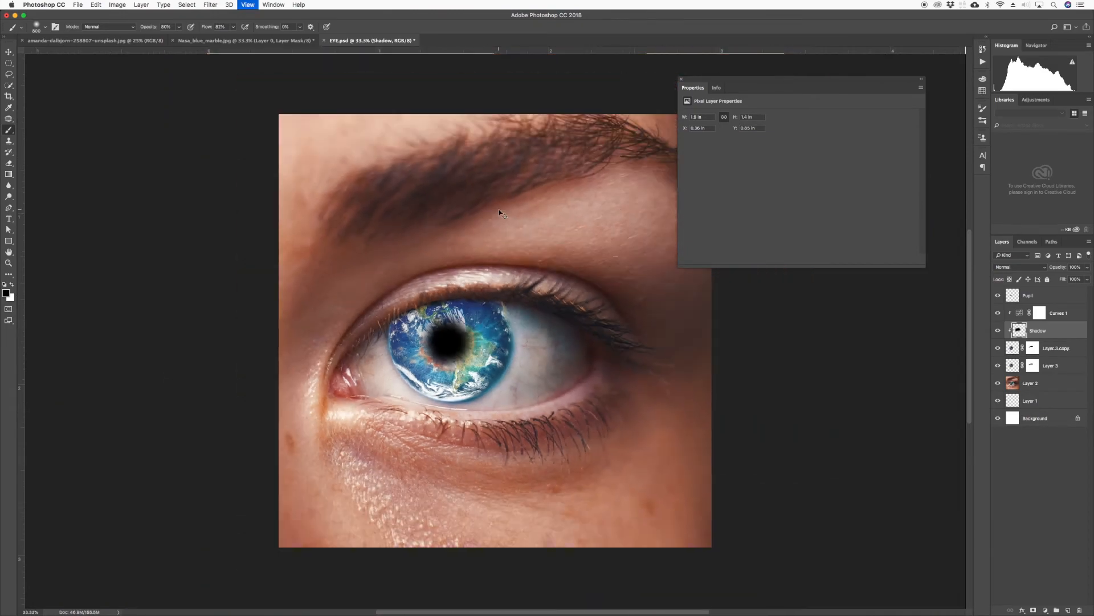
Compare the whole composite with the Curves 1 adjustment hidden and shown.
key(super+plus)
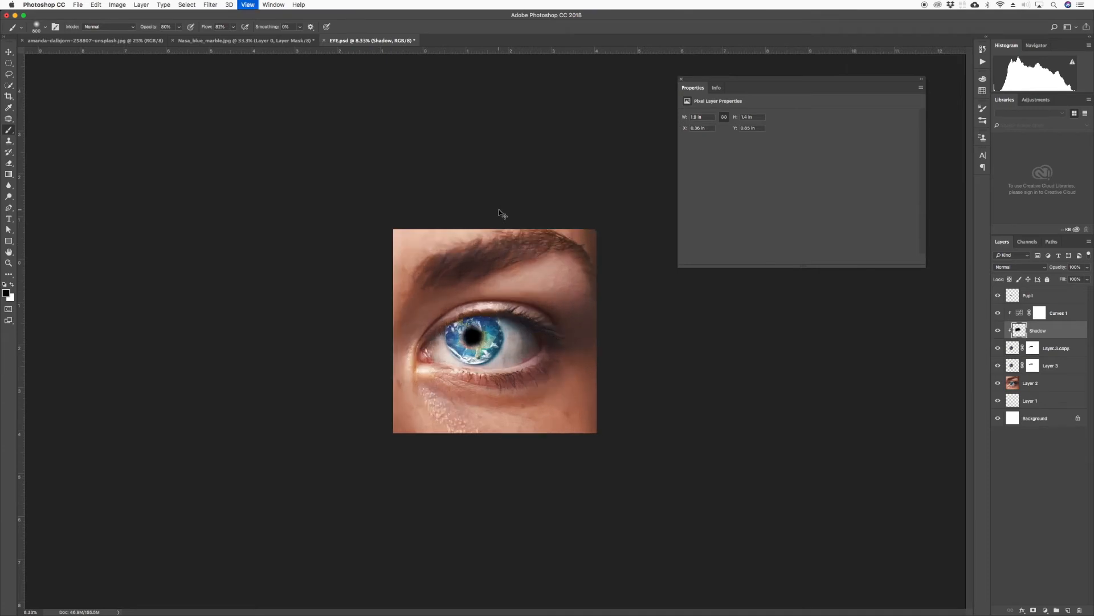
click(8, 52)
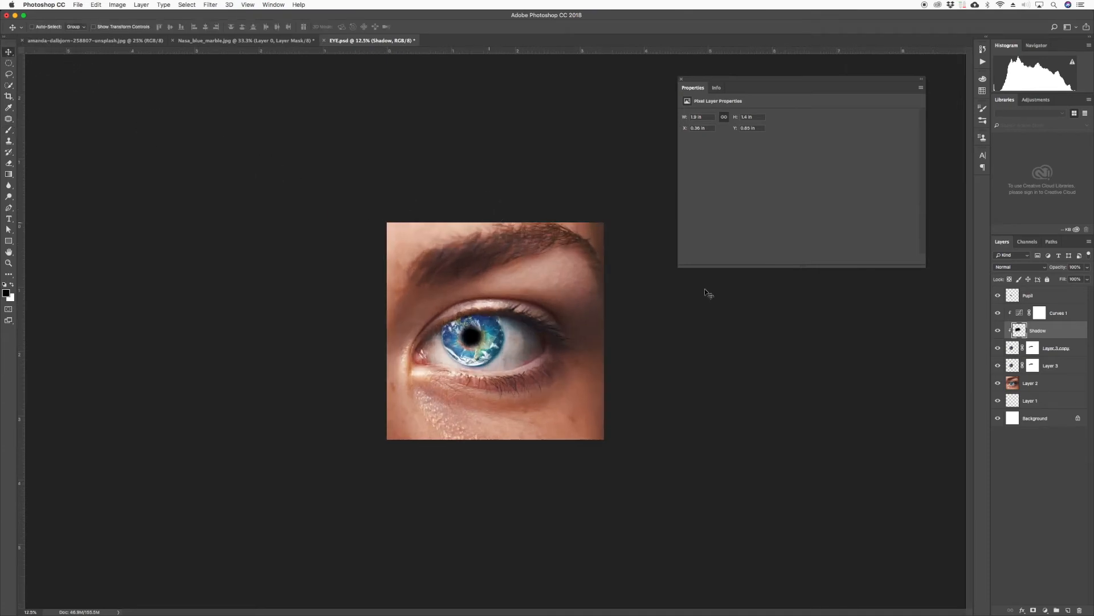
click(997, 314)
click(998, 313)
click(998, 314)
click(998, 313)
Examine the black pupil at several magnifications and compare the iris with the Pupil layer hidden and shown.
click(1021, 296)
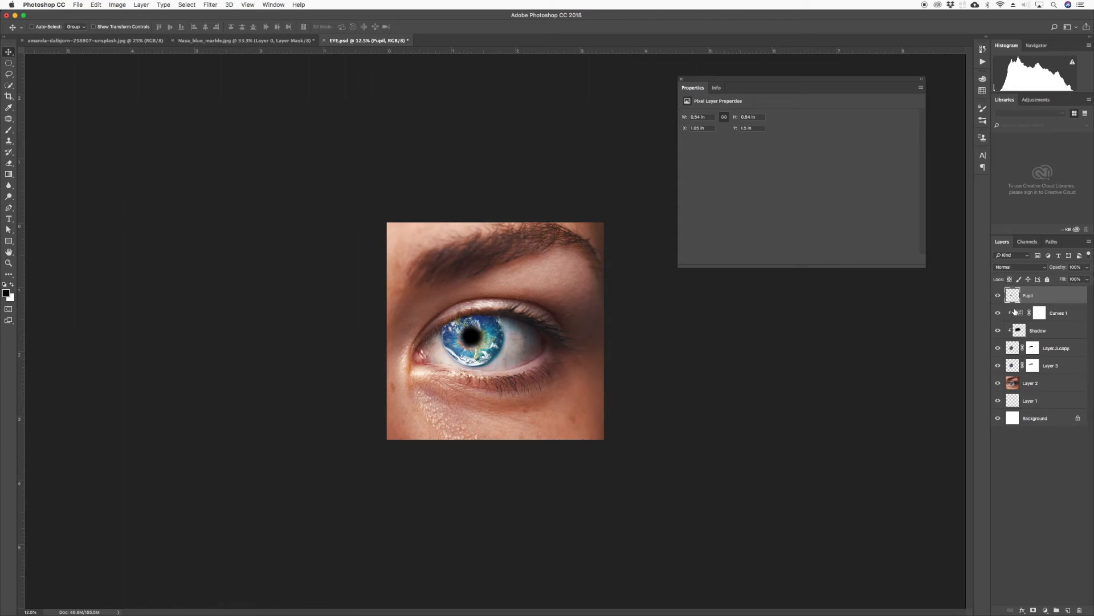
key(super+plus)
key(super+plus)
key(super+plus)
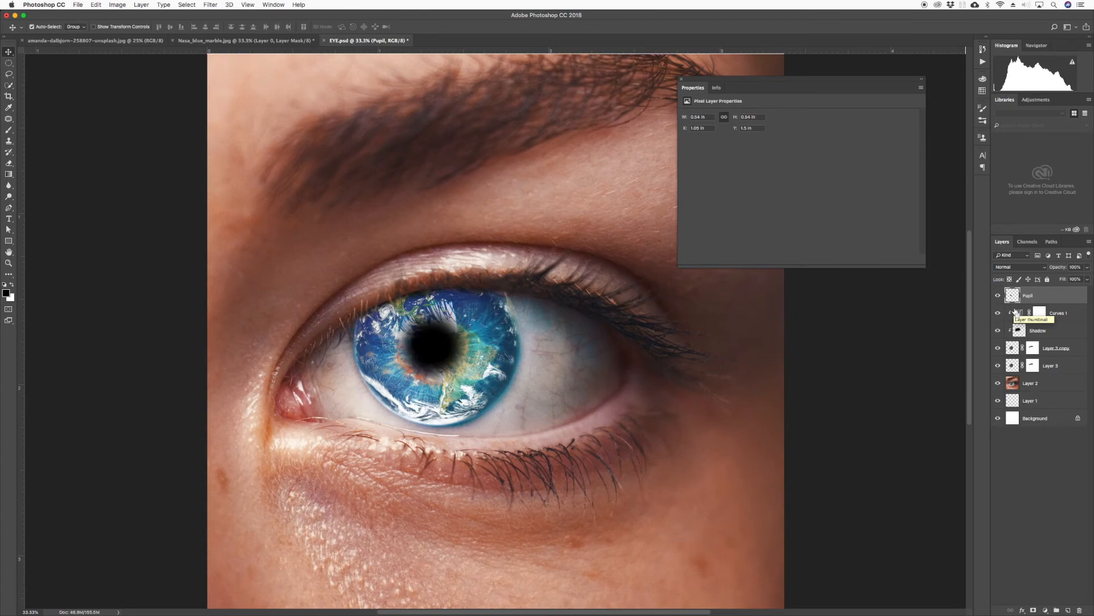
key(super+minus)
key(super+minus)
key(super+plus)
key(super+plus)
key(super+plus)
key(super+plus)
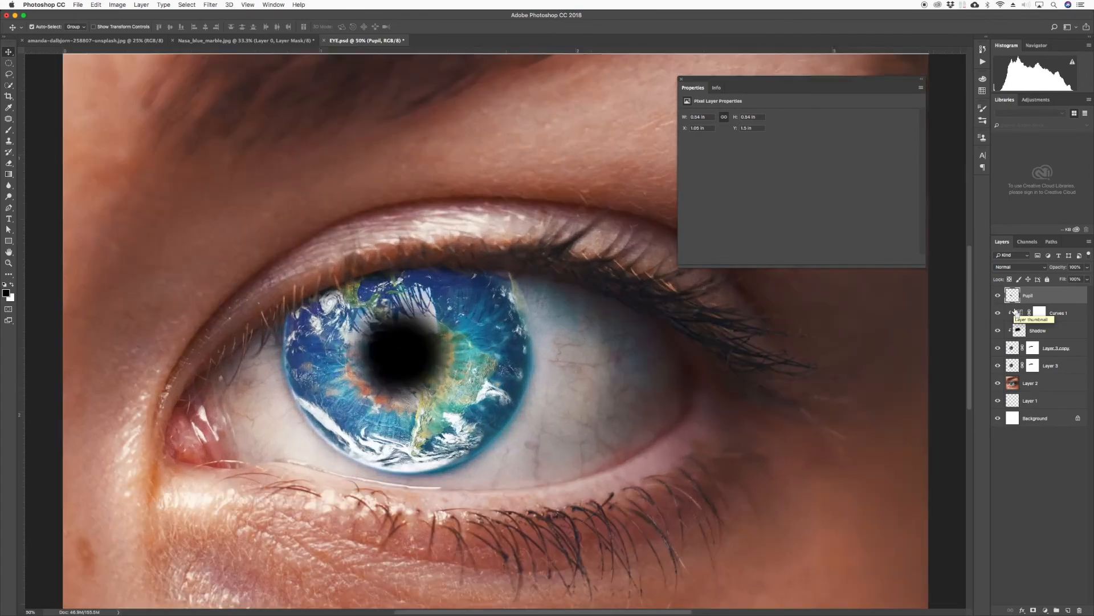
key(super+plus)
key(super+minus)
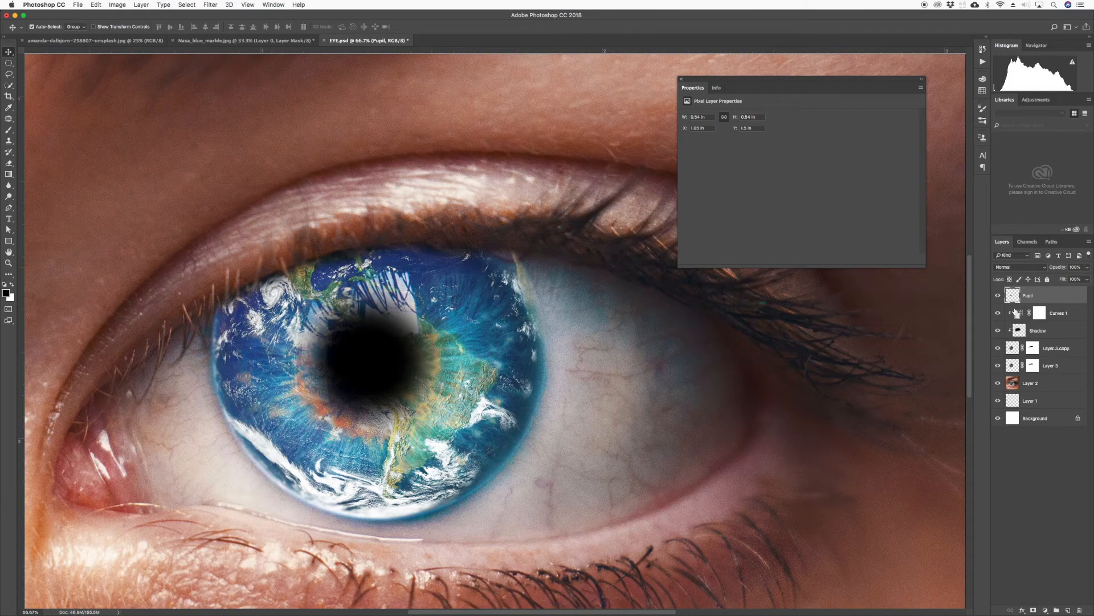
key(super+minus)
key(super+minus)
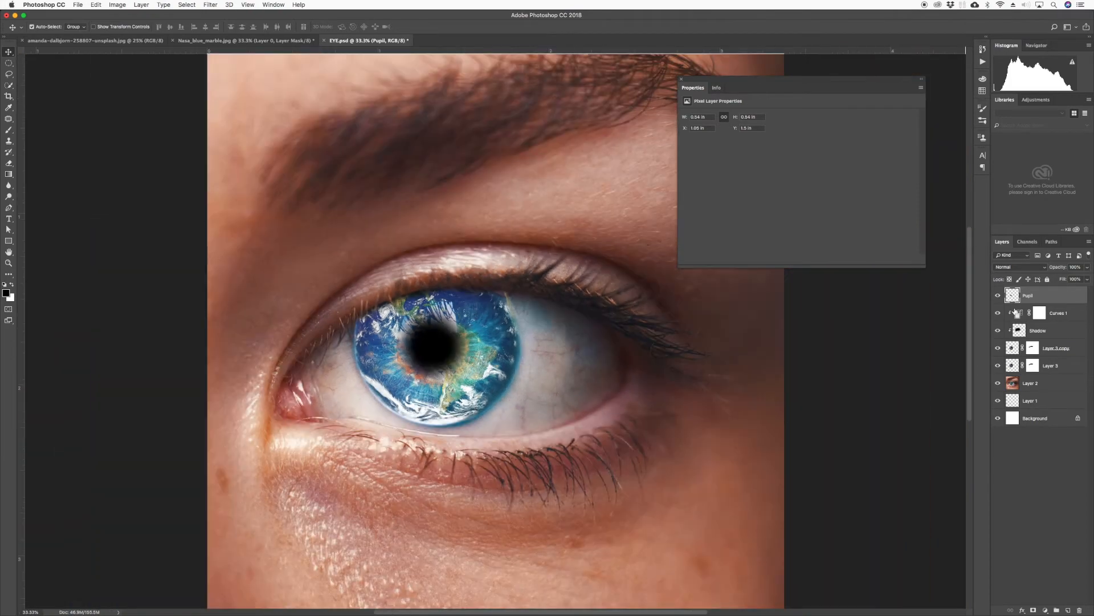
key(super+plus)
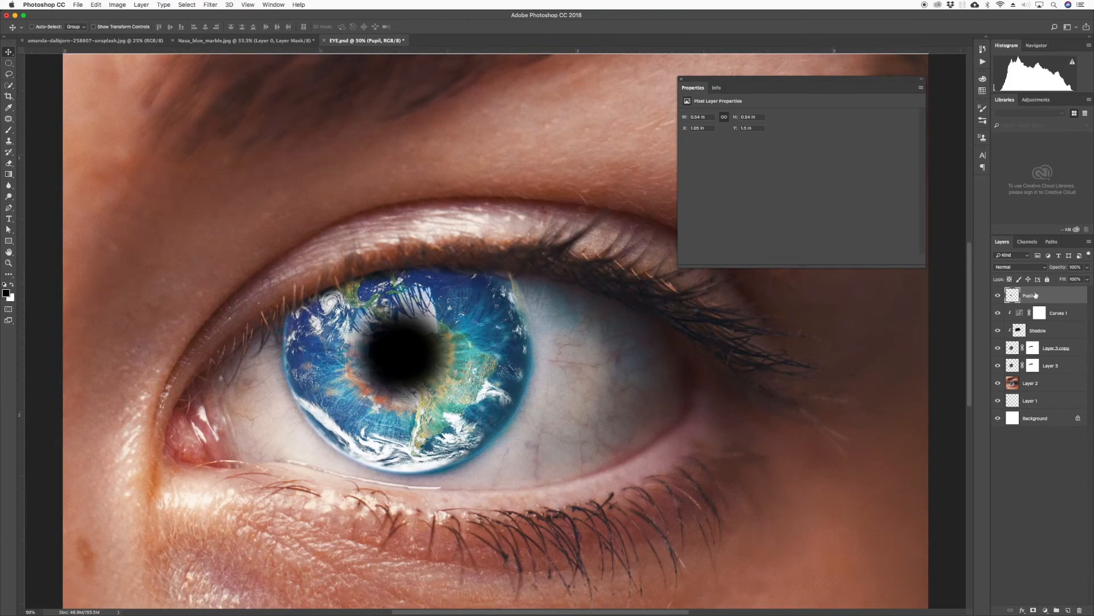
click(998, 296)
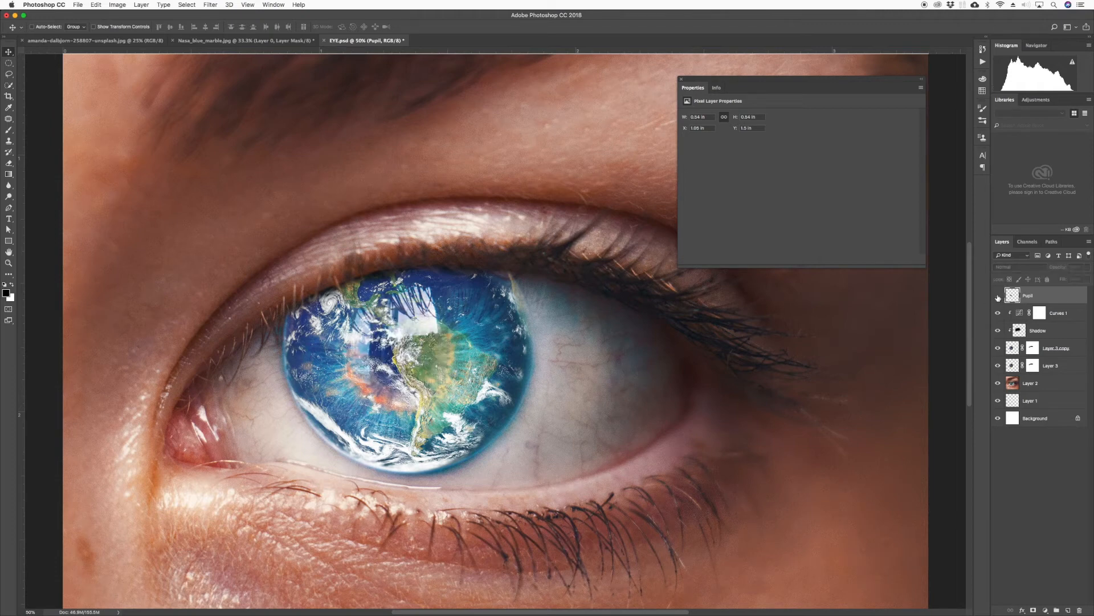
click(998, 295)
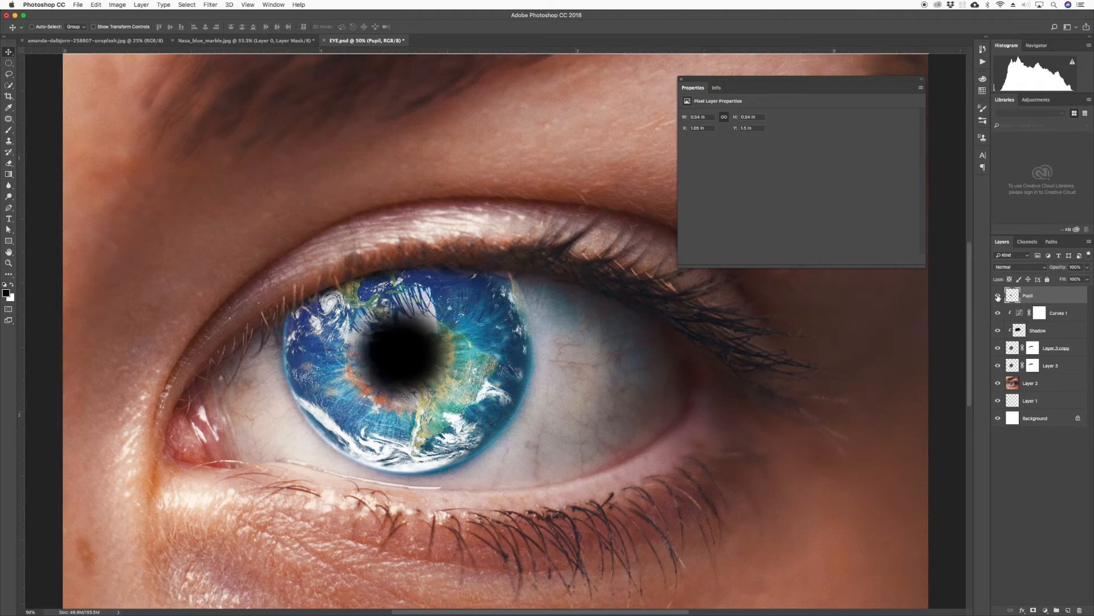
Rename Layer 3 as IRIS1.
click(1013, 347)
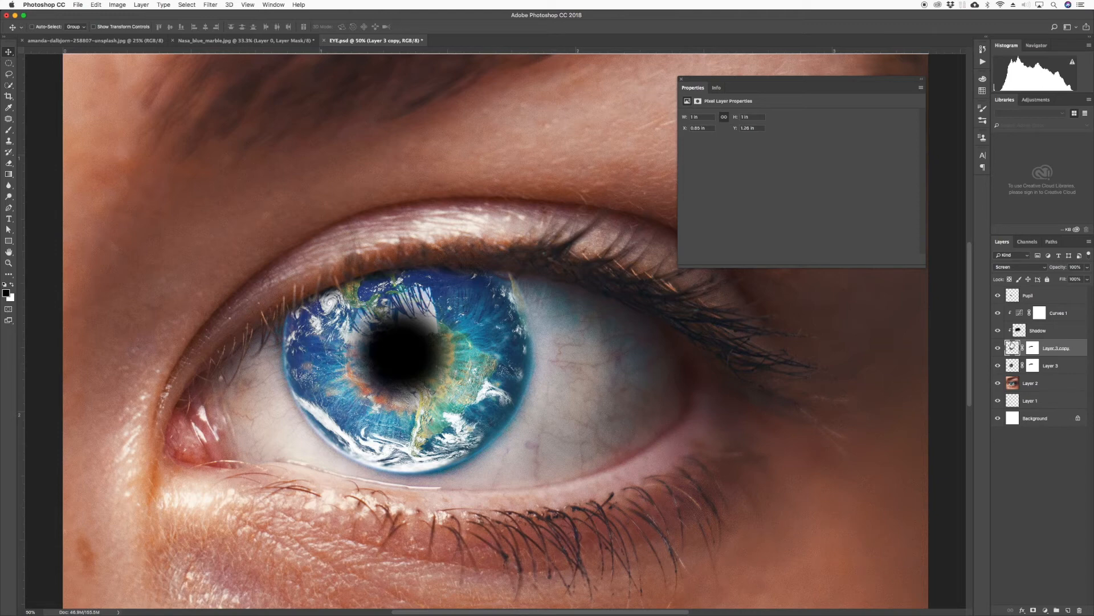
click(1012, 366)
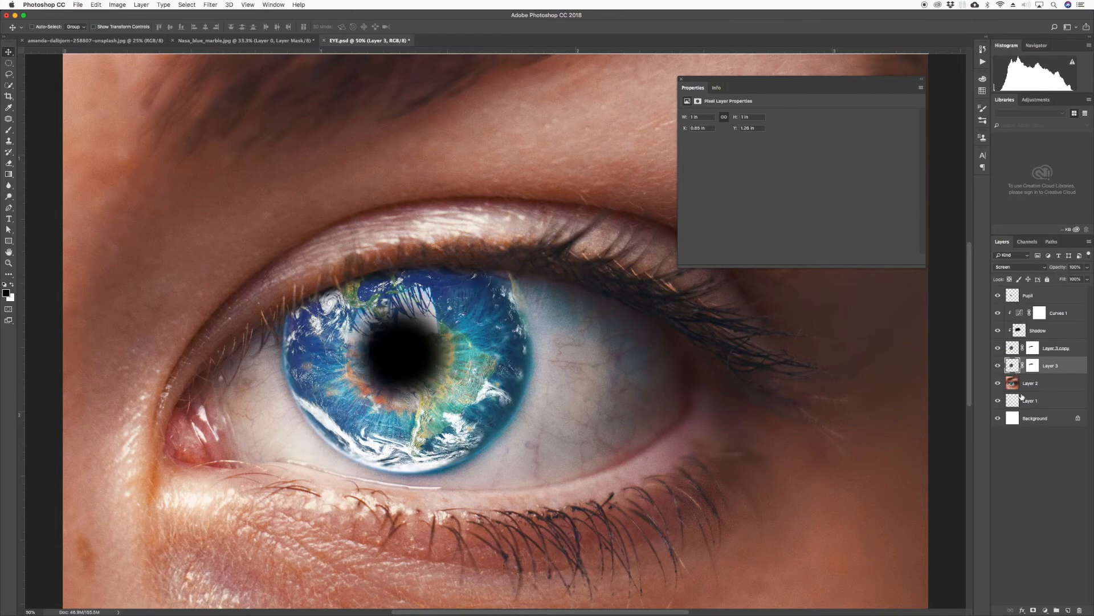
double_click(1051, 365)
key(BackSpace)
text(IRIS1)
key(Return)
Rename Layer 3 copy as IRIS2.
double_click(1075, 351)
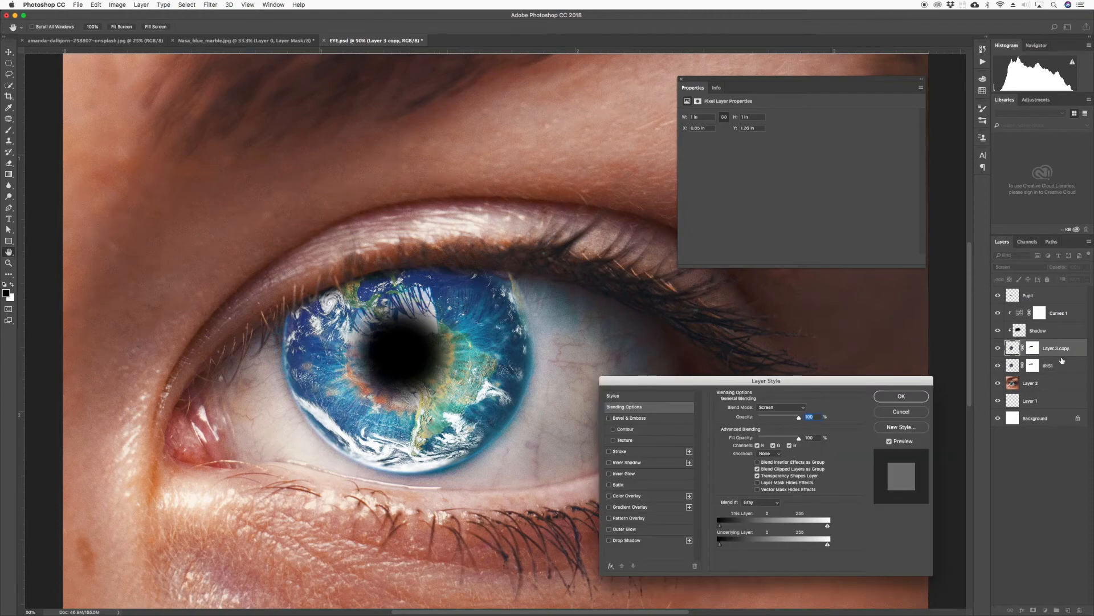
key(Escape)
double_click(1059, 348)
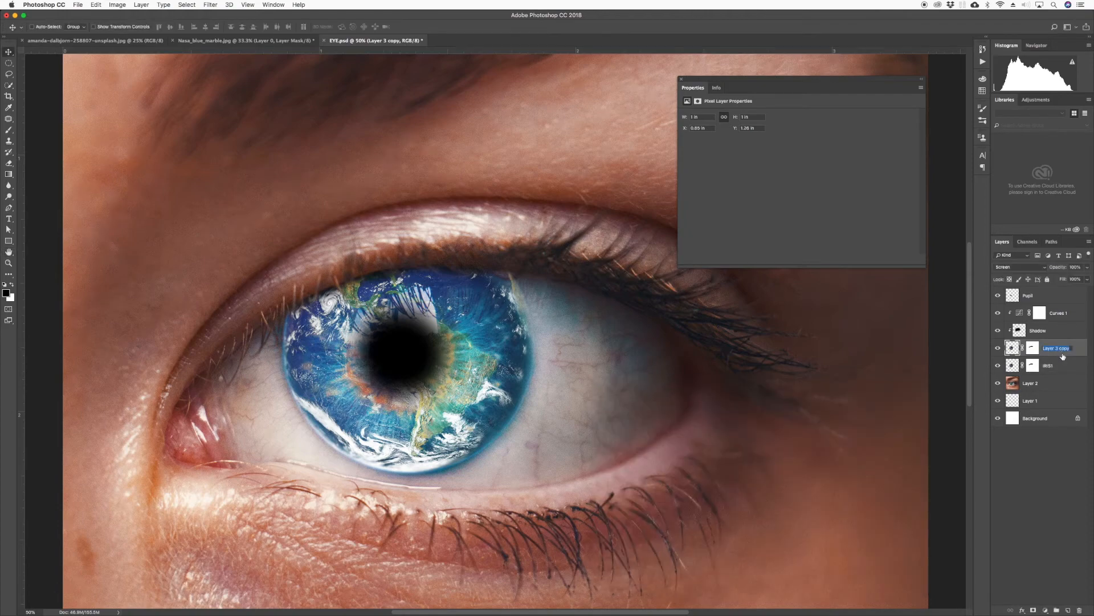
key(BackSpace)
text(IRIS2)
key(Return)
Add a Curves adjustment clipped to the IRIS1 layer and pull its RGB midtones down to darken the iris.
click(1063, 367)
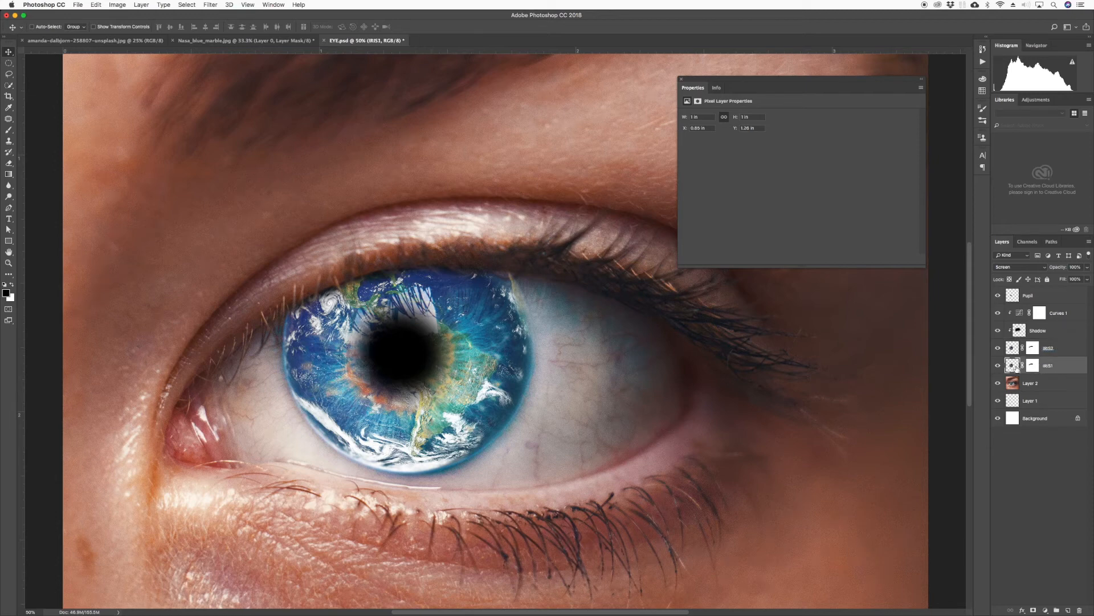
click(1045, 611)
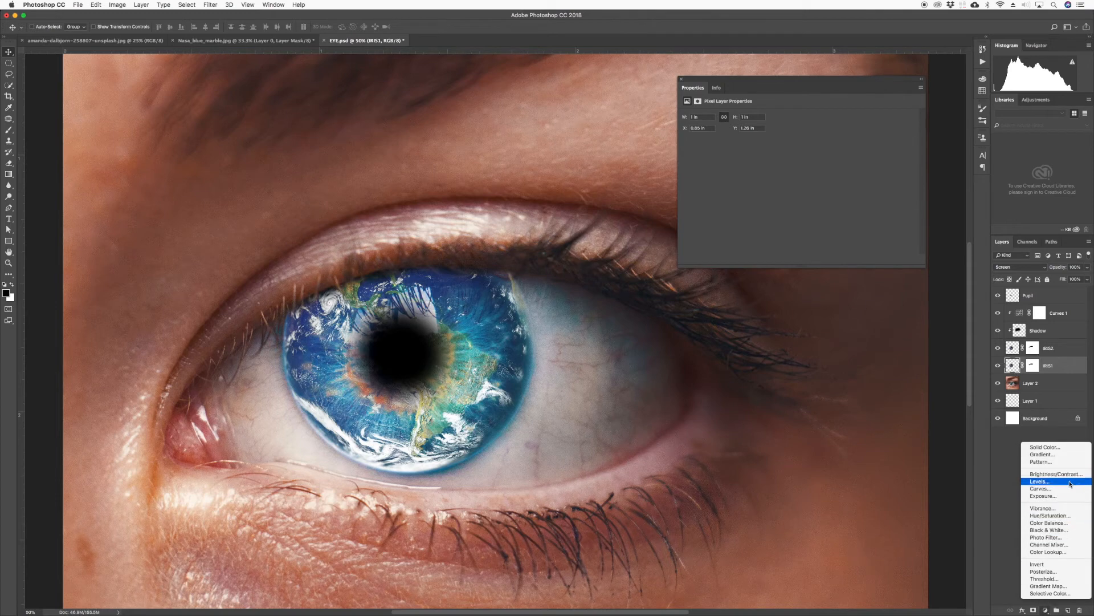
click(1001, 471)
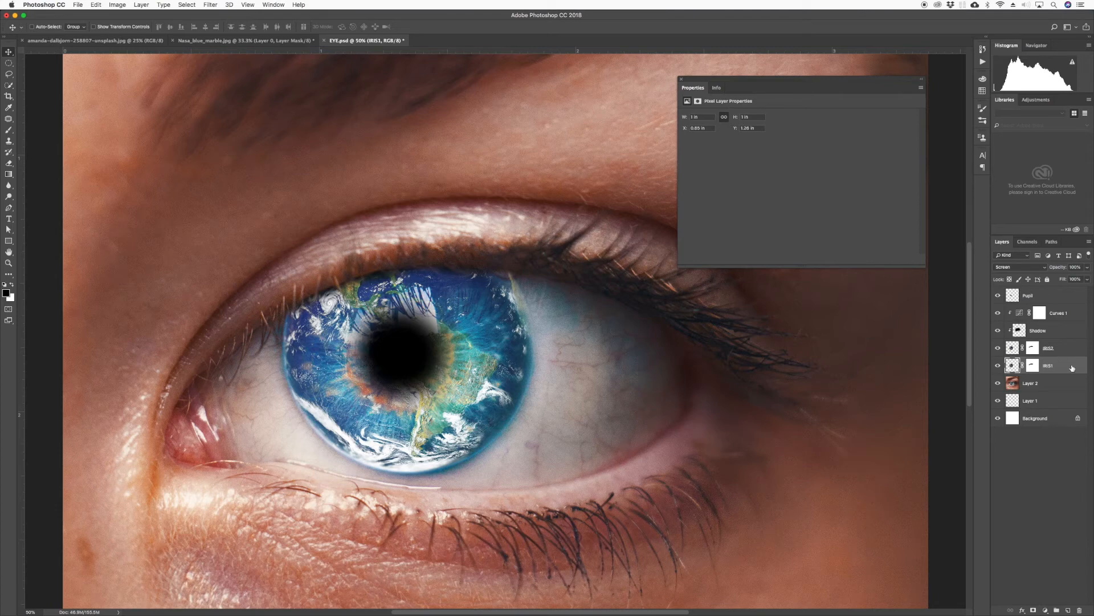
click(1045, 610)
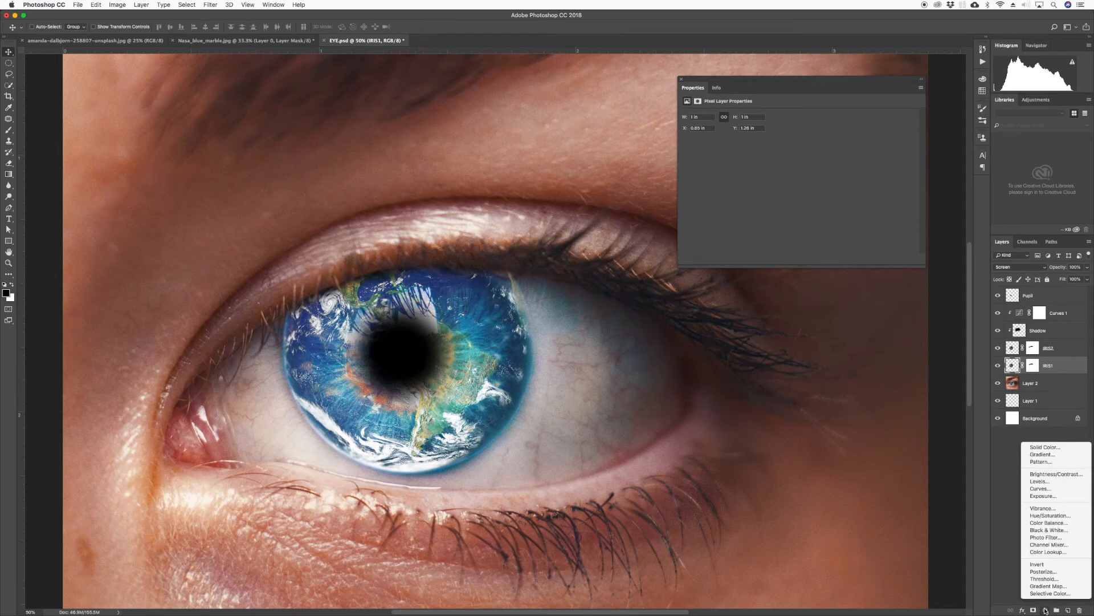
click(1041, 489)
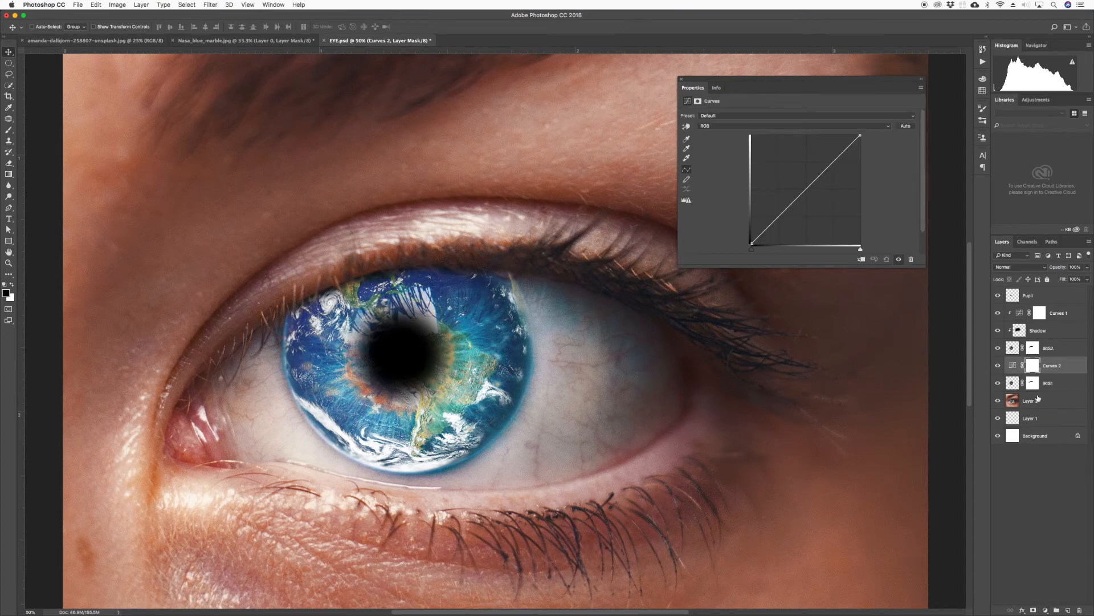
click(1018, 365)
drag(803, 195, 819, 205)
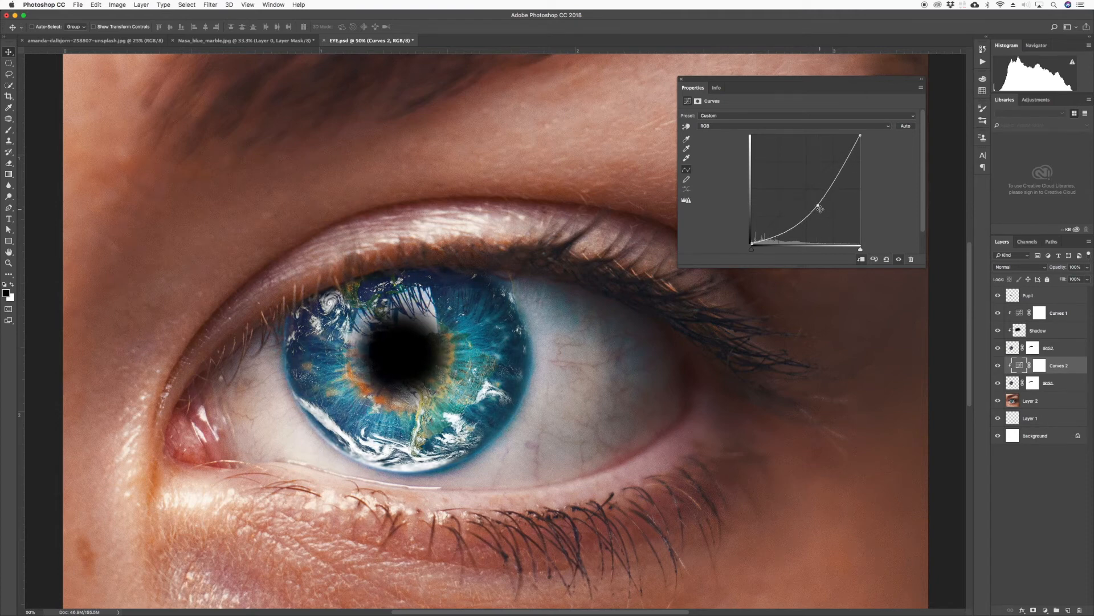
Review the darkened iris in the whole composite, hide the adjustment properties and save EYE.psd.
key(super+minus)
key(super+minus)
key(super+minus)
key(super+minus)
key(super+minus)
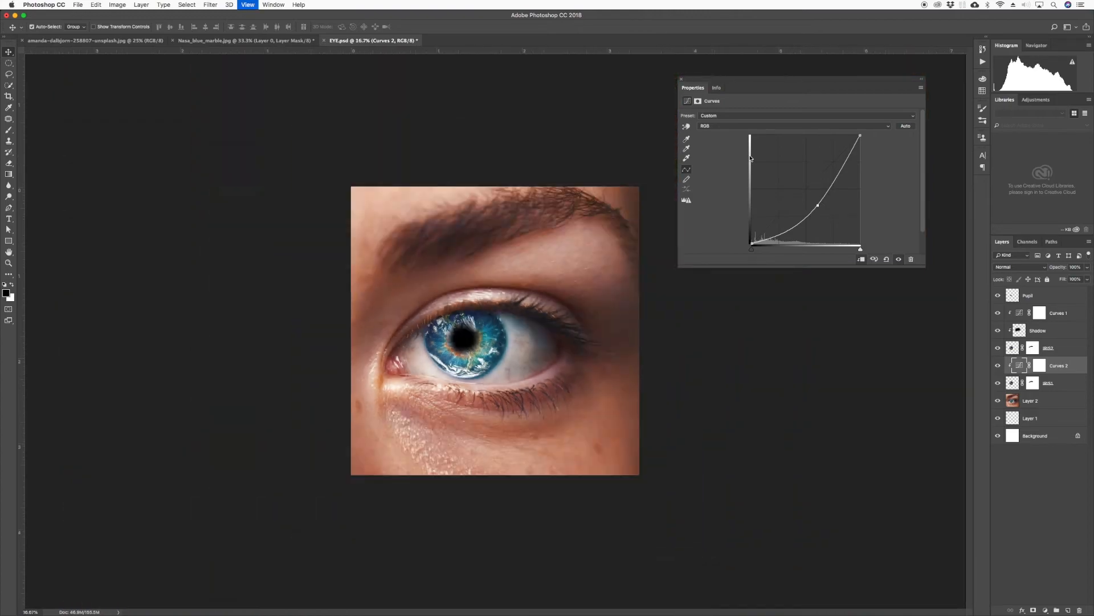
key(super+minus)
key(super+plus)
key(super+plus)
key(F8)
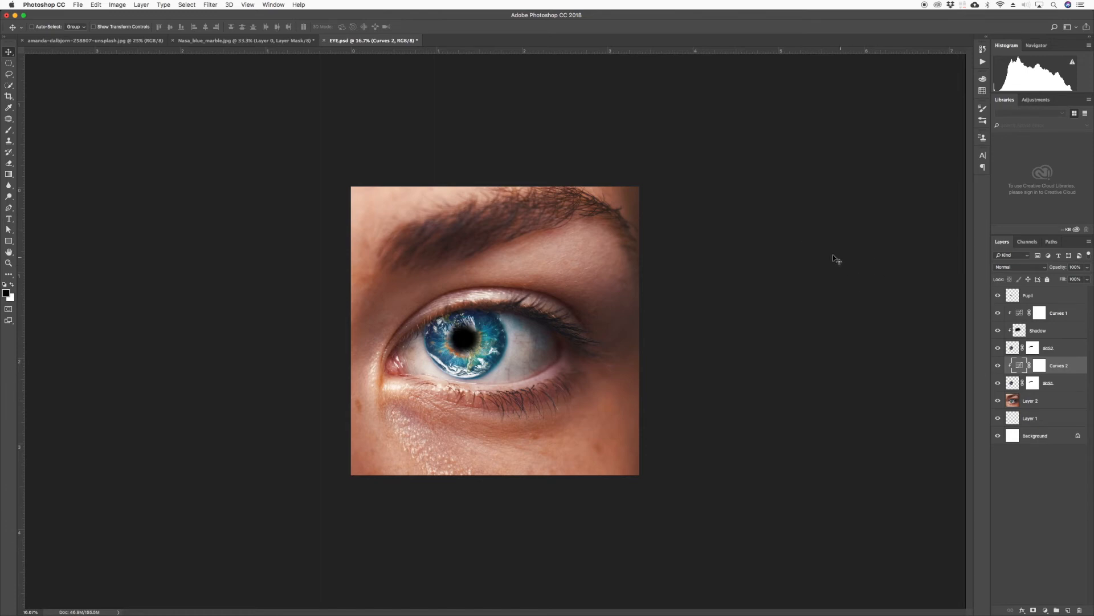
key(super+s)
Examine the iris, eyelid shadow and lashes up close, and return to the full composite.
key(super+equal)
key(super+equal)
key(super+equal)
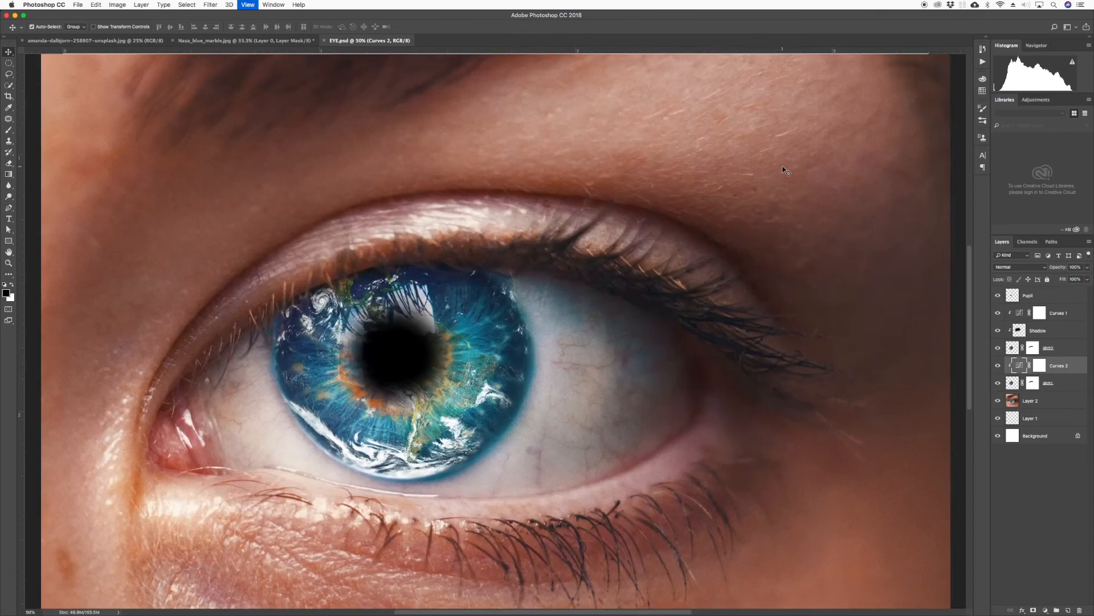
key(super+equal)
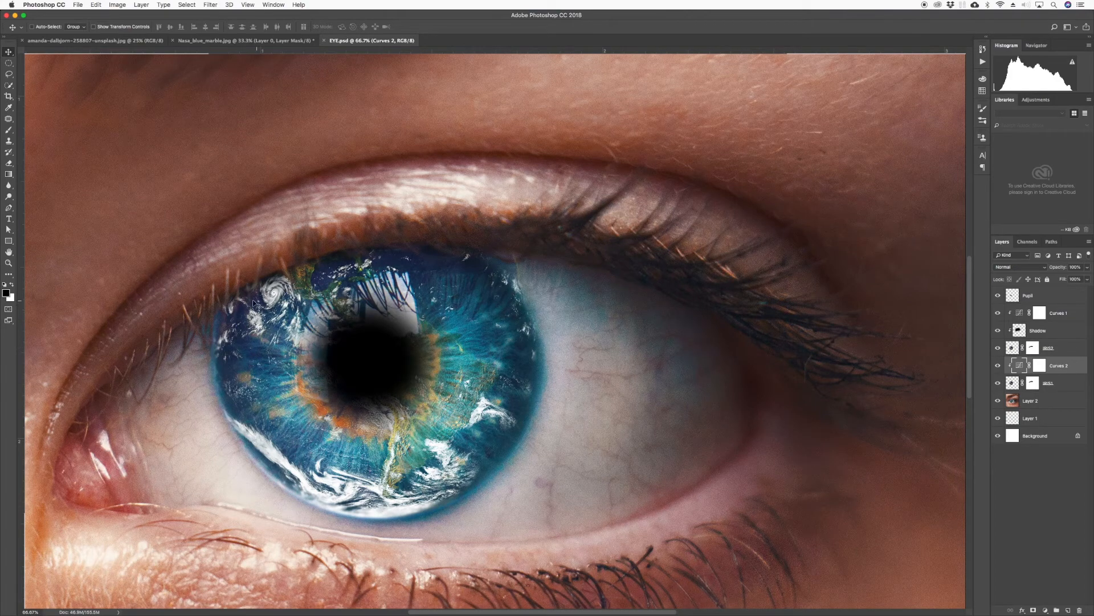
scroll(564, 338, down, 5)
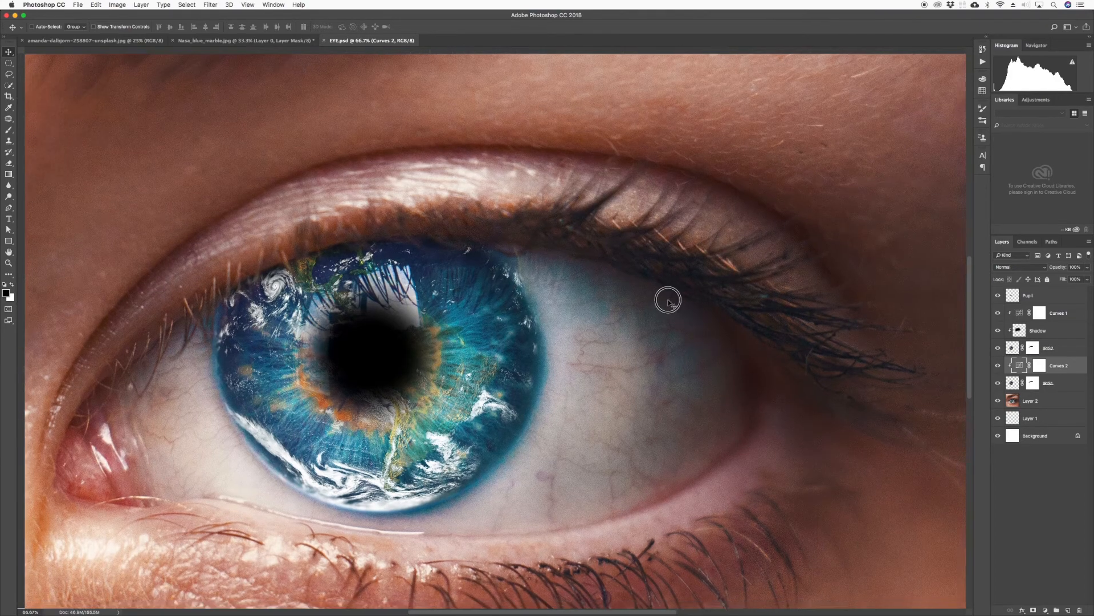
scroll(667, 298, left, 3)
scroll(708, 264, up, 3)
key(super+minus)
key(super+minus)
key(super+minus)
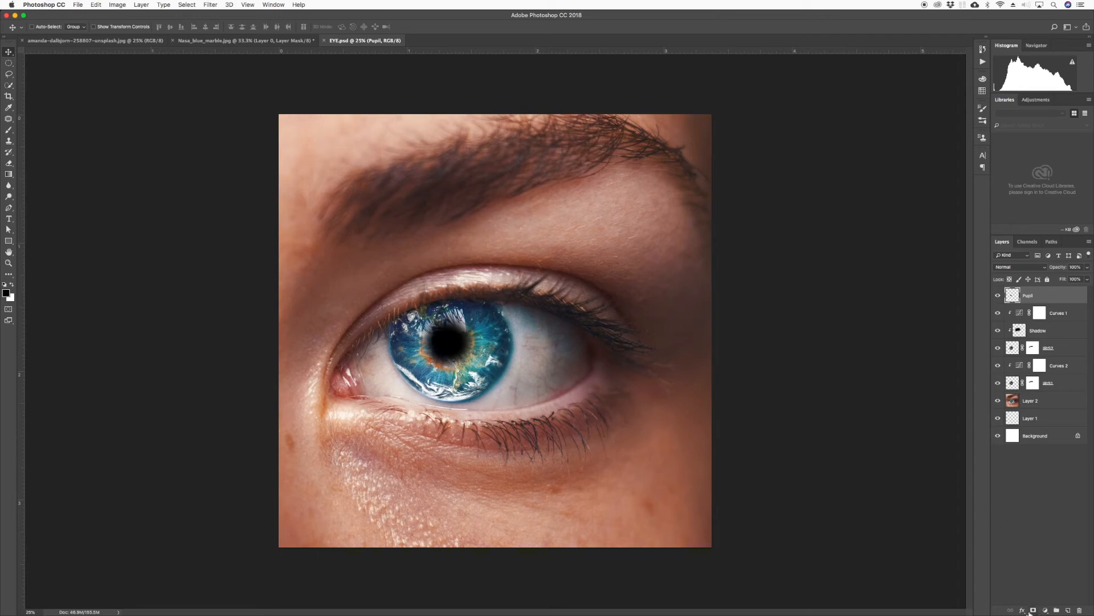
With the Pupil layer selected, sample the eye white as background color and the dark skin beside the eye as foreground color.
click(1045, 610)
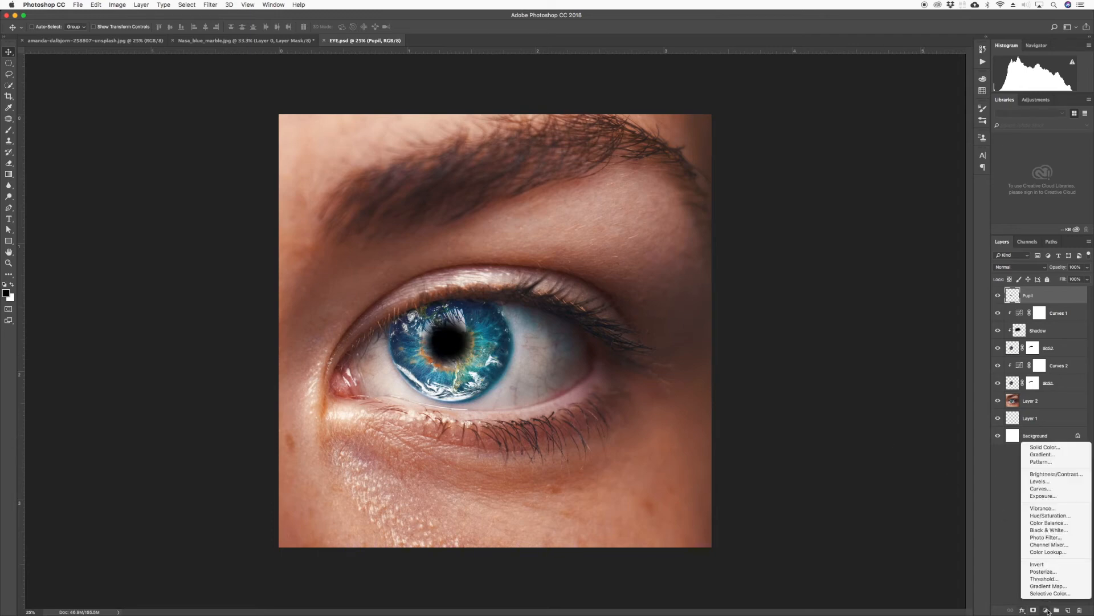
key(Escape)
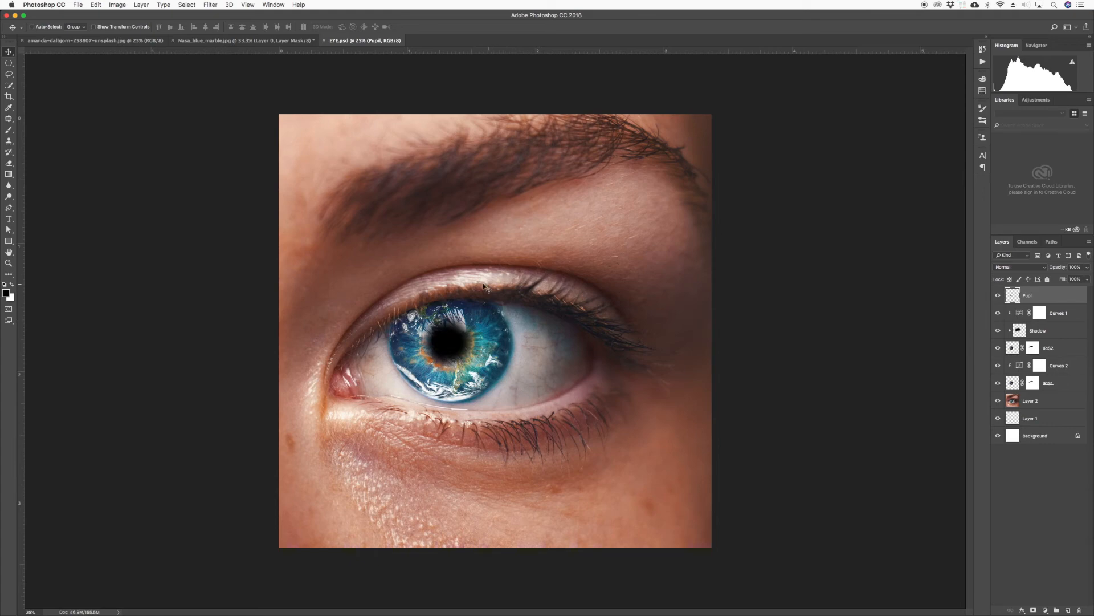
key(i)
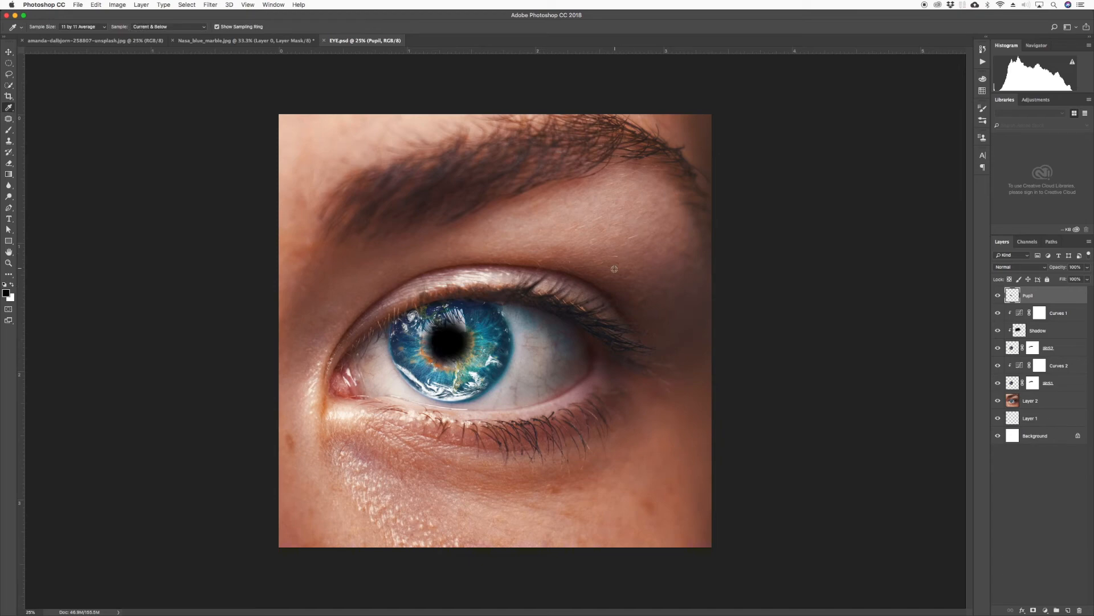
click(531, 371)
key(x)
click(673, 336)
Add a Gradient Map adjustment above the Pupil layer using the sampled colors, and move its properties clear of the image.
click(1046, 610)
click(1053, 587)
key(v)
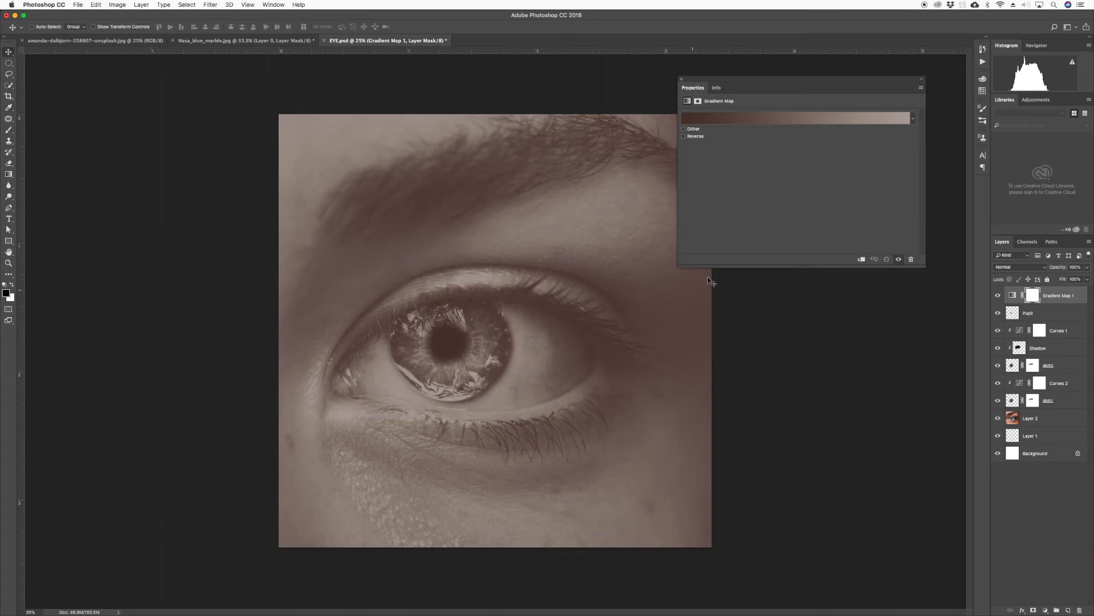
drag(826, 85, 864, 50)
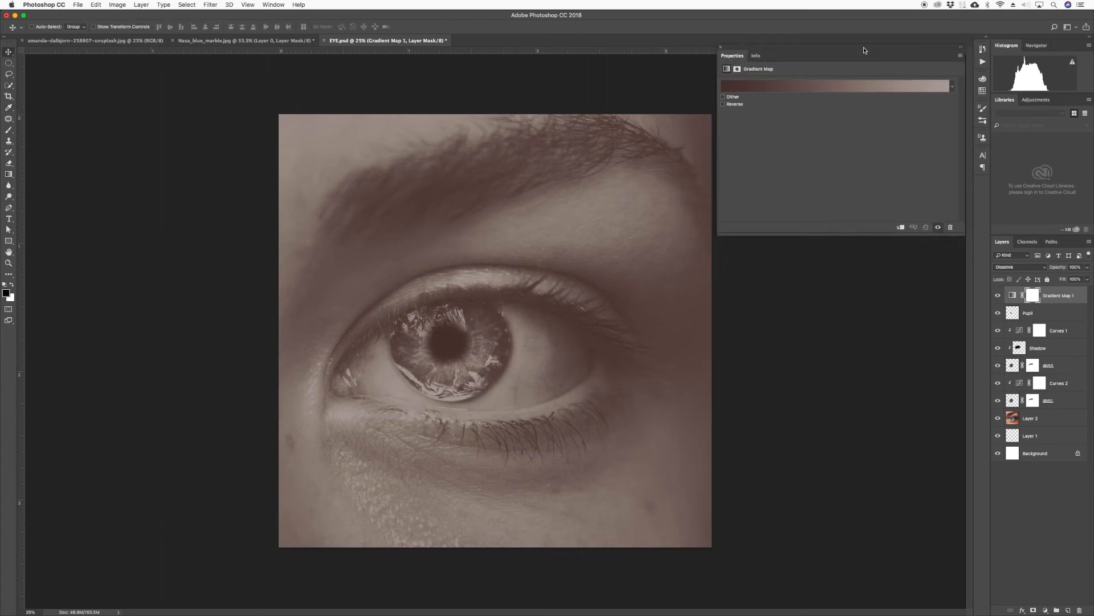
Compare the available blend modes on the Gradient Map 1 adjustment layer and settle on Multiply.
key(shift+plus)
key(shift+plus)
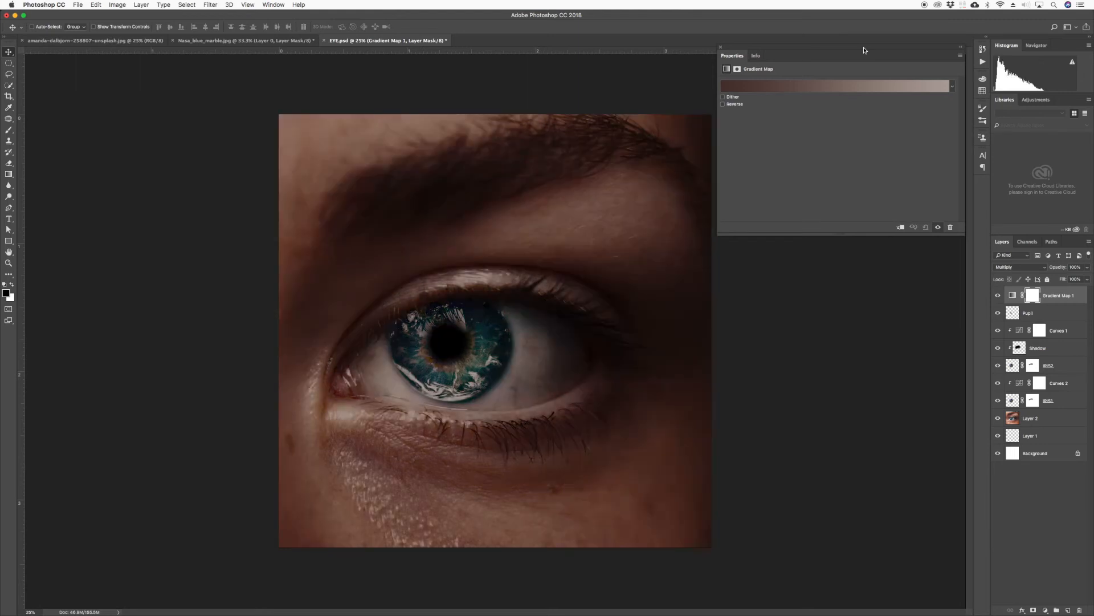
key(shift+plus)
key(shift+minus)
key(shift+plus)
key(shift+plus)
key(shift+plus)
key(shift+plus)
key(shift+plus)
key(shift+plus)
key(shift+plus)
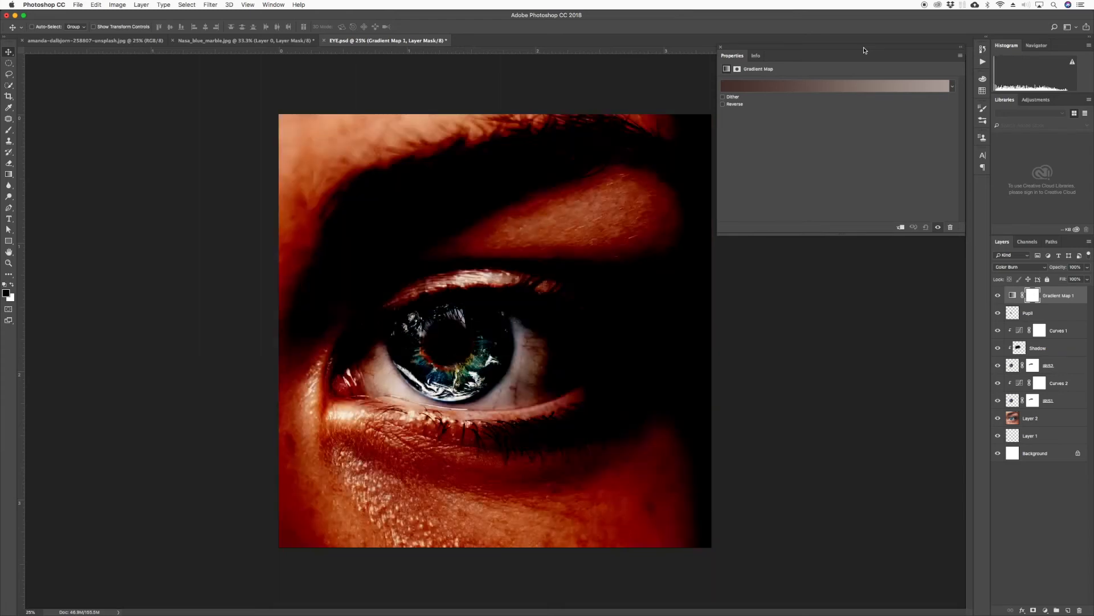
key(shift+plus)
key(shift+plus)
key(shift+plus)
key(shift+plus)
key(shift+plus)
key(shift+plus)
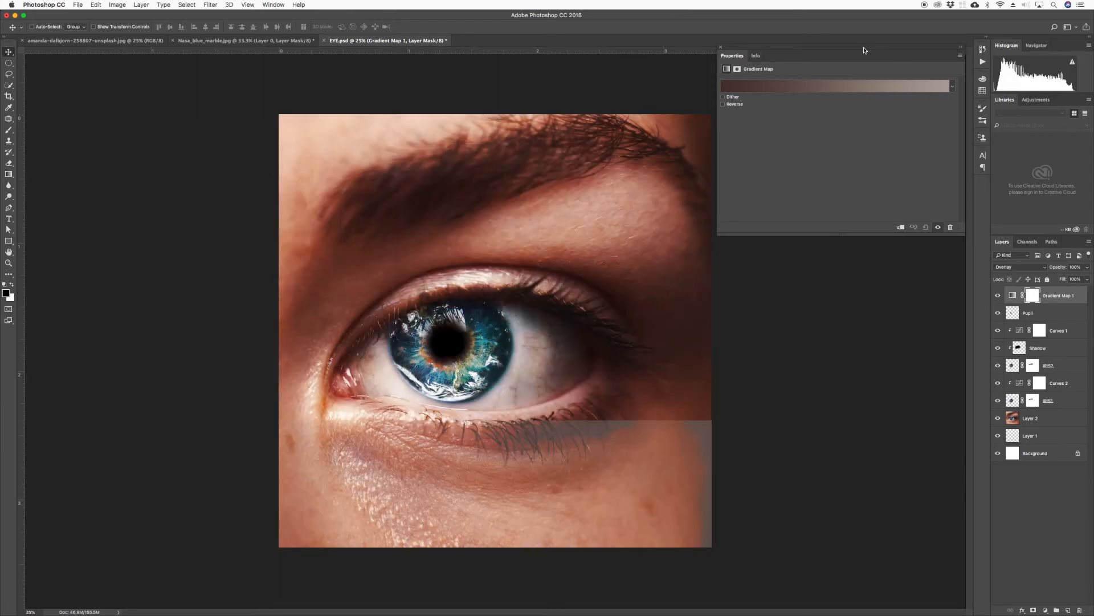
key(shift+plus)
key(shift+plus)
key(shift+plus)
key(shift+plus)
key(shift+plus)
key(shift+plus)
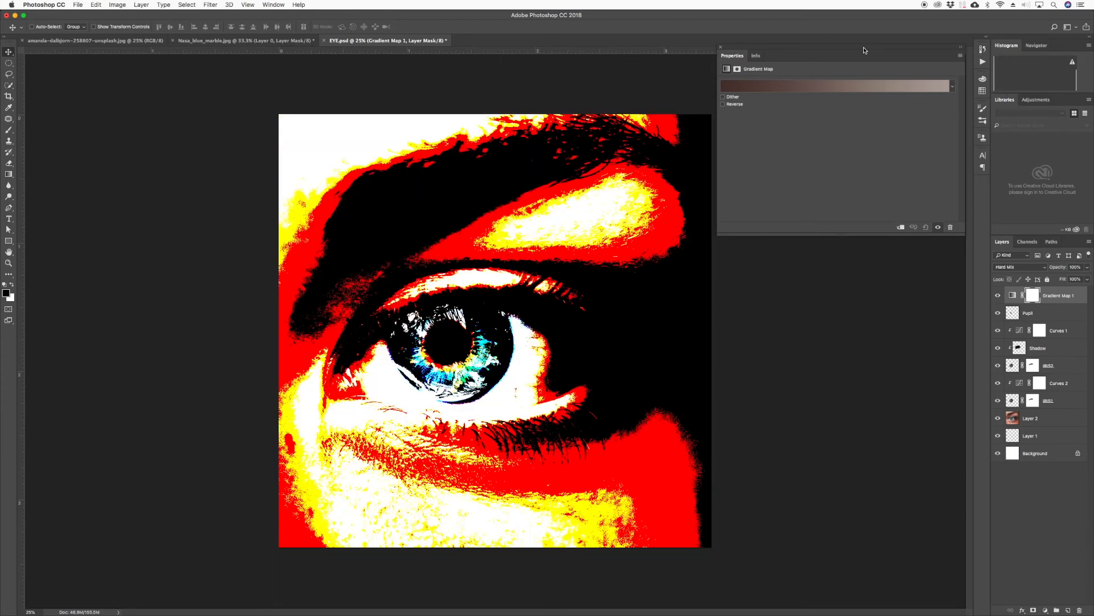
key(shift+plus)
key(shift+plus)
key(shift+plus)
key(shift+plus)
key(shift+plus)
key(shift+plus)
key(shift+plus)
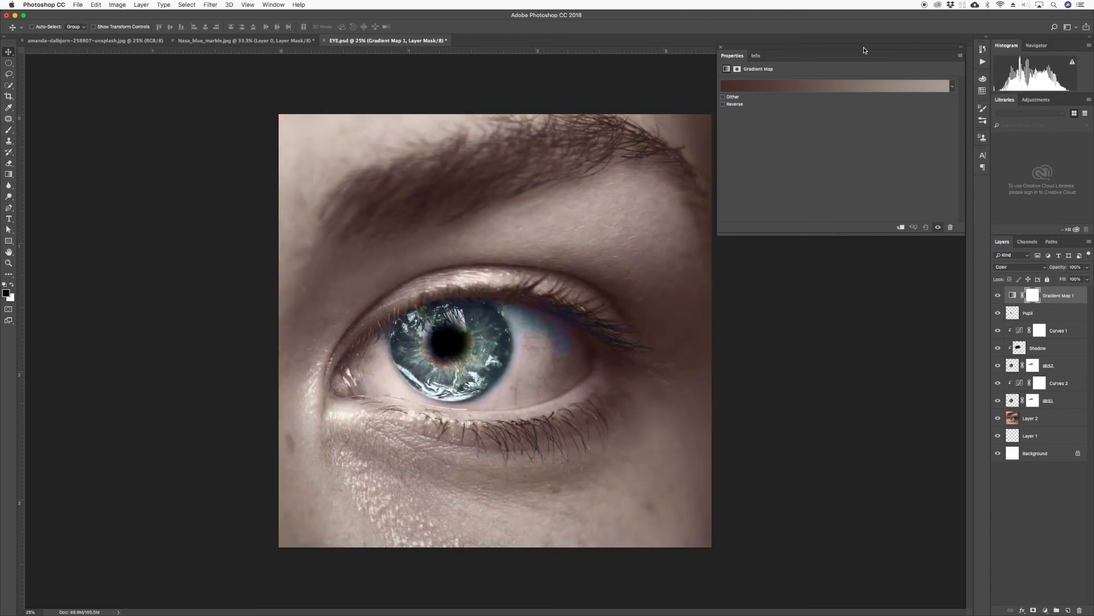
key(shift+plus)
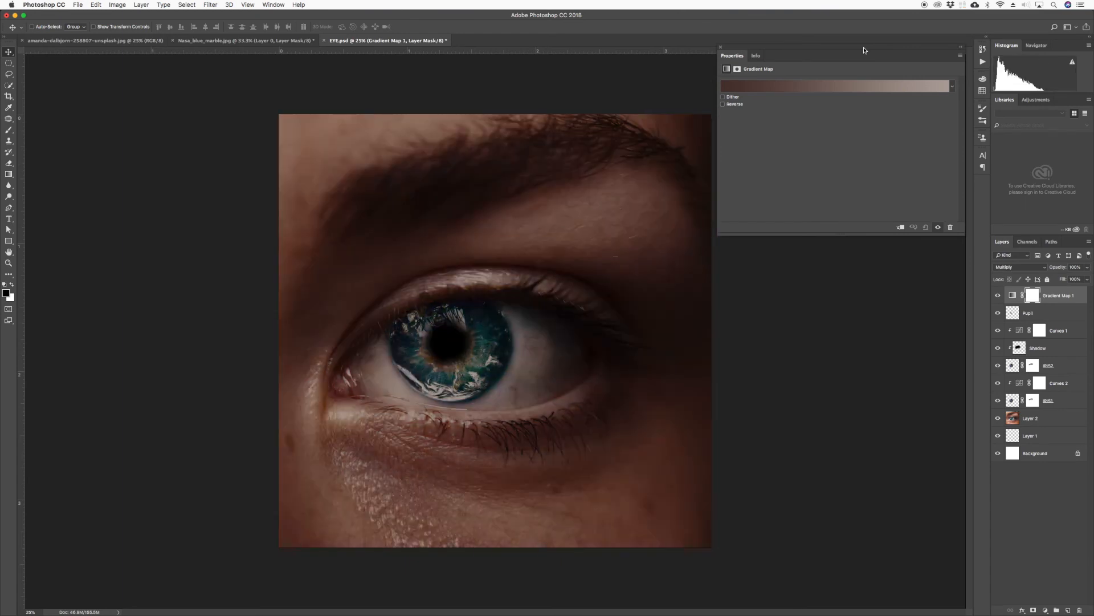
Lower the Gradient Map 1 layer's opacity to 41% and review the toned composite at a reduced size.
click(1087, 267)
drag(1086, 278, 1063, 280)
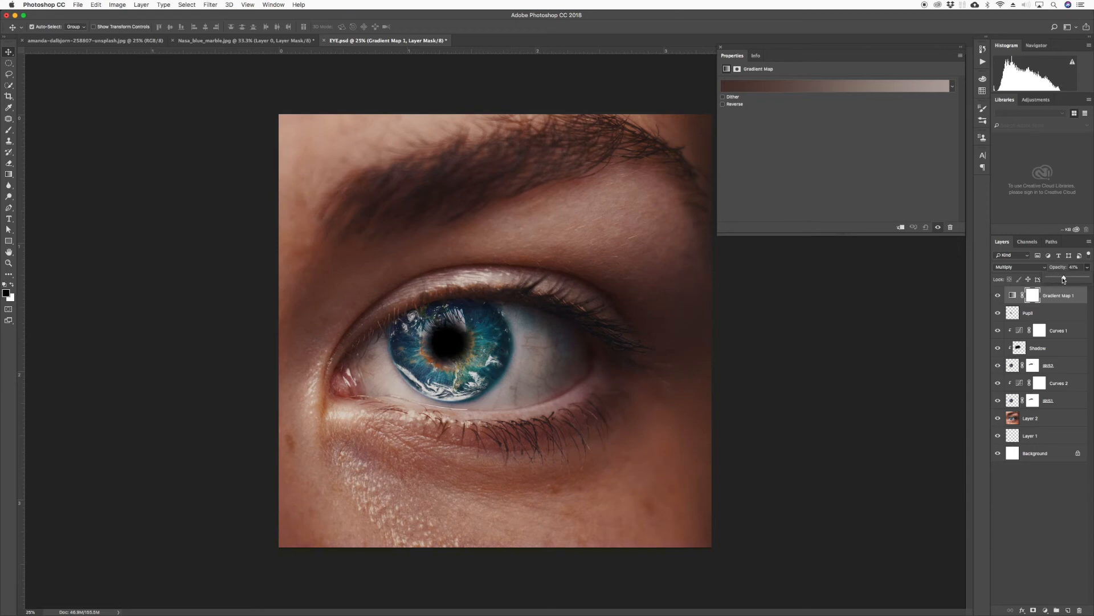
key(super+minus)
key(super+minus)
key(super+minus)
key(super+minus)
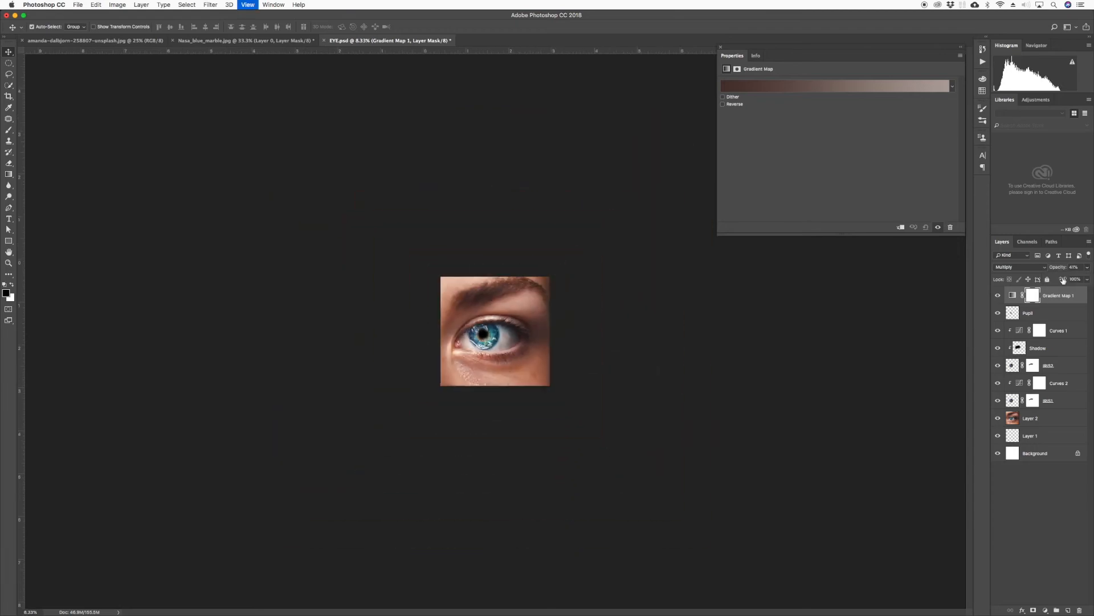
key(super+plus)
key(super+plus)
key(super+plus)
key(super+plus)
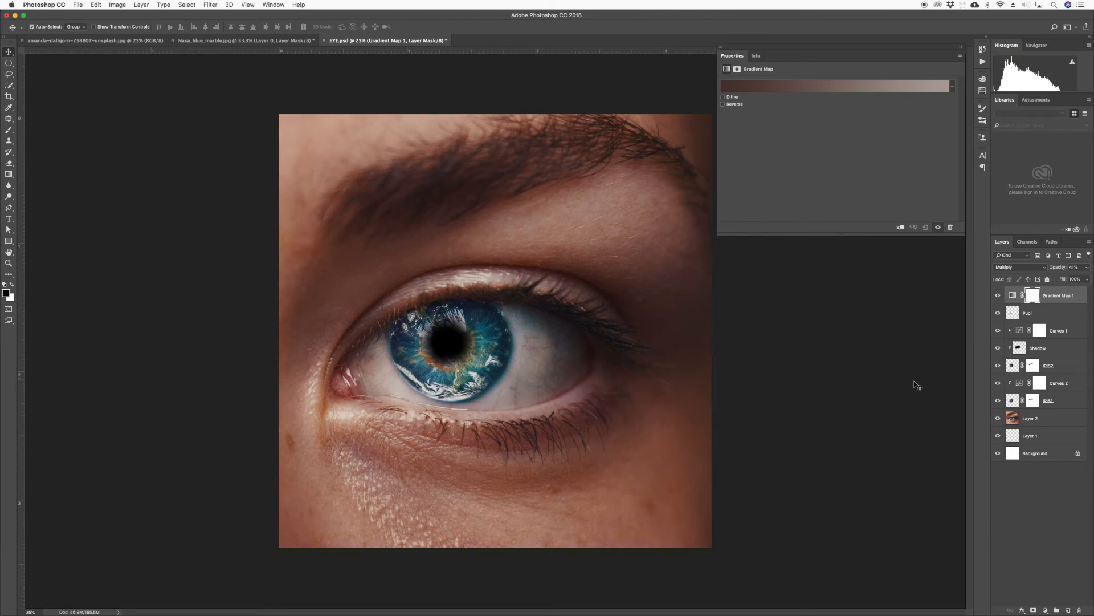
Reduce the Pupil layer's opacity slightly, check the effect on the whole composite and save EYE.psd.
key(super+equal)
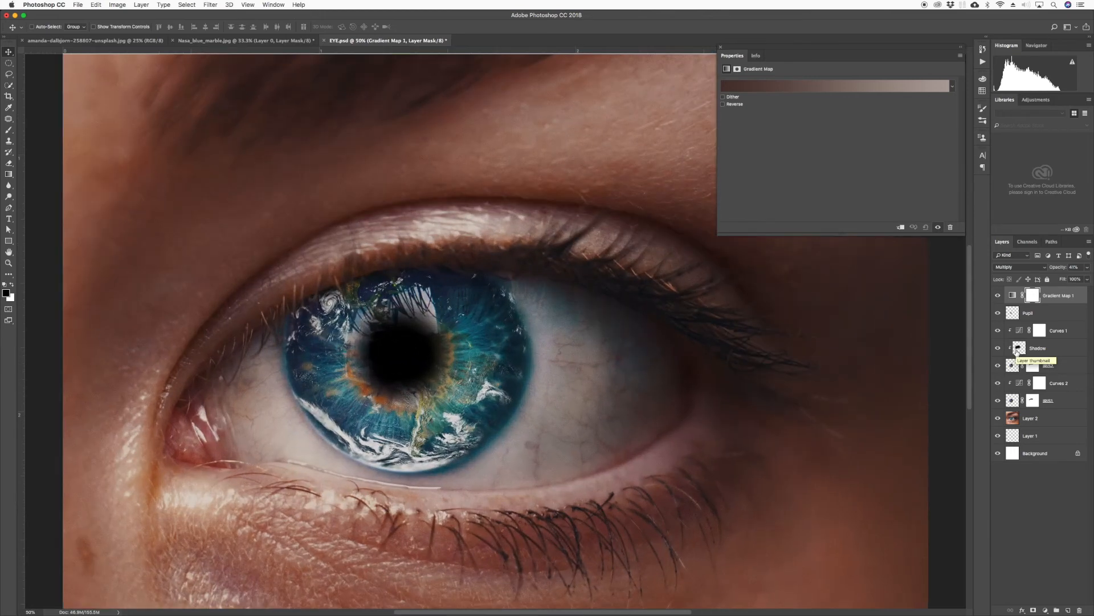
click(1010, 314)
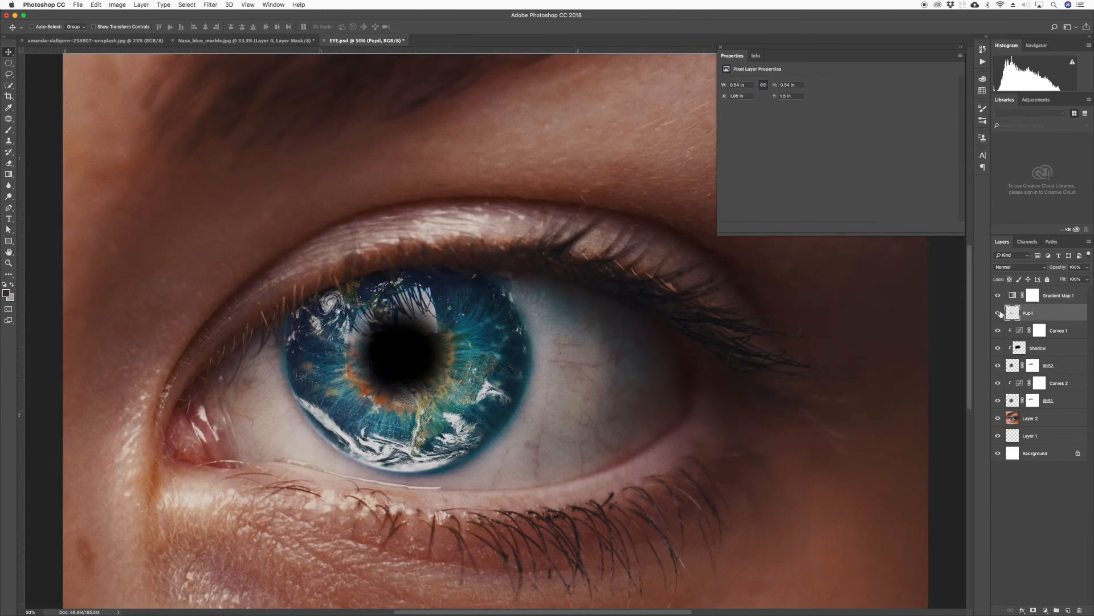
click(1088, 270)
drag(1086, 279, 1082, 281)
key(super+minus)
key(super+minus)
key(super+minus)
key(super+minus)
key(super+minus)
key(super+minus)
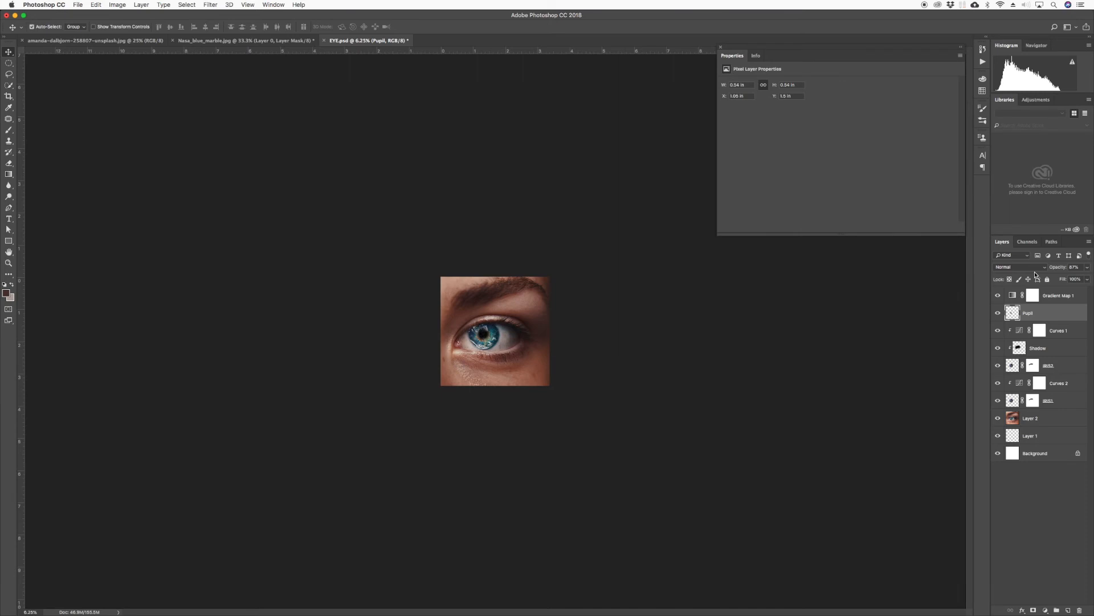
key(super+s)
Compare the eye up close with the Pupil layer hidden and shown, leaving the layer visible.
key(super+plus)
key(super+plus)
key(super+plus)
key(super+plus)
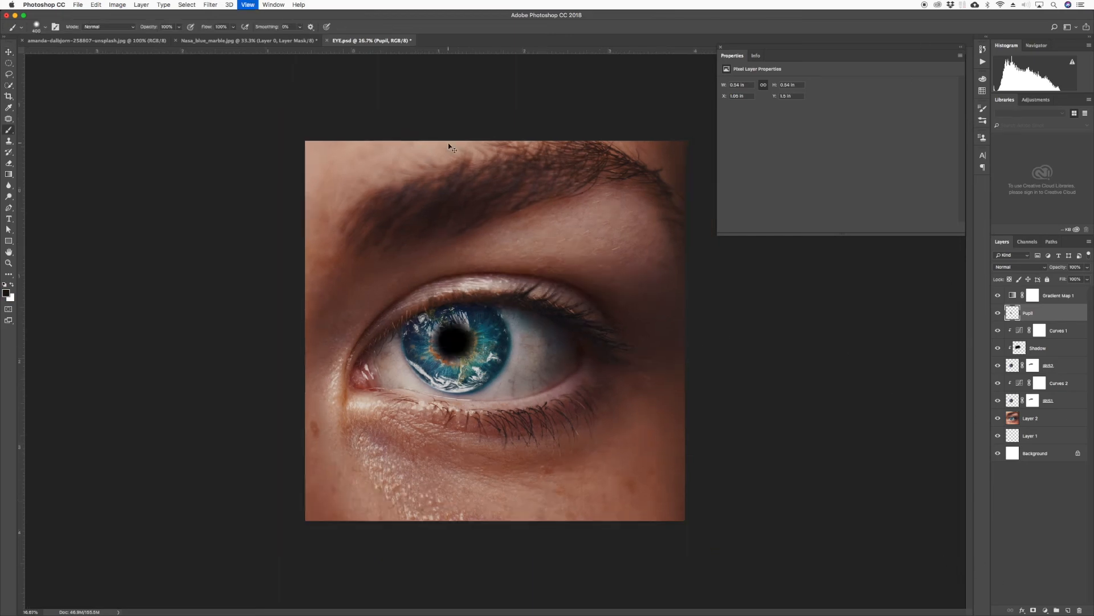
key(super+equal)
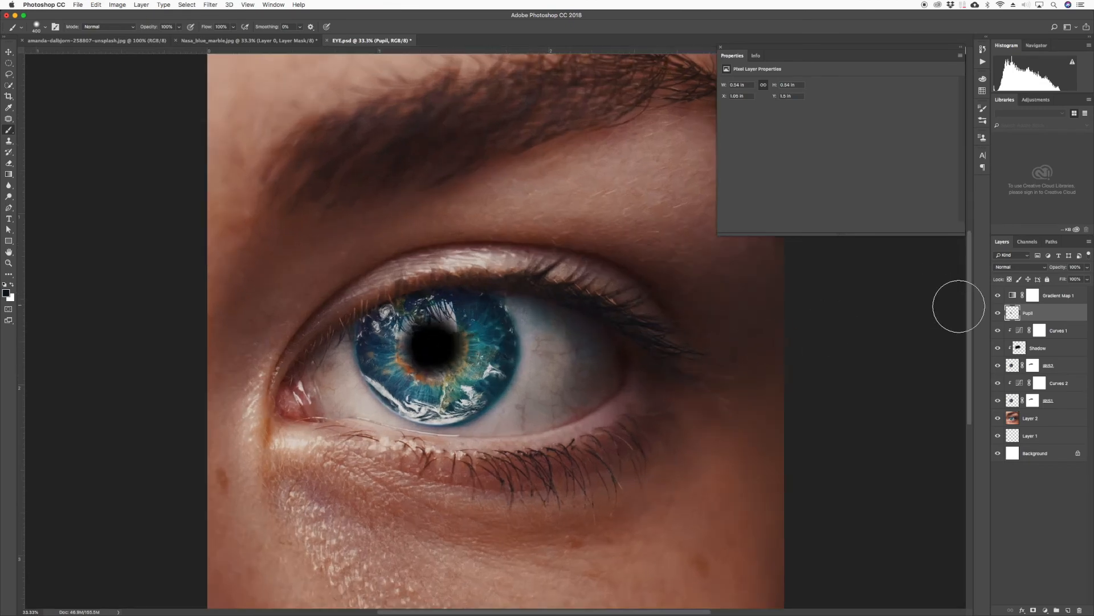
click(998, 313)
click(997, 313)
click(997, 313)
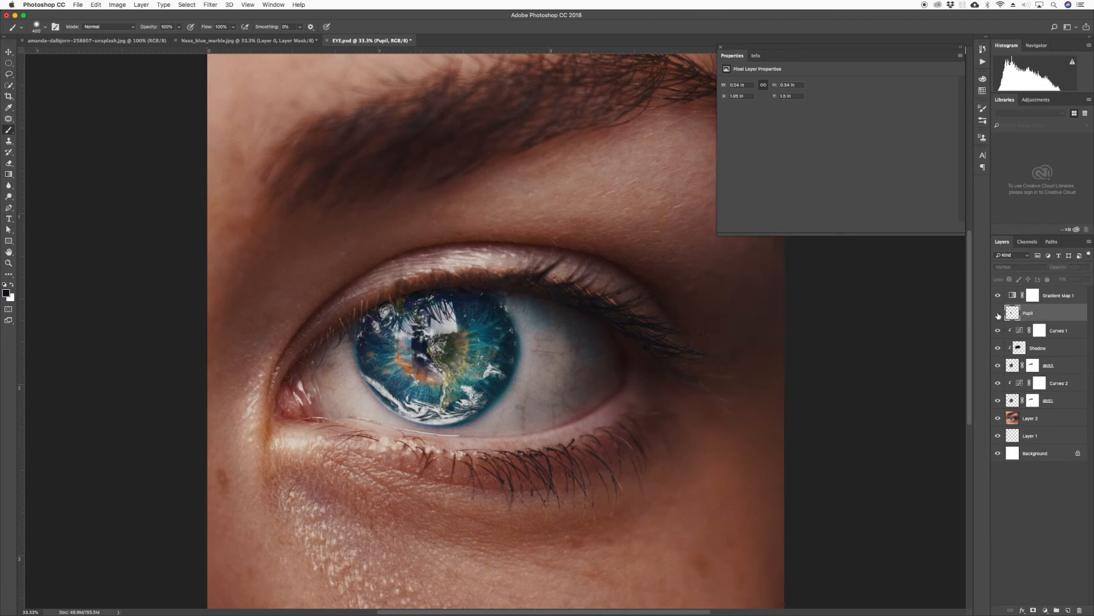
click(998, 312)
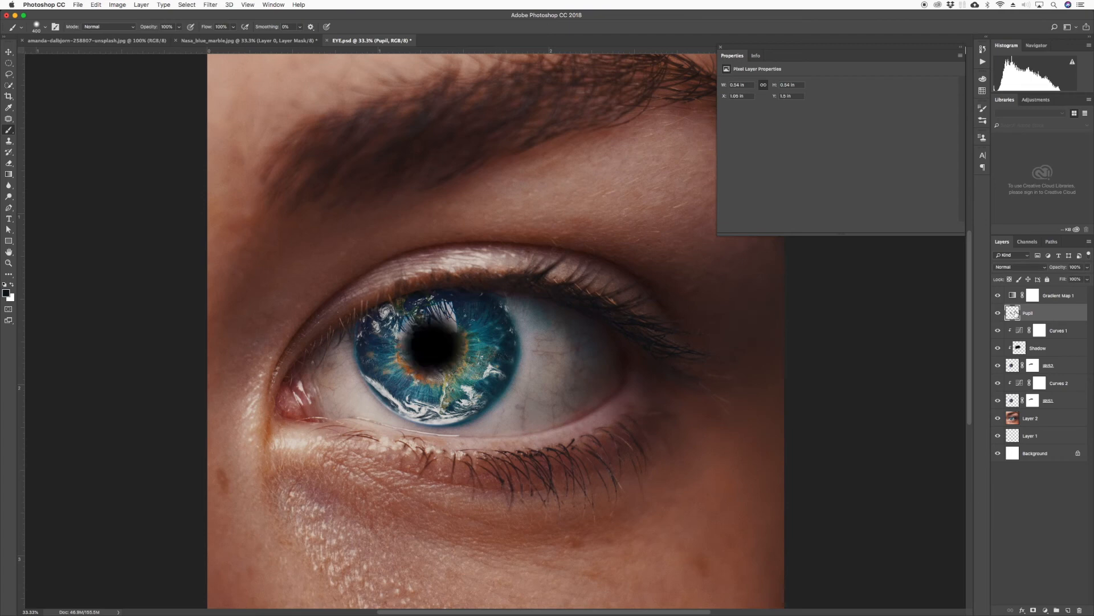
click(998, 313)
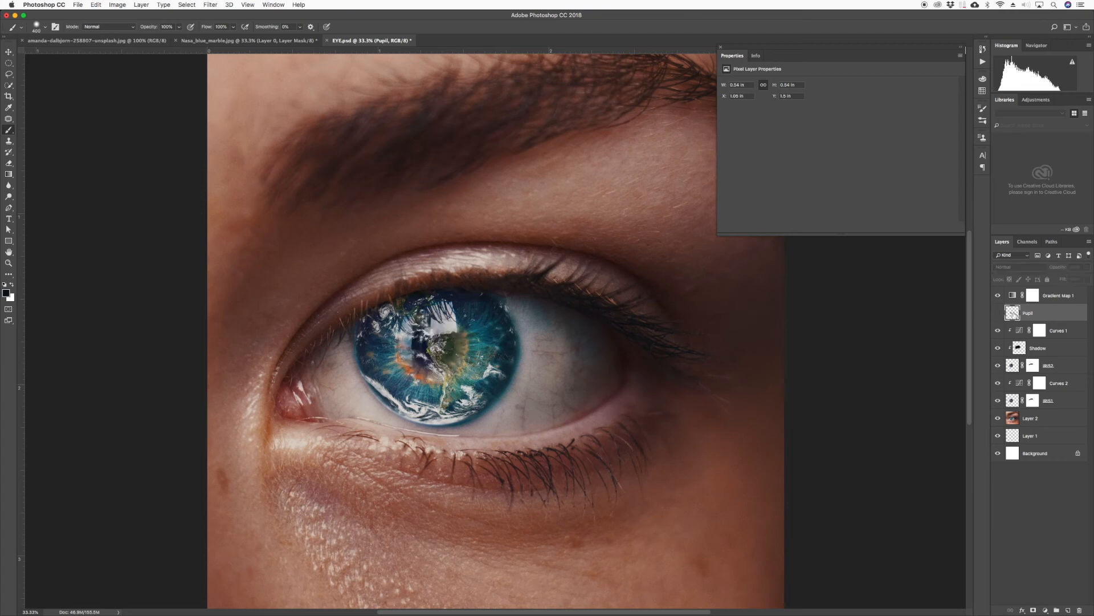
click(997, 313)
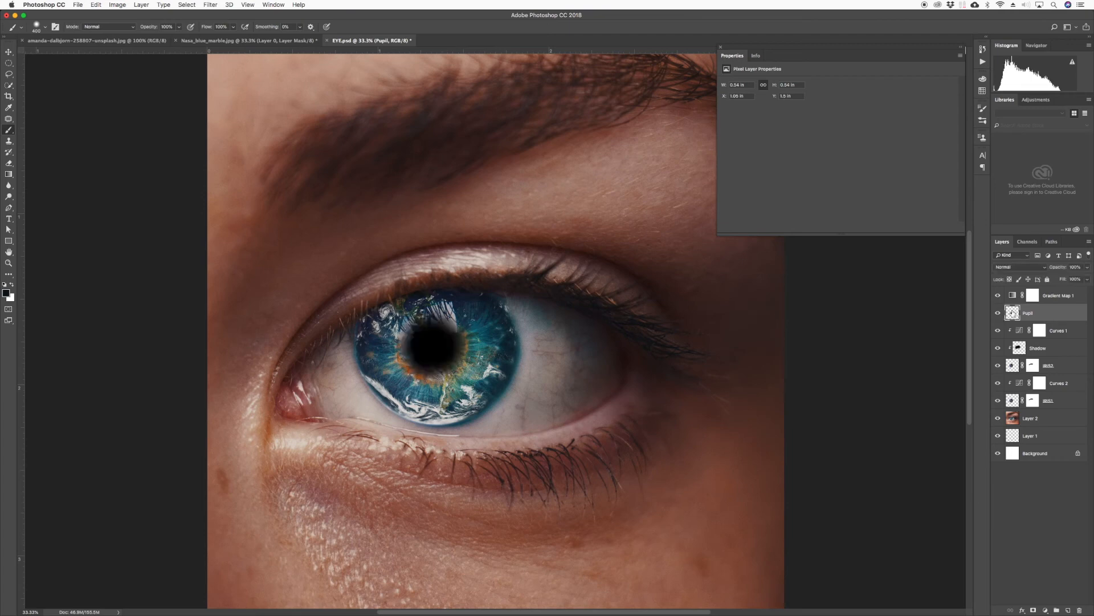
Erase the entire contents of the Pupil layer and remove the selection.
key(super+a)
key(BackSpace)
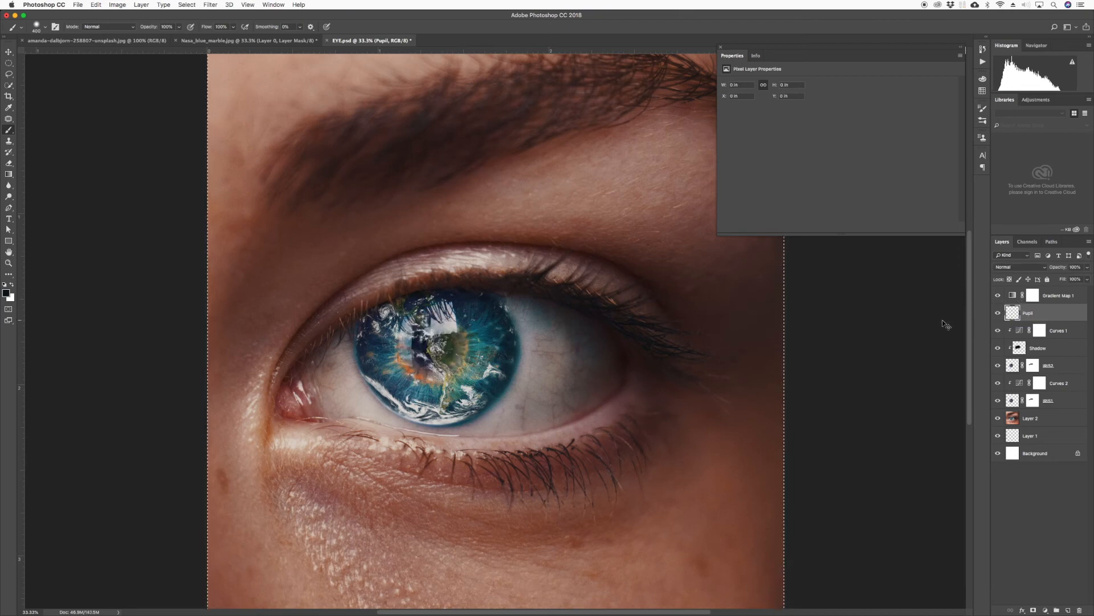
key(super+d)
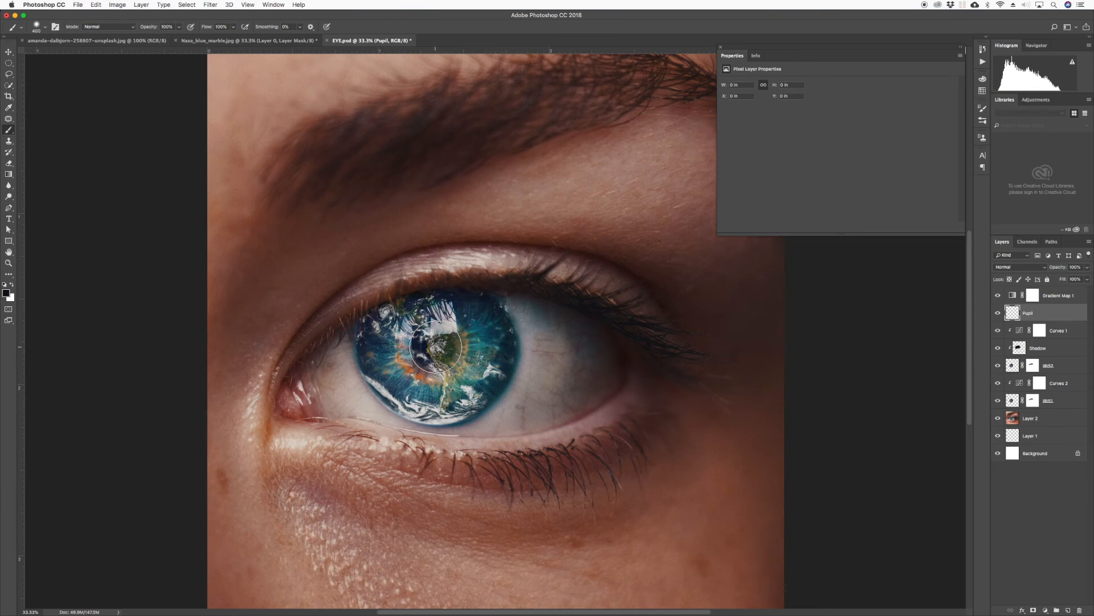
Increase the 400 px Soft Round brush's hardness slightly and paint a new black pupil at the center of the Earth iris.
click(46, 28)
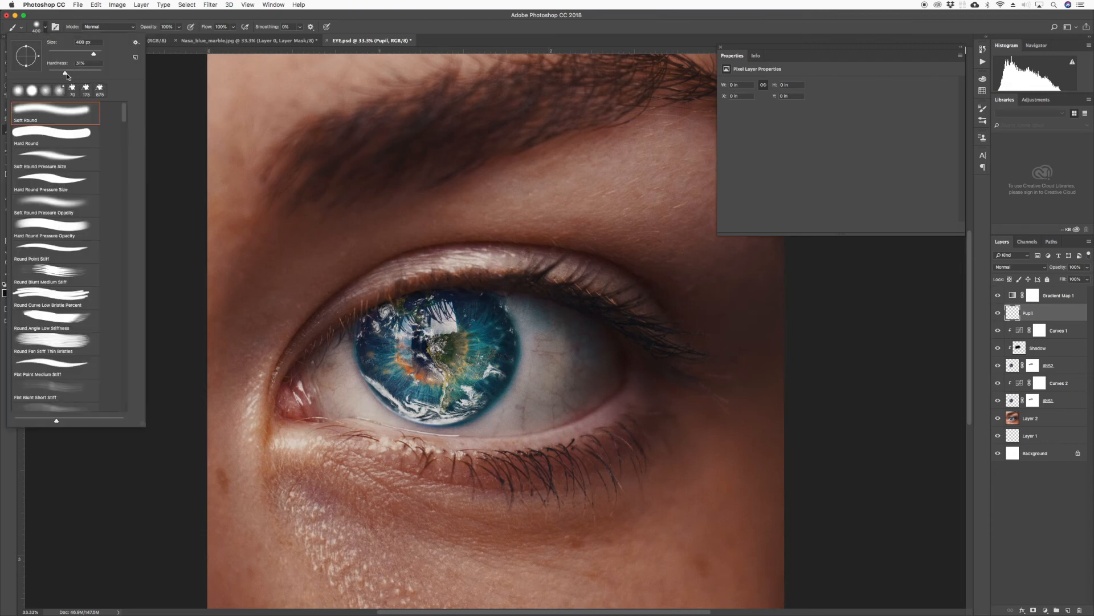
drag(65, 74, 69, 74)
key(Return)
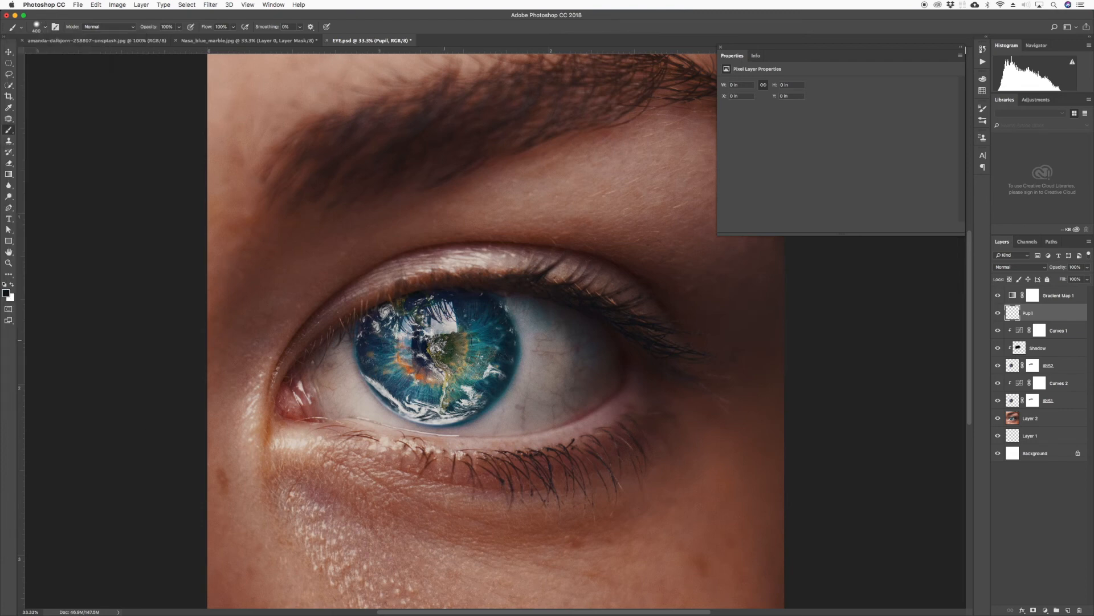
click(442, 347)
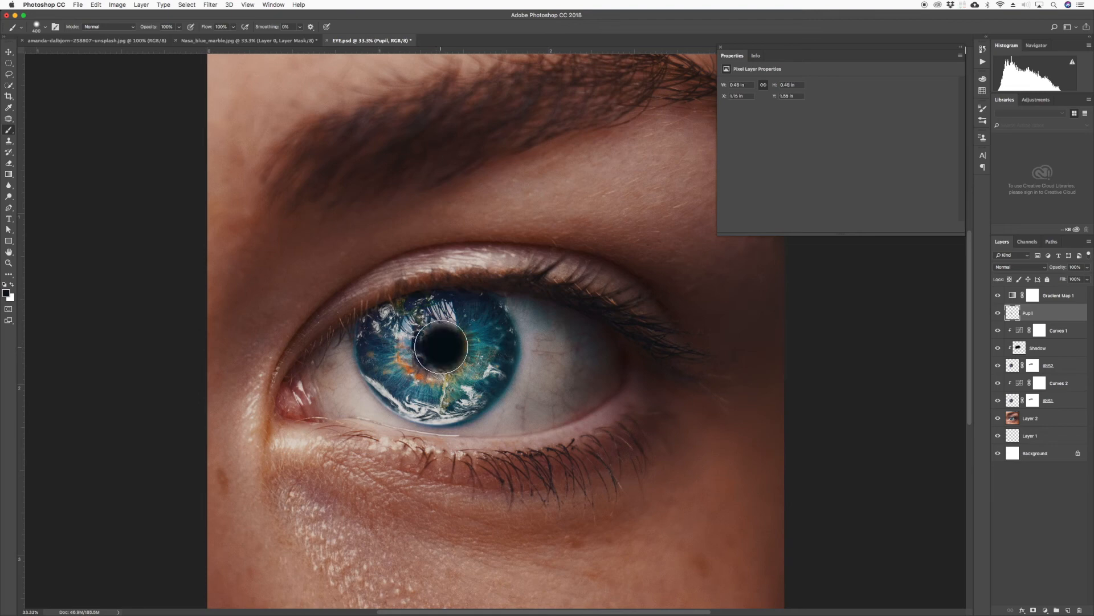
key(ctrl+z)
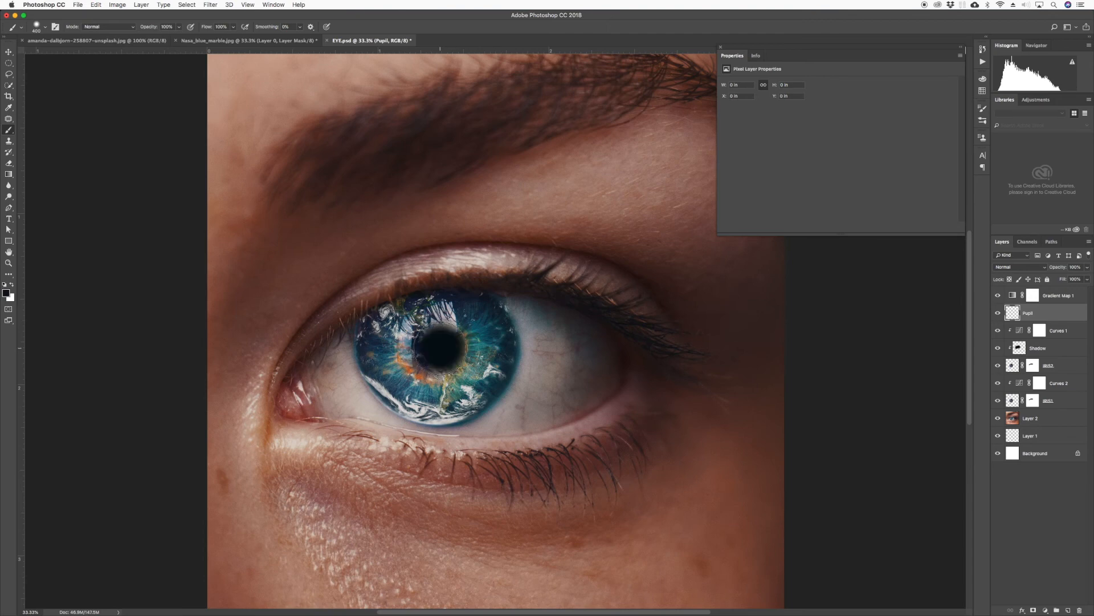
click(440, 348)
click(440, 348)
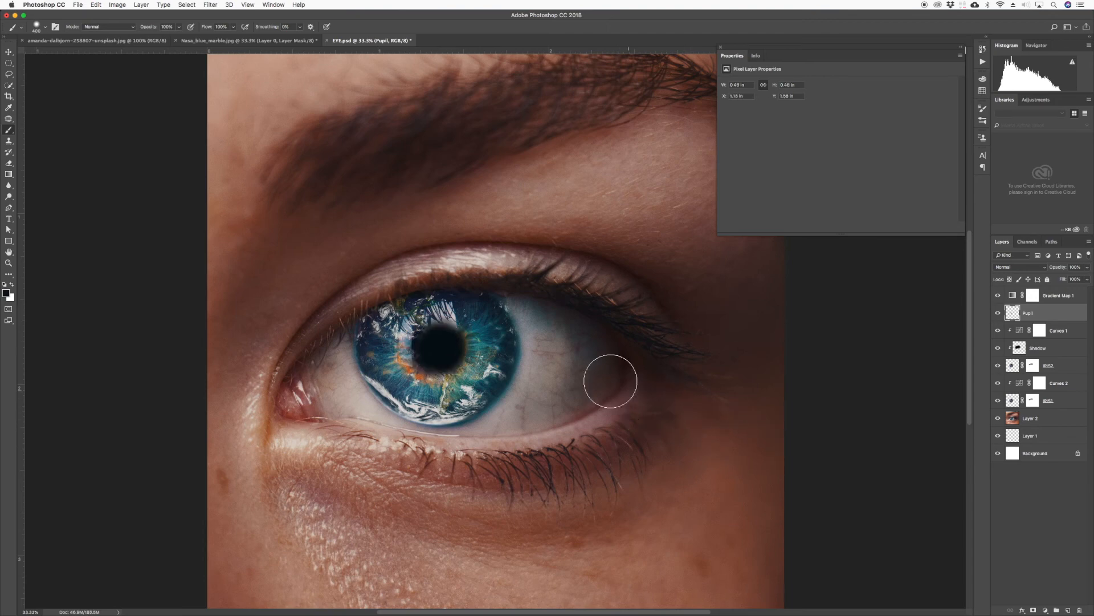
Examine the repainted pupil within the whole composite at several zoom levels.
key(super+minus)
key(super+minus)
key(super+minus)
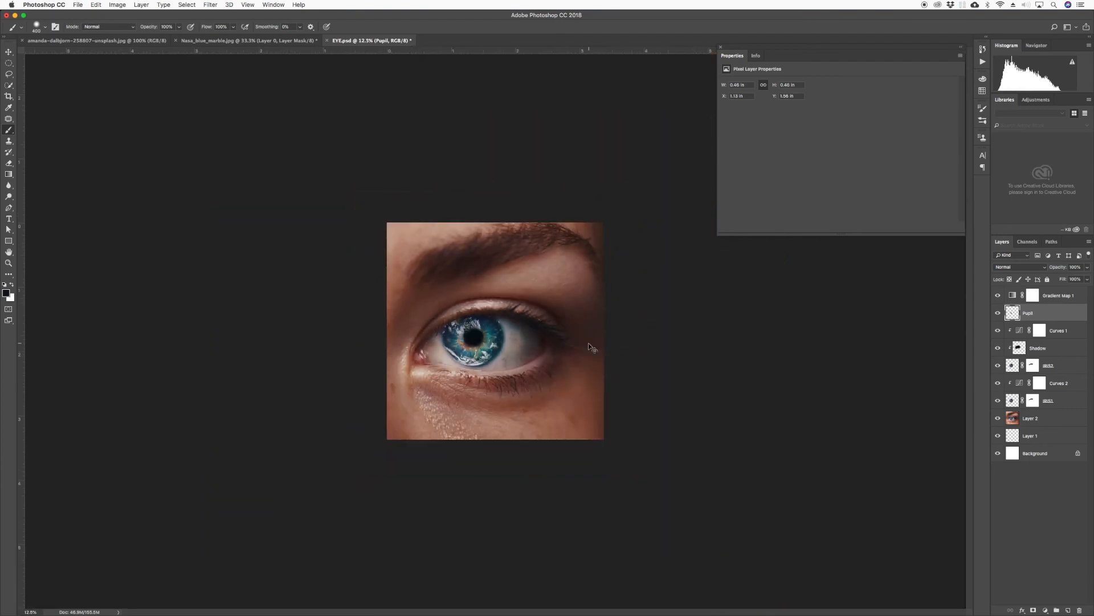
key(super+minus)
key(super+minus)
key(super+equal)
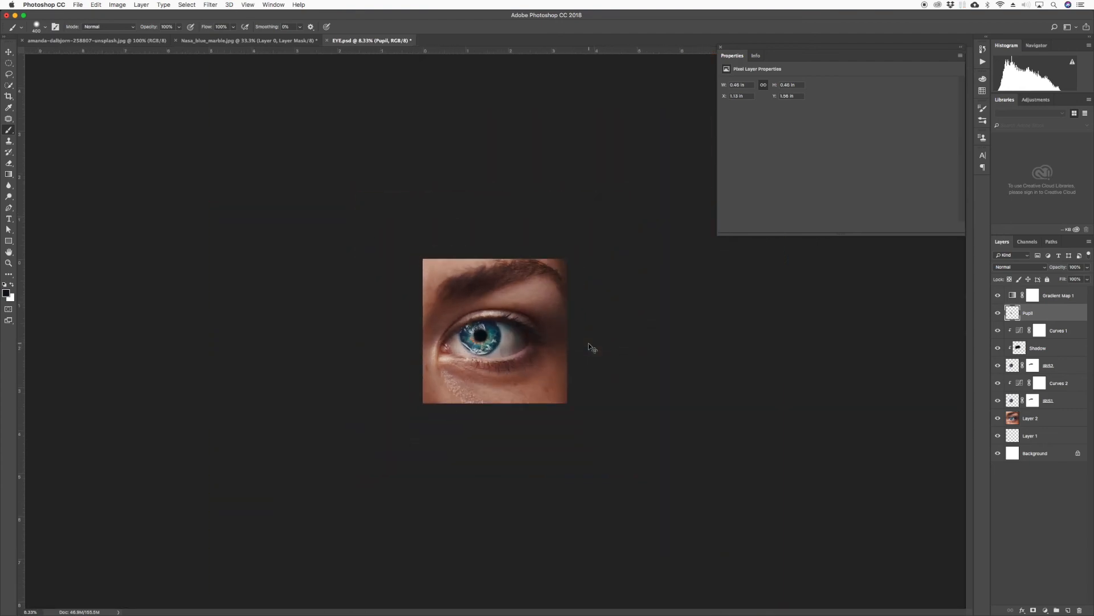
key(super+equal)
key(super+equal)
Set the Pupil layer's opacity to 97%, save EYE.psd and review the finished composite.
key(v)
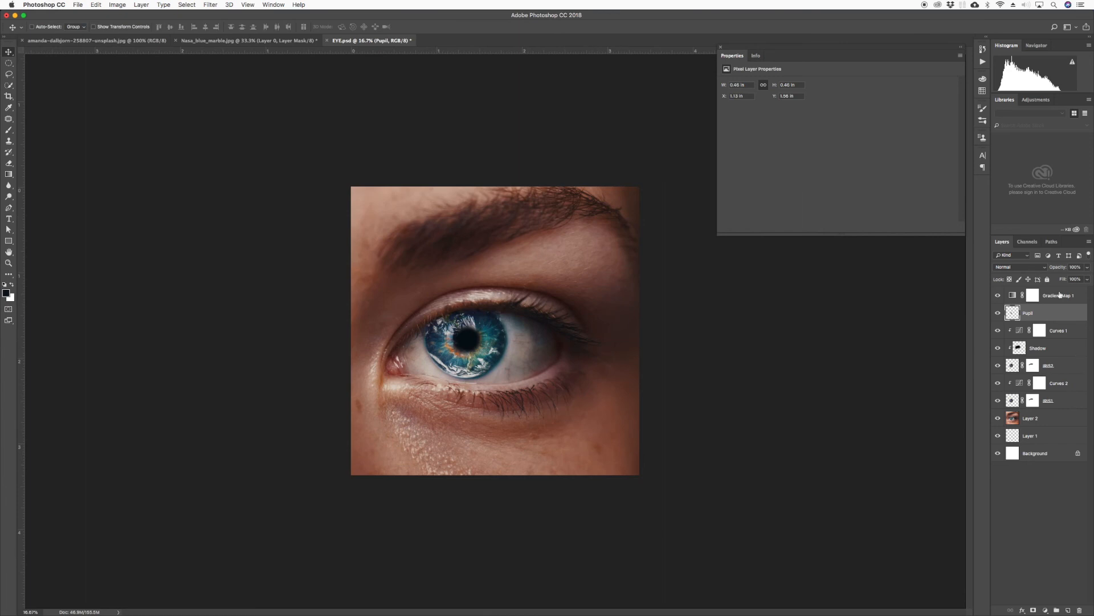
click(1088, 268)
drag(1087, 277, 1086, 278)
drag(1084, 278, 1086, 279)
key(super+minus)
key(super+minus)
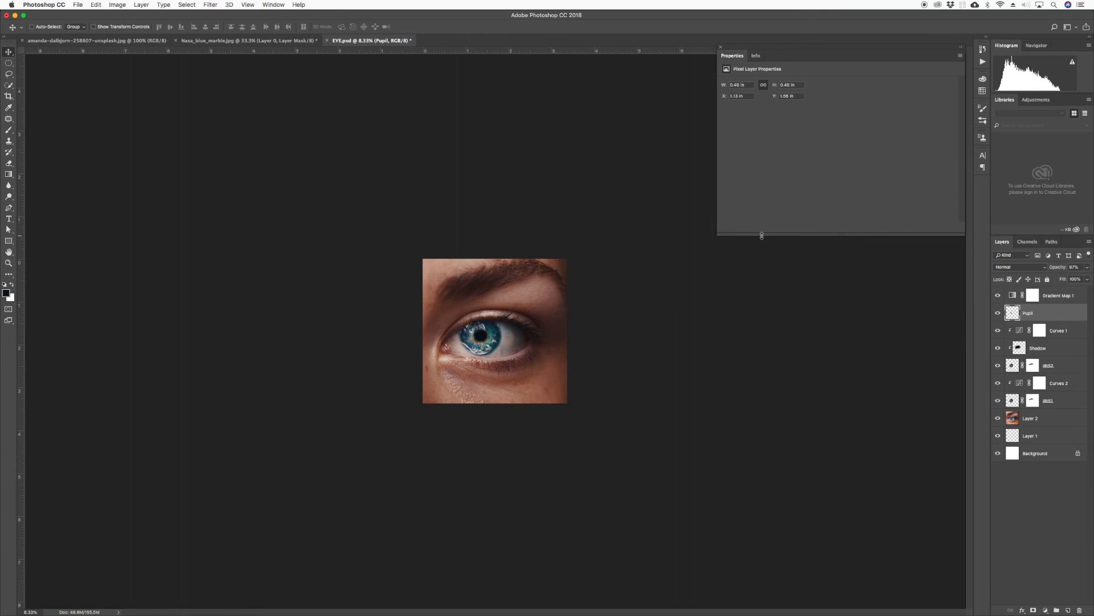
key(super+s)
key(super+plus)
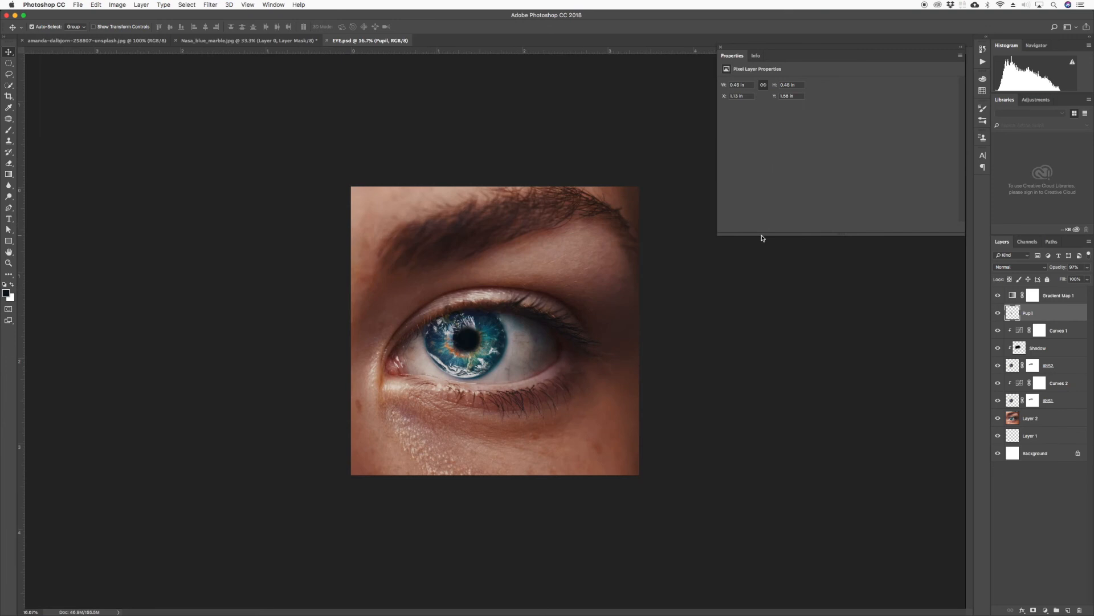
key(super+plus)
key(super+minus)
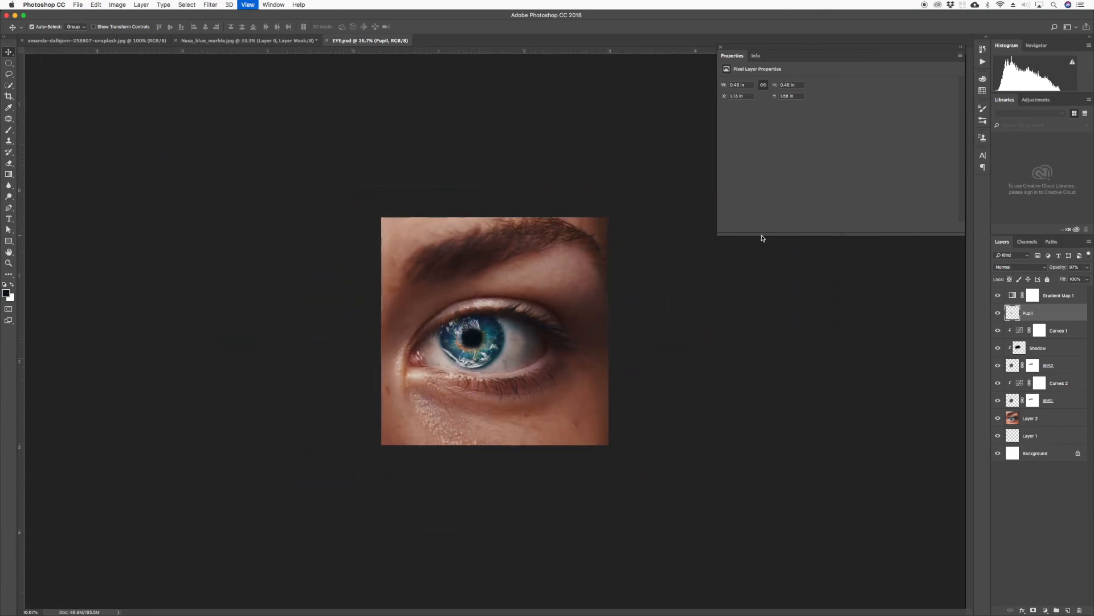
key(super+minus)
key(super+minus)
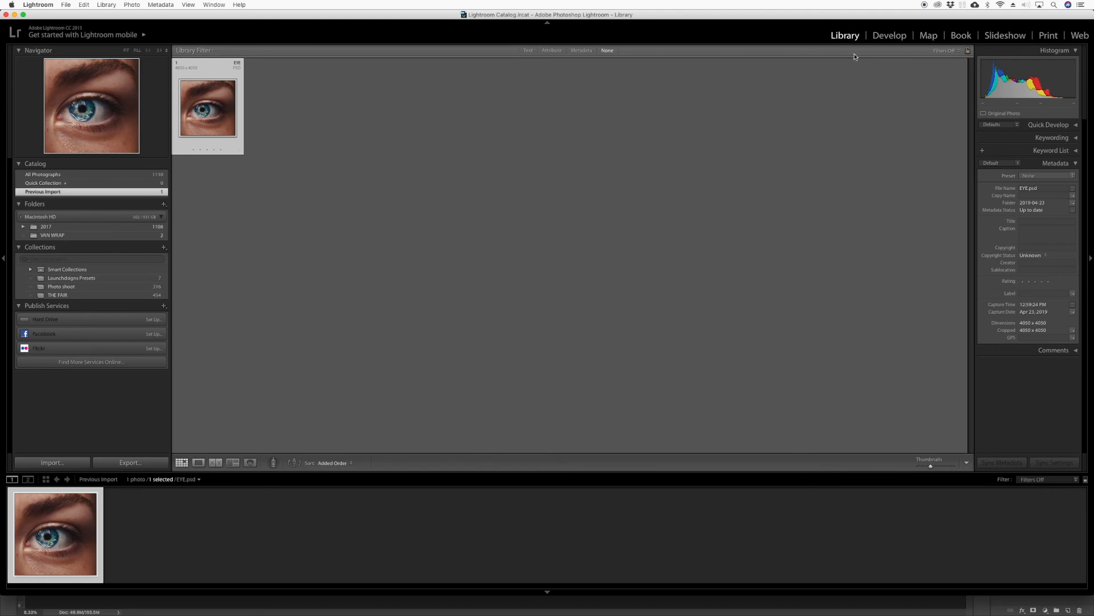
In Lightroom, develop EYE.psd with preset 1 from the LaunchDsigns presets and lower Clarity to -8.
click(888, 37)
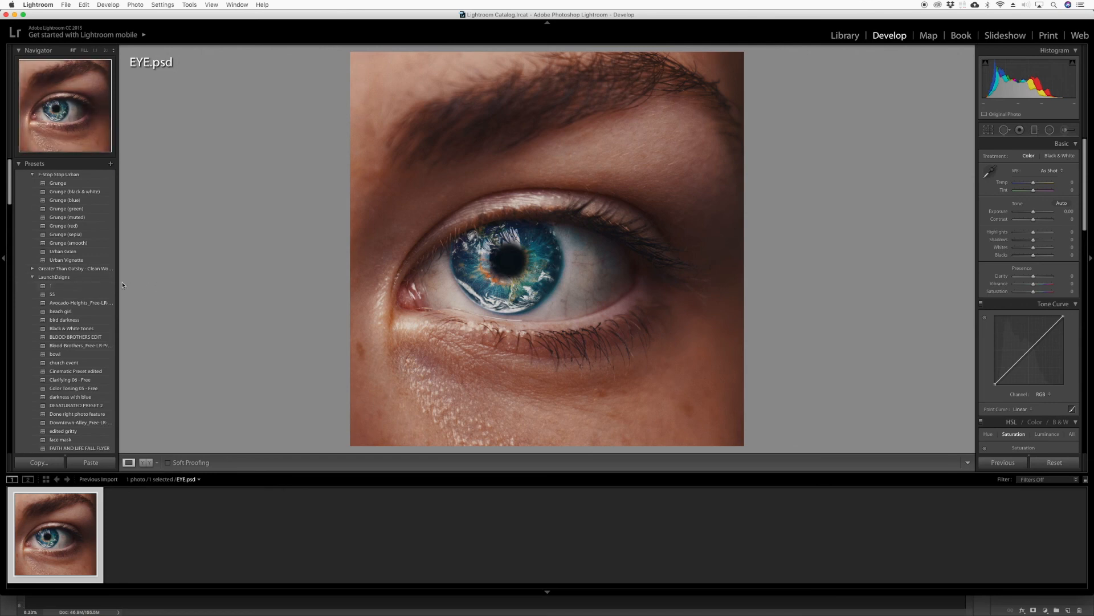
click(91, 285)
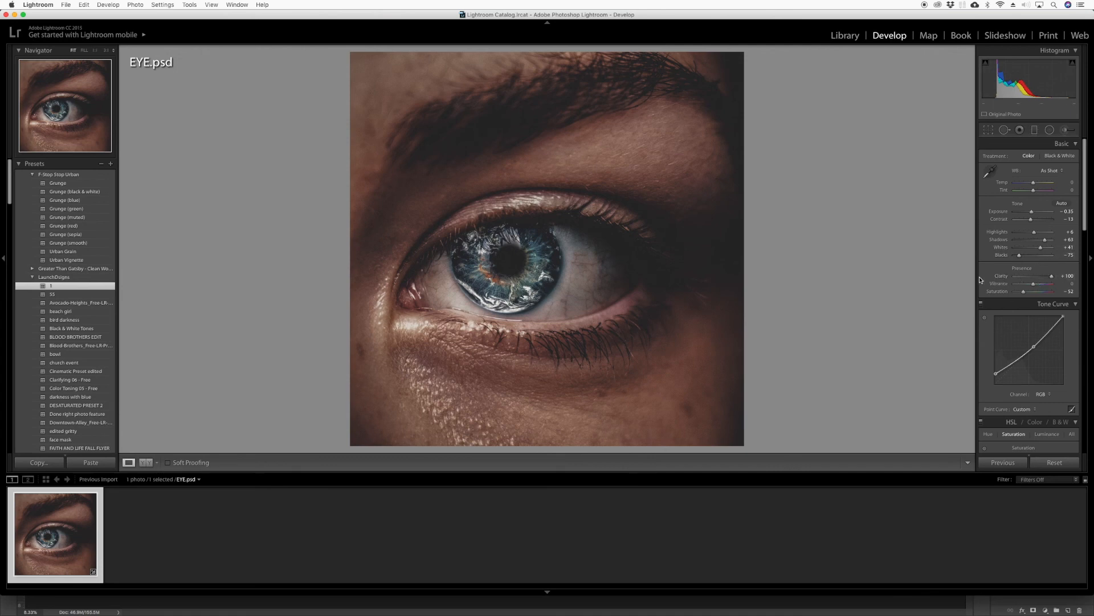
drag(1053, 277, 1032, 277)
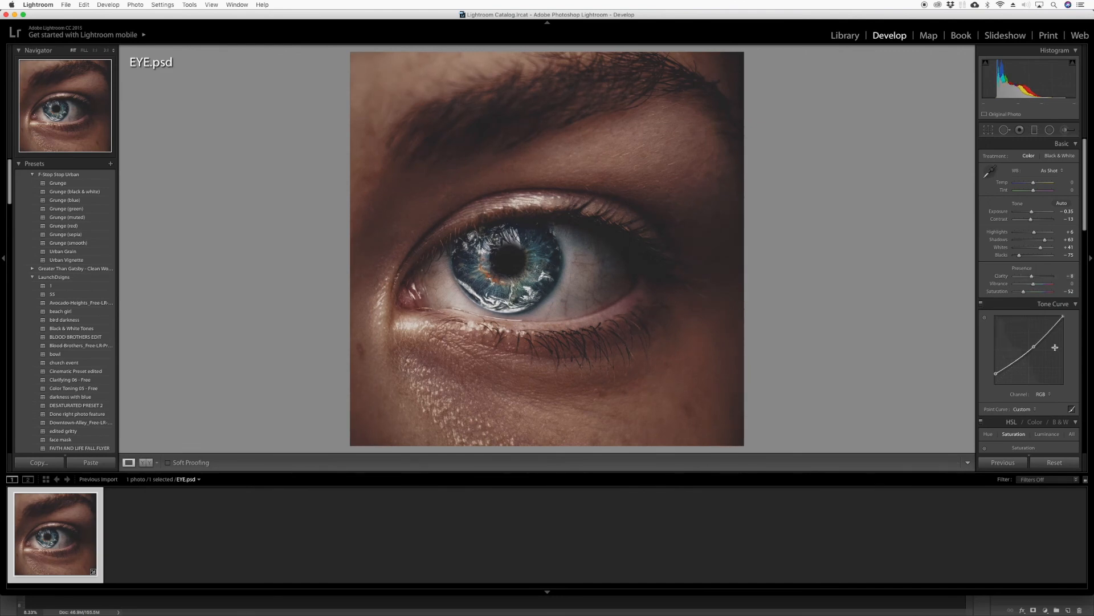
Reduce the photo's sharpening amount to 5 and raise luminance noise reduction to 11.
scroll(1053, 344, down, 5)
scroll(1053, 344, down, 6)
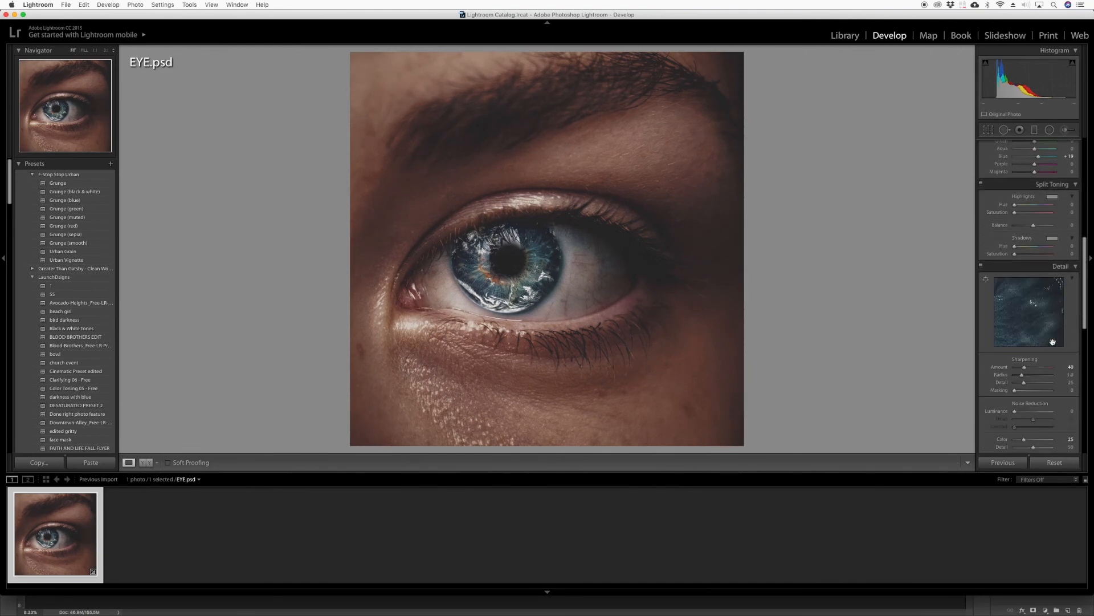
drag(1026, 366, 1016, 363)
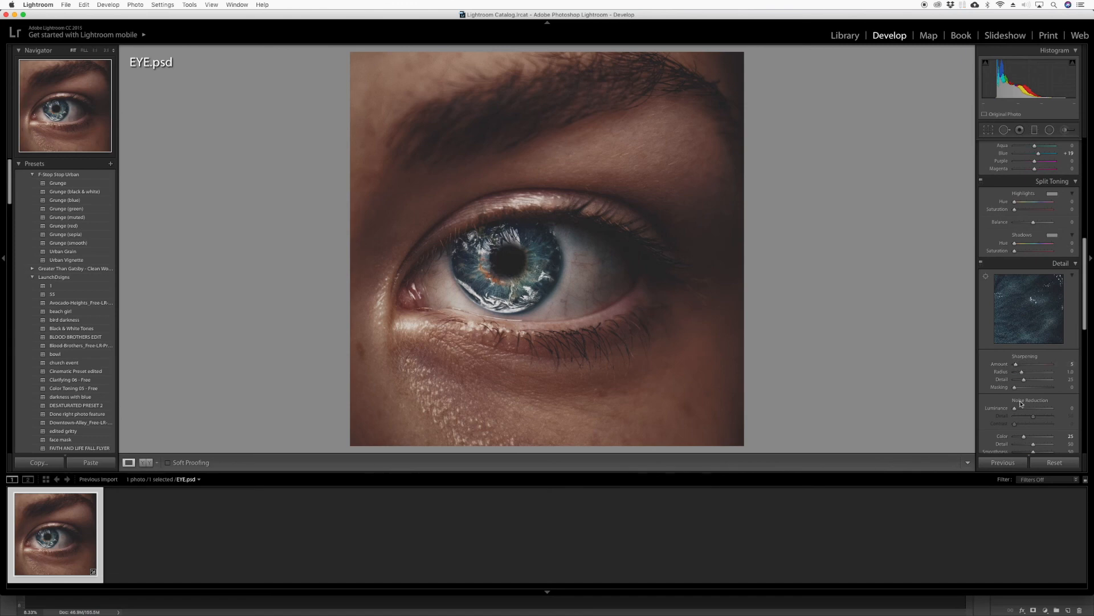
scroll(1019, 421, down, 1)
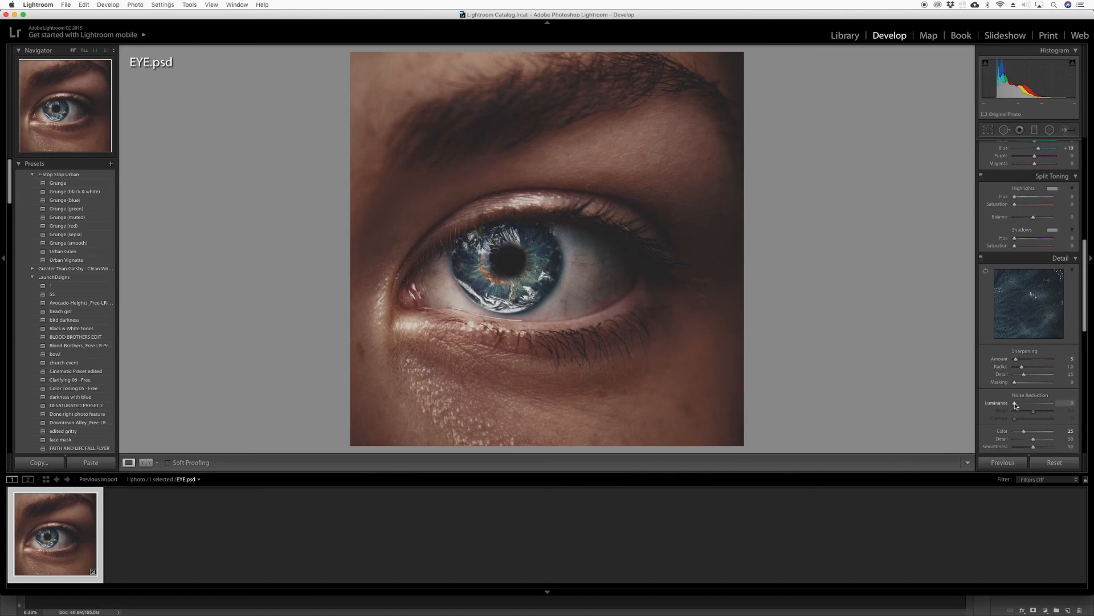
drag(1016, 405, 1019, 406)
Darken the photo's edges with a negative post-crop vignetting amount in Highlight Priority style.
scroll(1022, 409, down, 5)
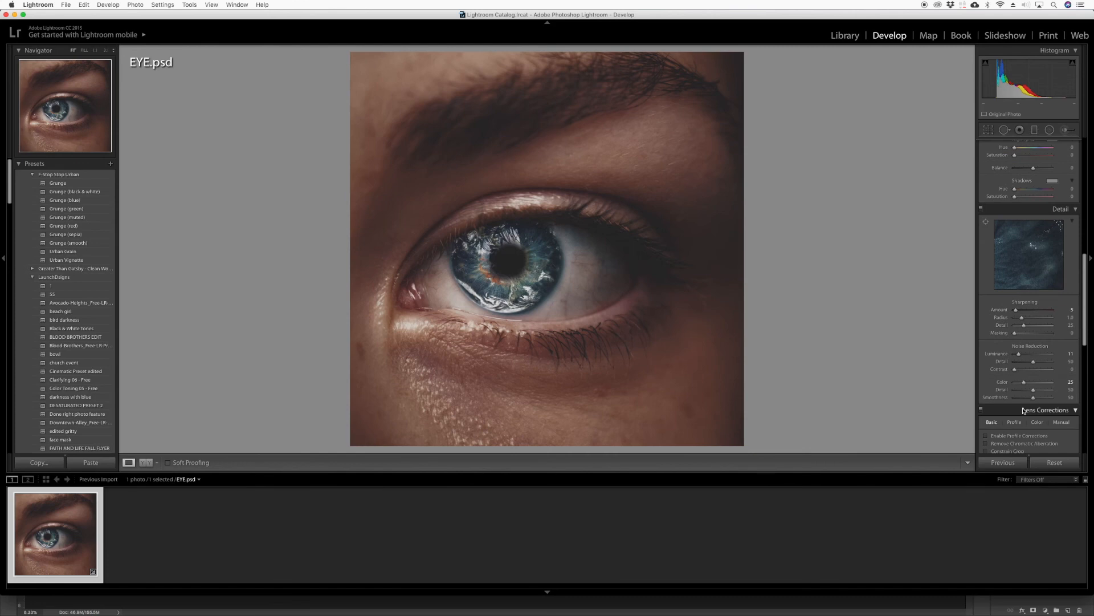
scroll(1024, 409, down, 12)
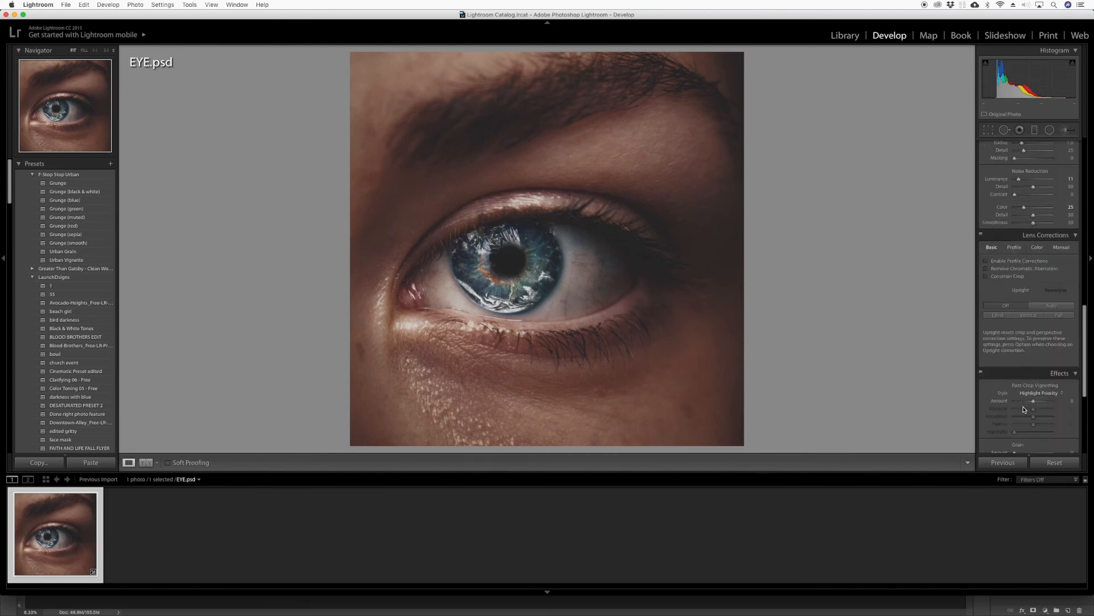
scroll(1024, 408, up, 1)
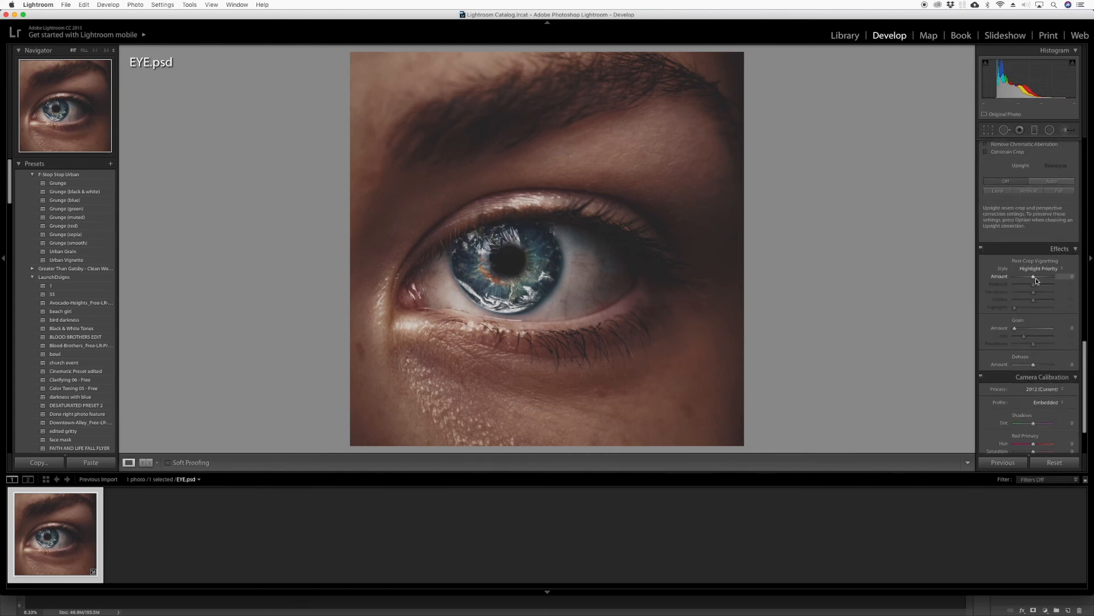
drag(1034, 279, 1025, 278)
Lower the black point of the RGB tone curve slightly and undo the stray change that flattens the shadows.
scroll(1050, 338, up, 3)
scroll(1049, 337, up, 10)
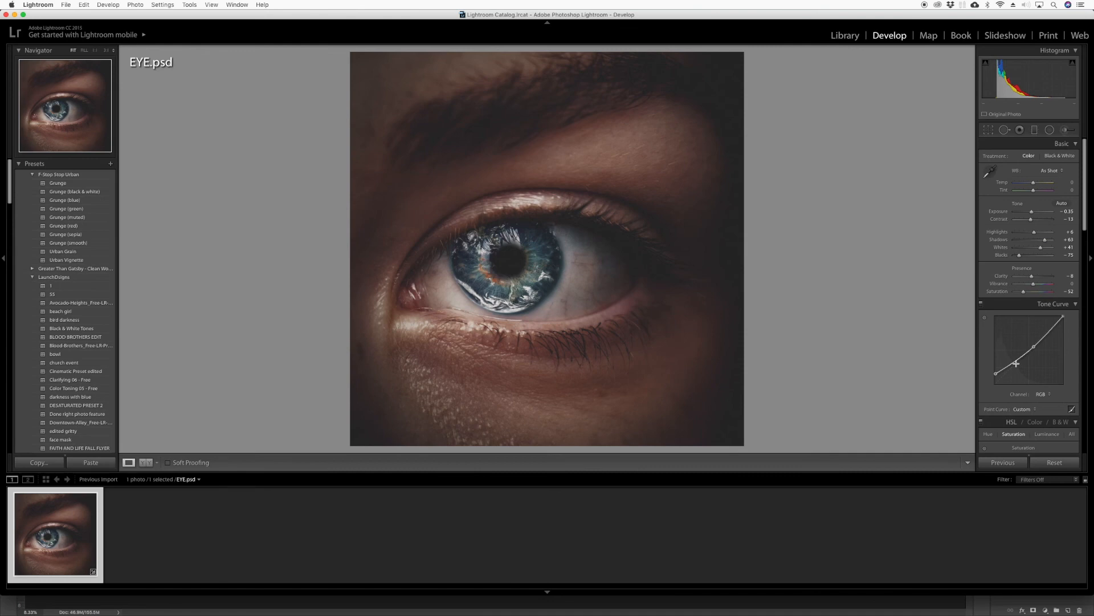
drag(996, 373, 992, 378)
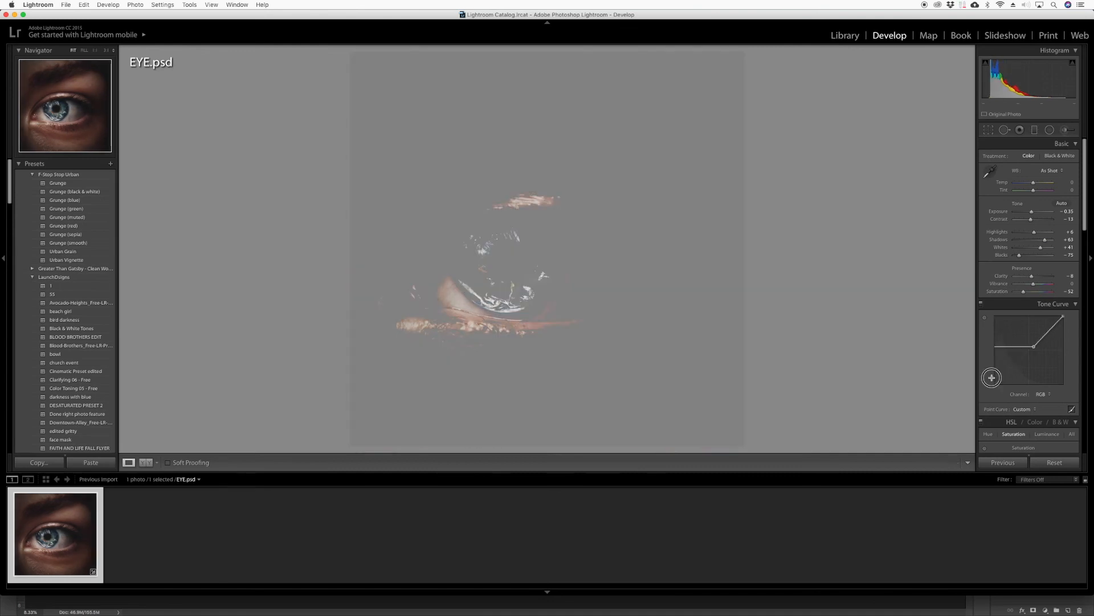
key(super+z)
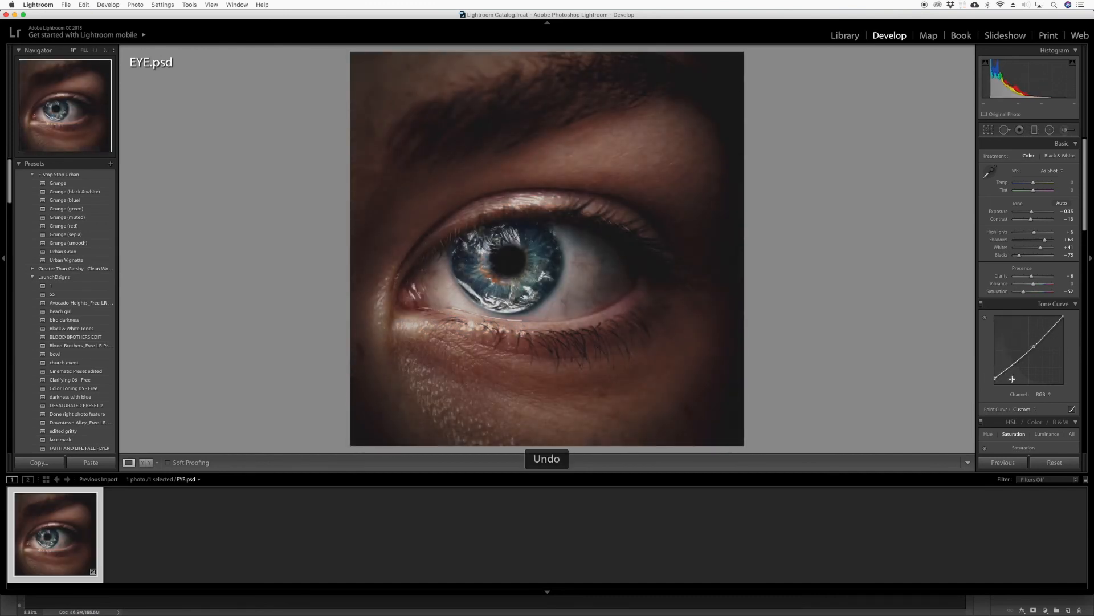
Compare the graded eye with its unedited version by switching the before view on and off twice.
key(backslash)
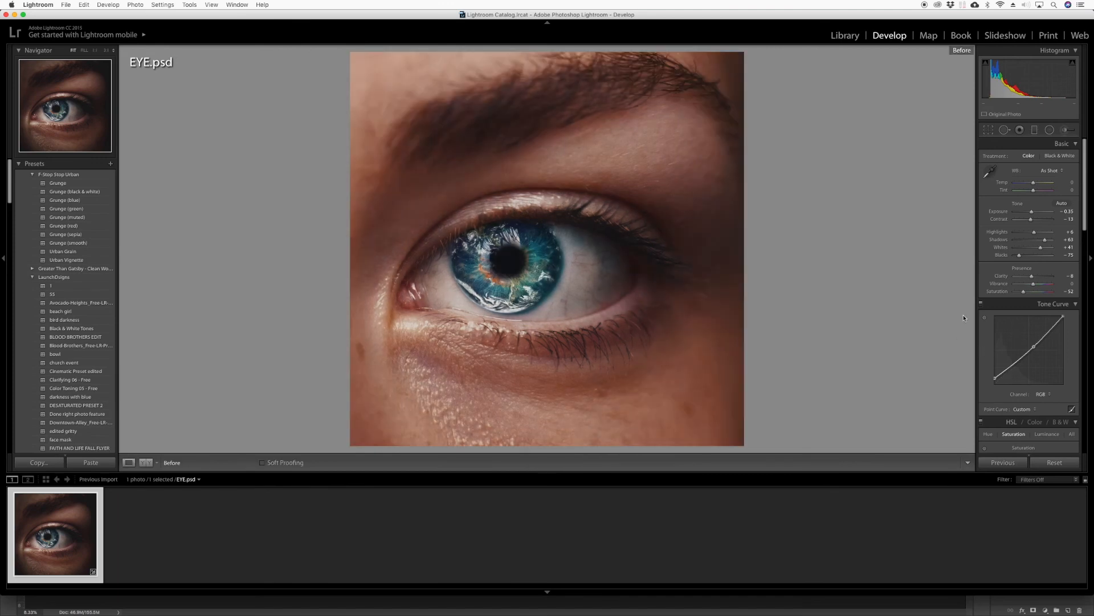
key(backslash)
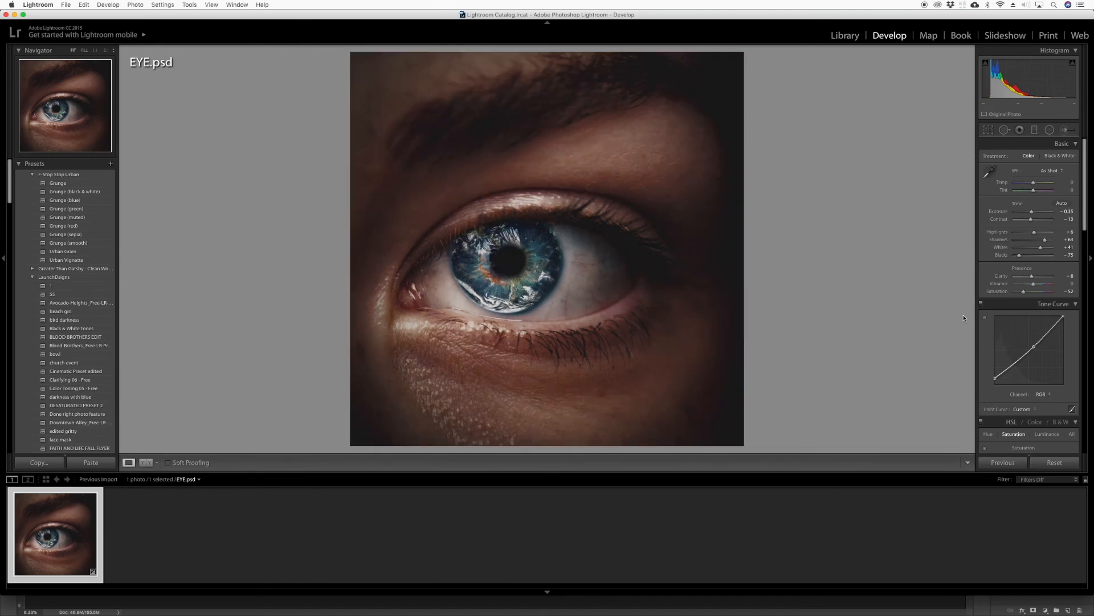
key(backslash)
key(backslash)
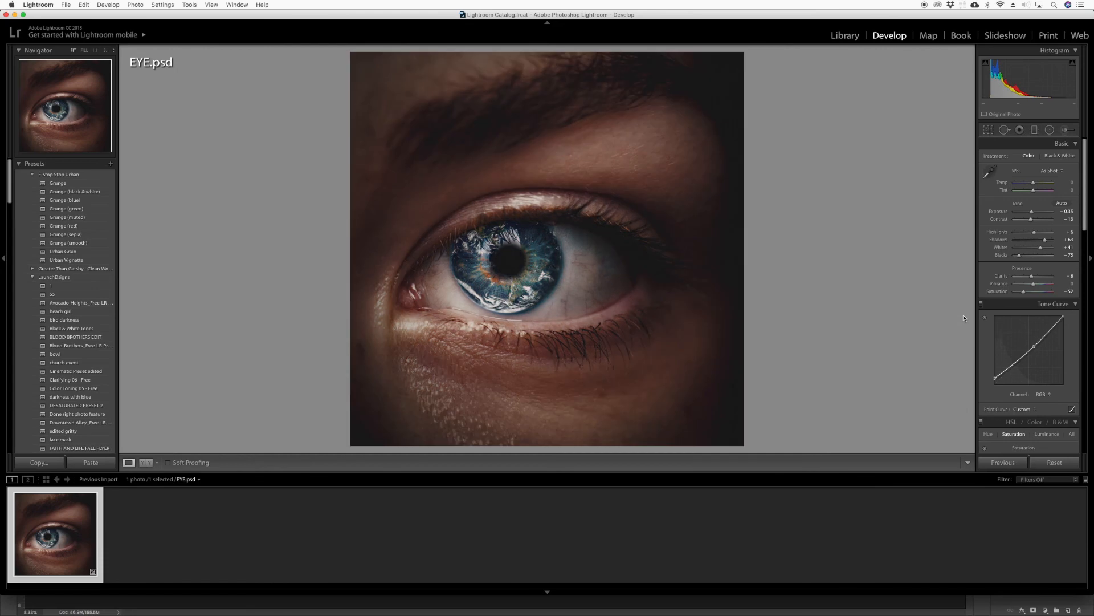